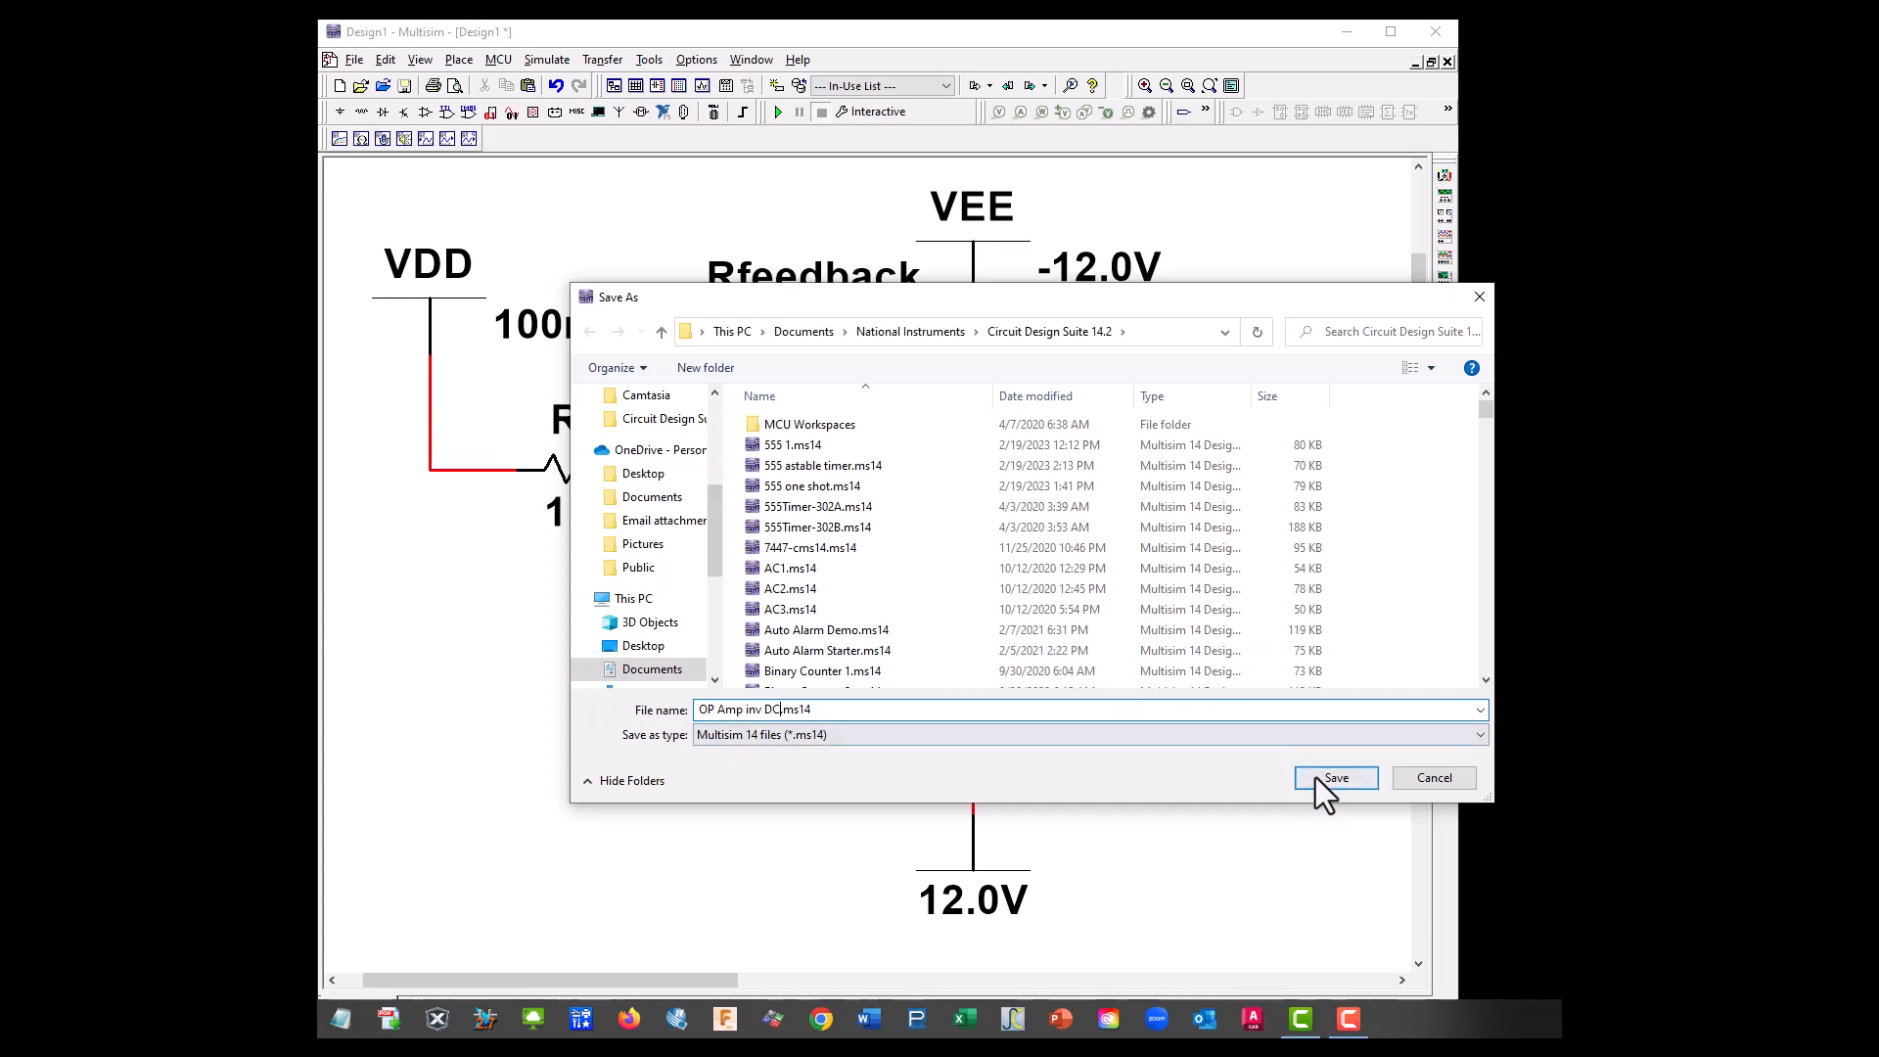
Save the design under the file name OP Amp inv DC.ms14.
left_click(1314, 778)
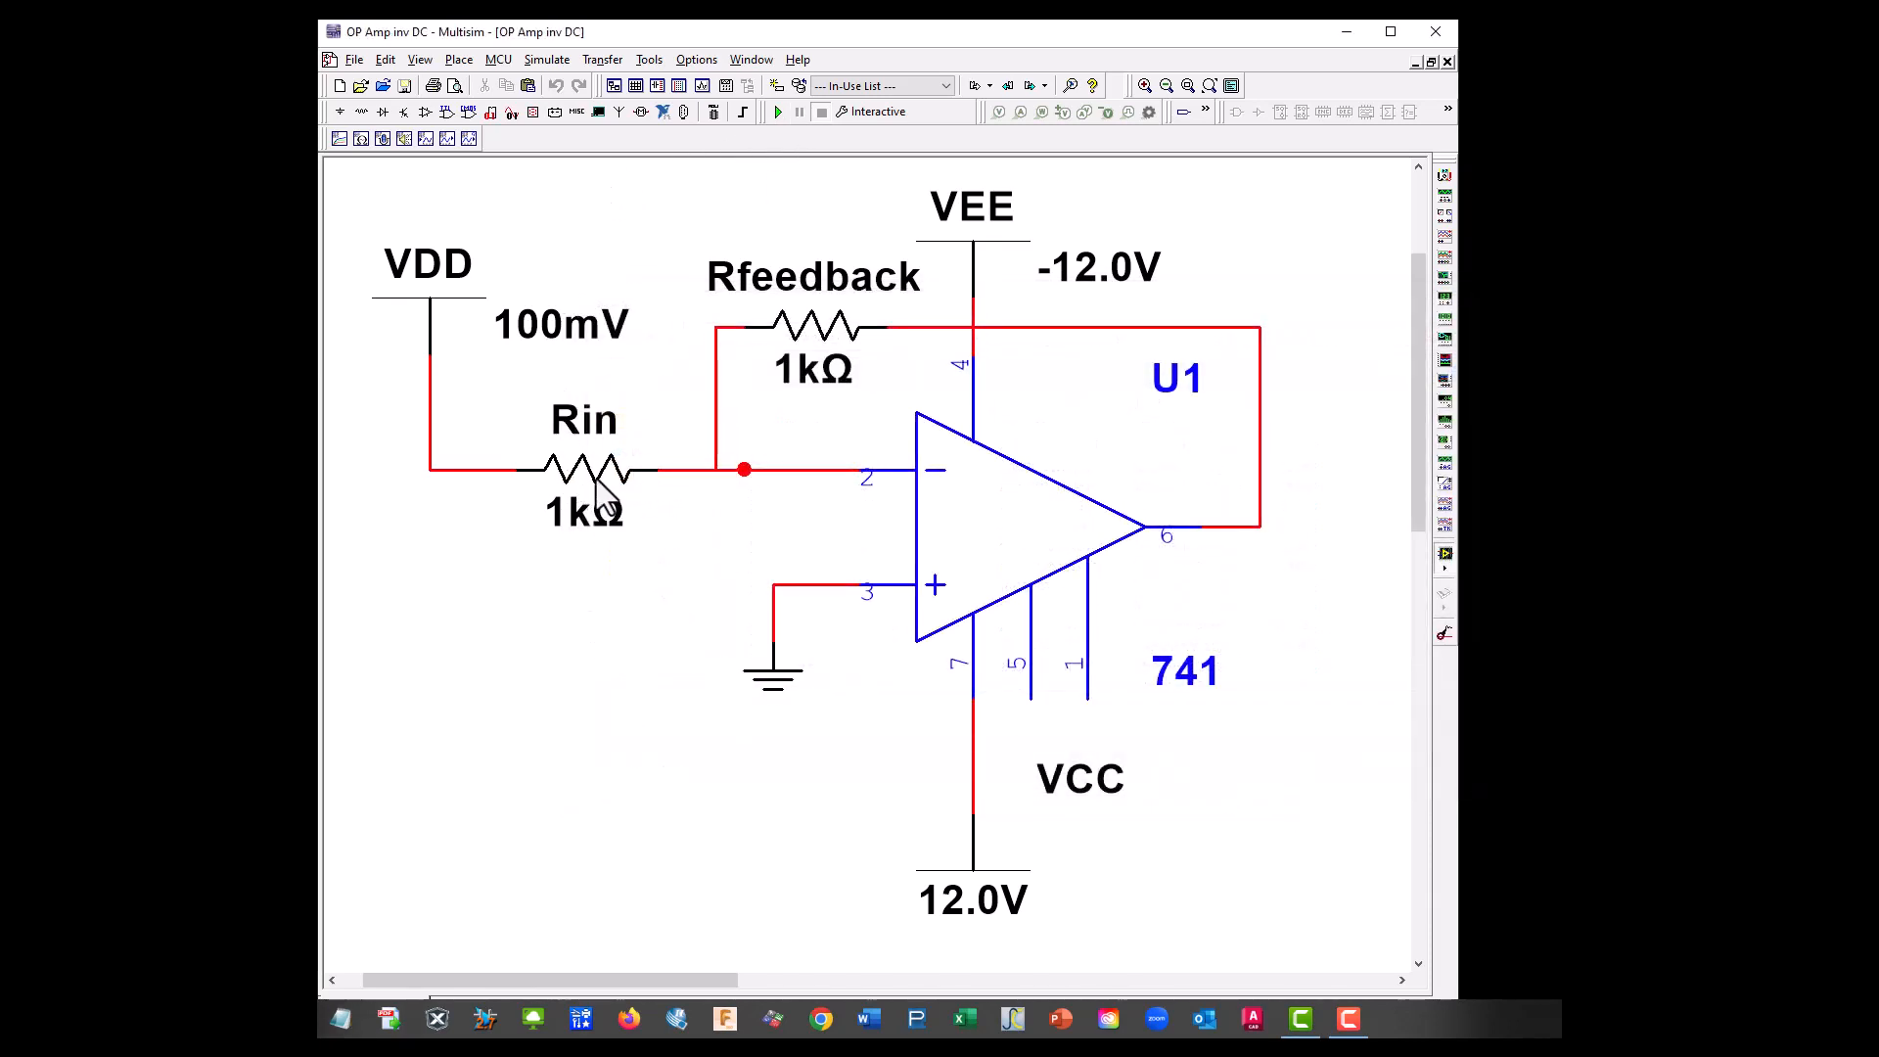
Delete the VDD source feeding the input resistor Rin.
double_click(434, 290)
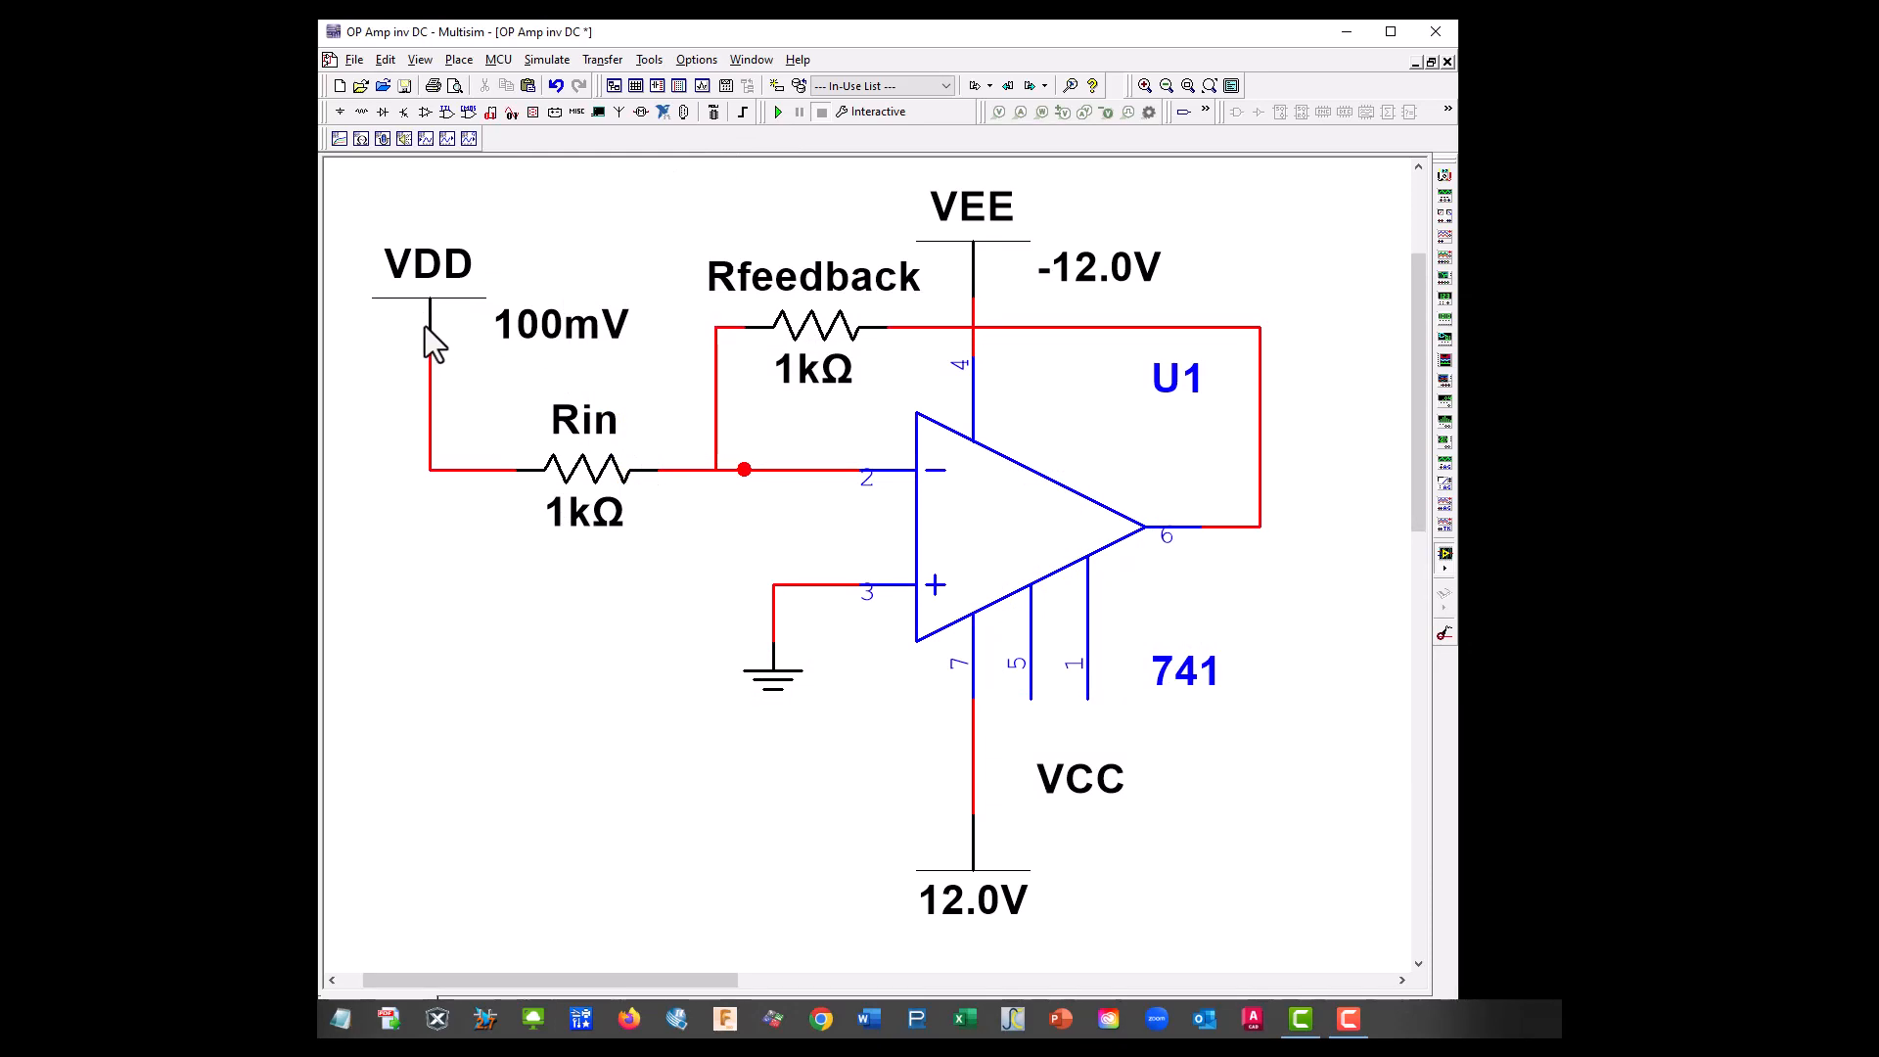
left_click(425, 327)
key("Delete")
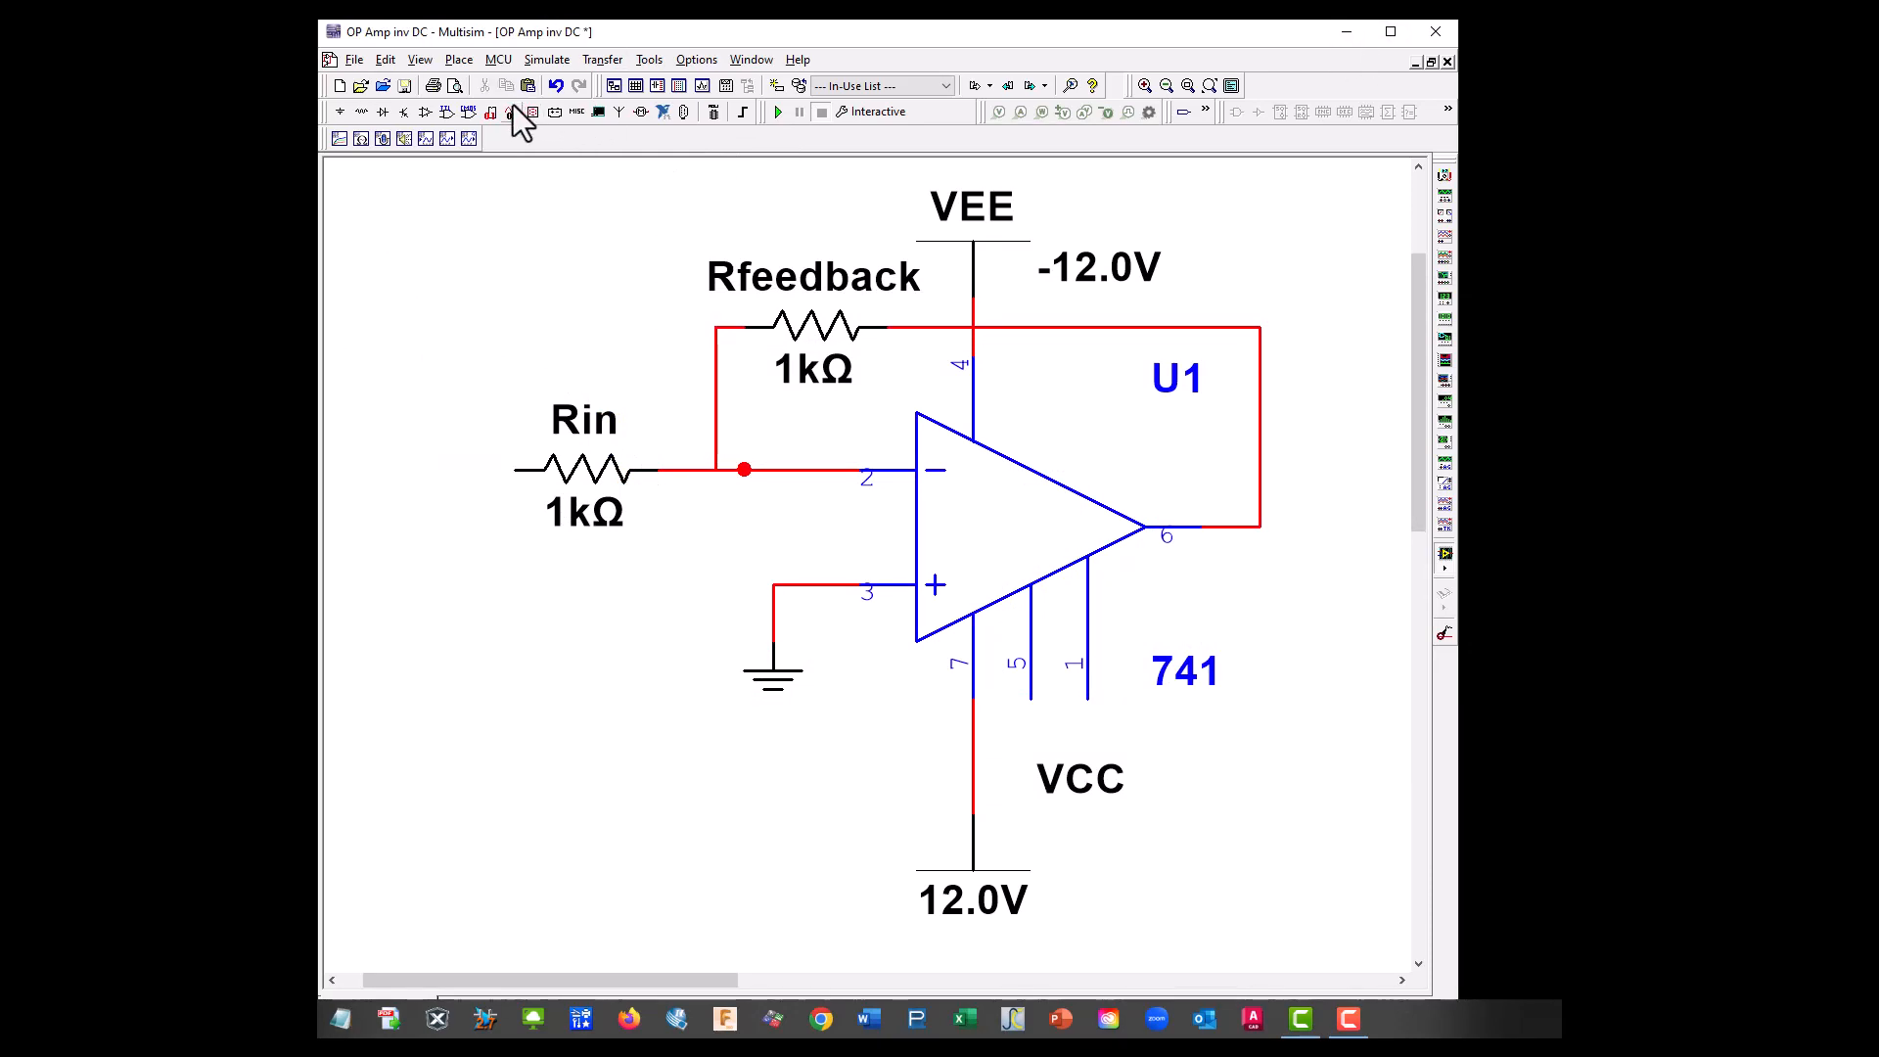
Place an AC_VOLTAGE source from the signal voltage sources below and to the left of Rin.
left_click(360, 114)
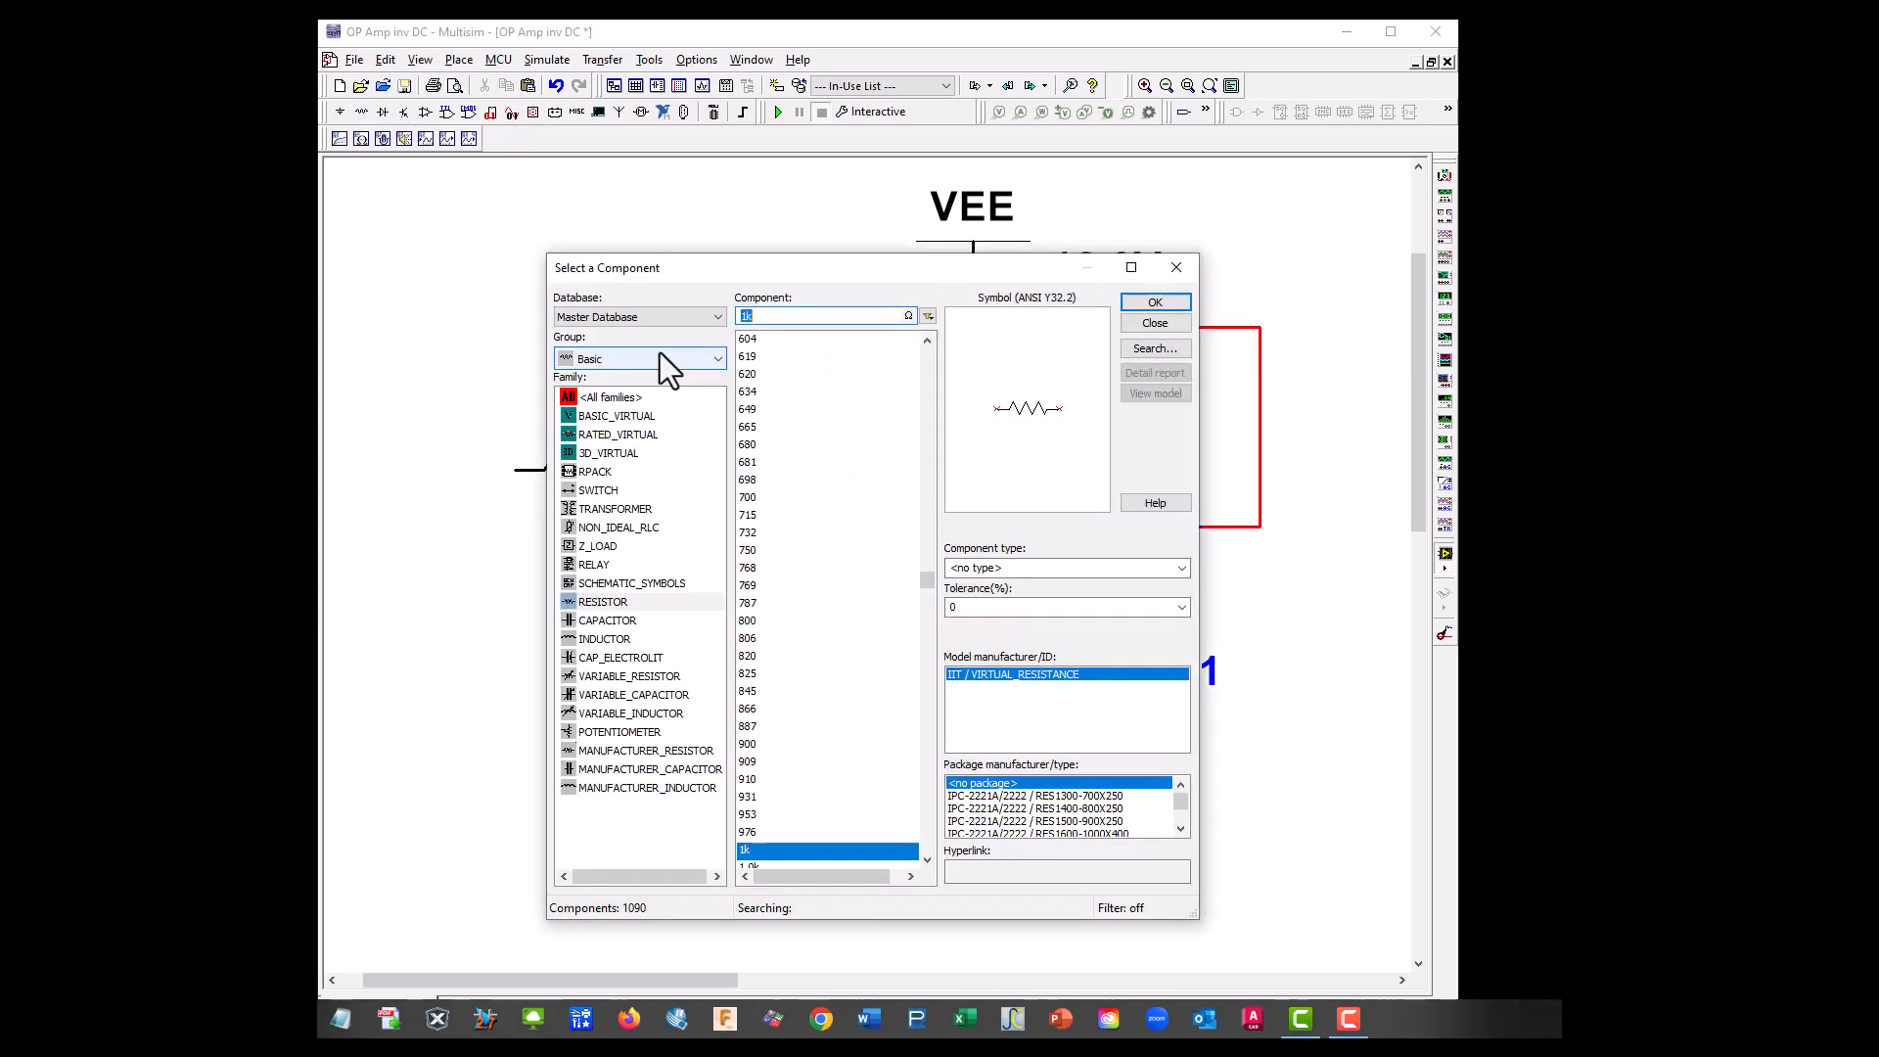
left_click(628, 353)
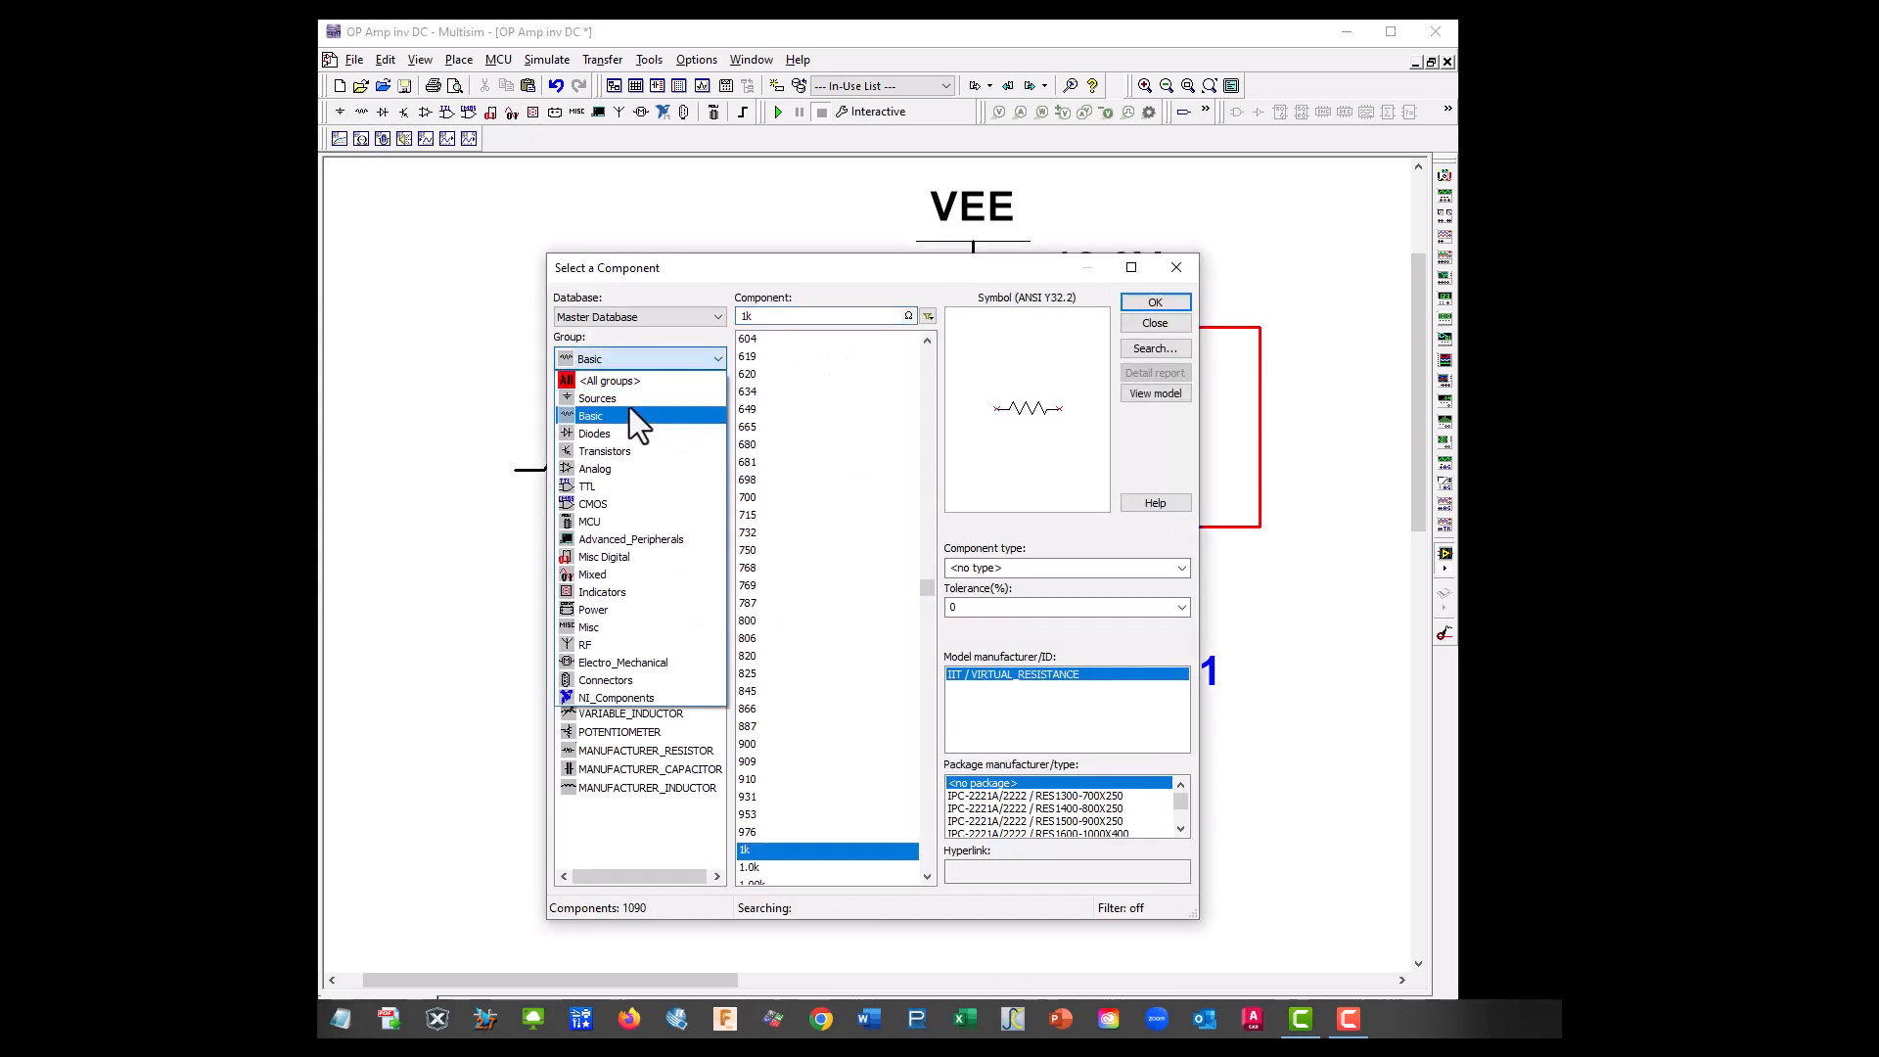
left_click(630, 407)
left_click(626, 436)
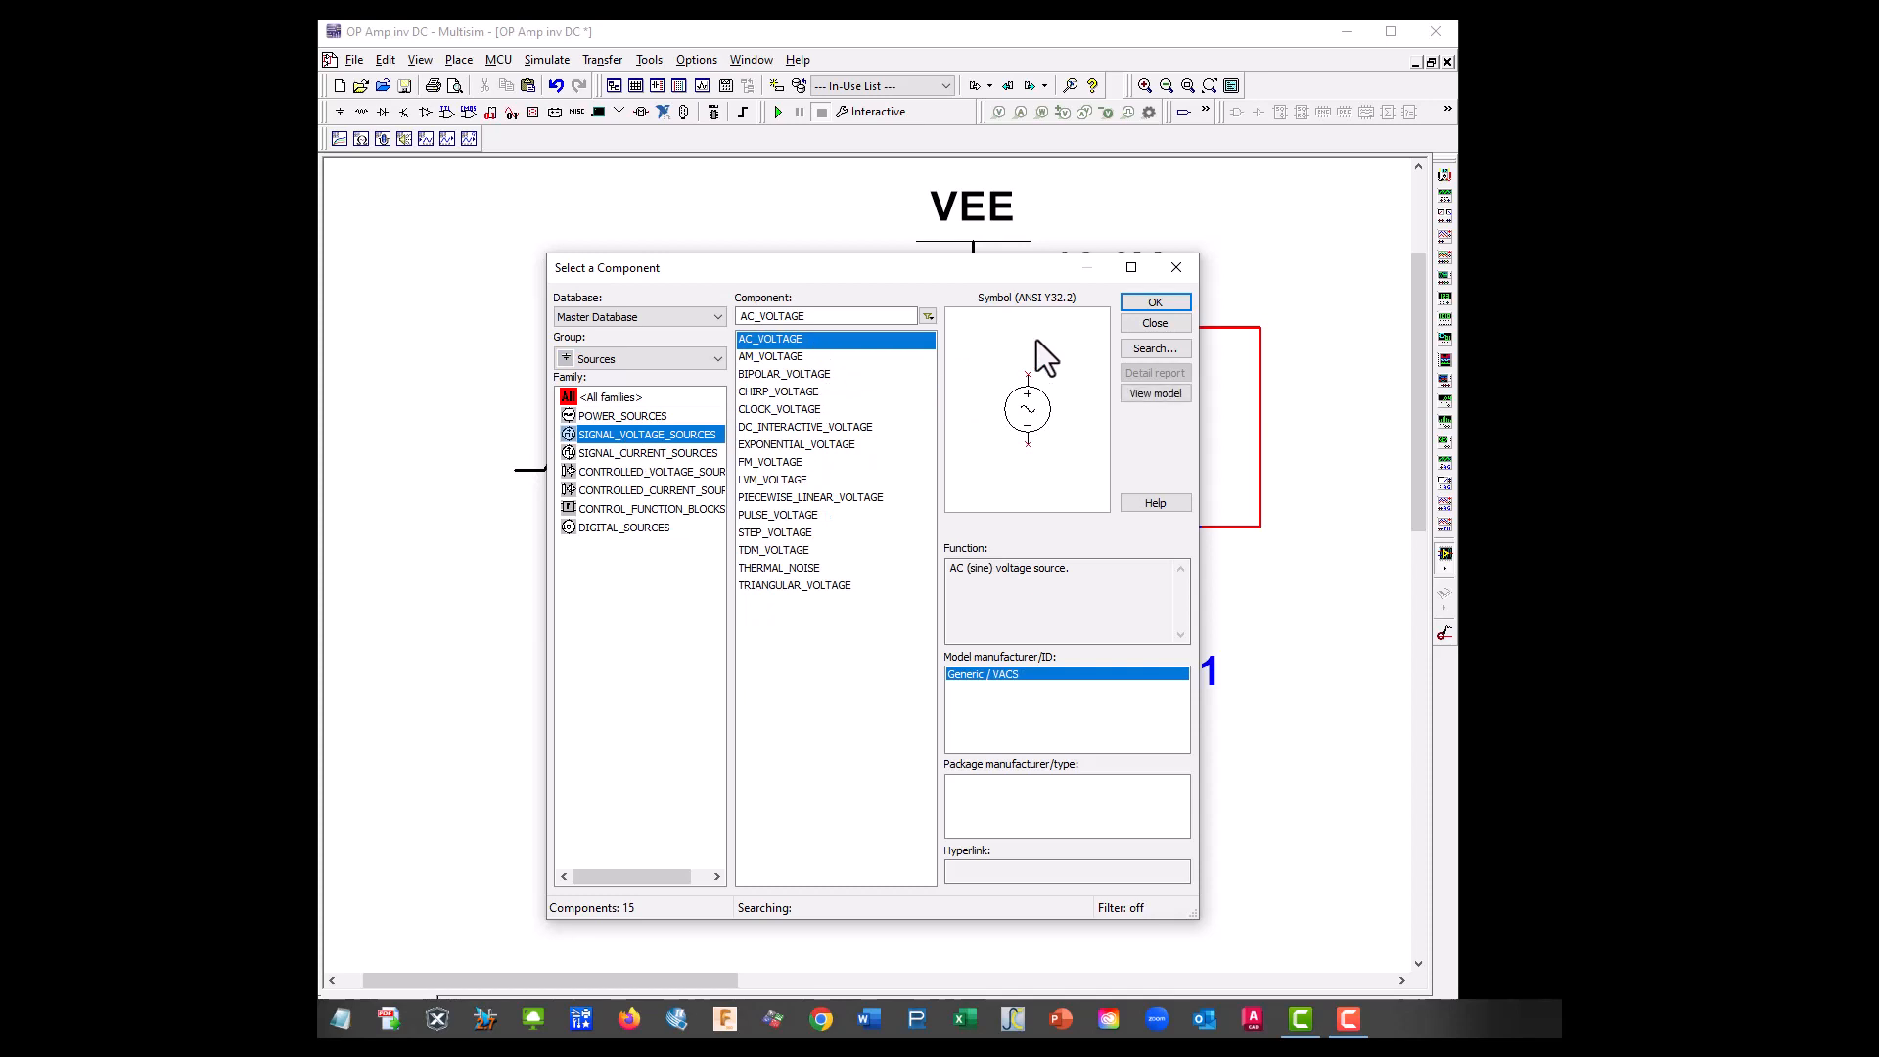
left_click(1148, 306)
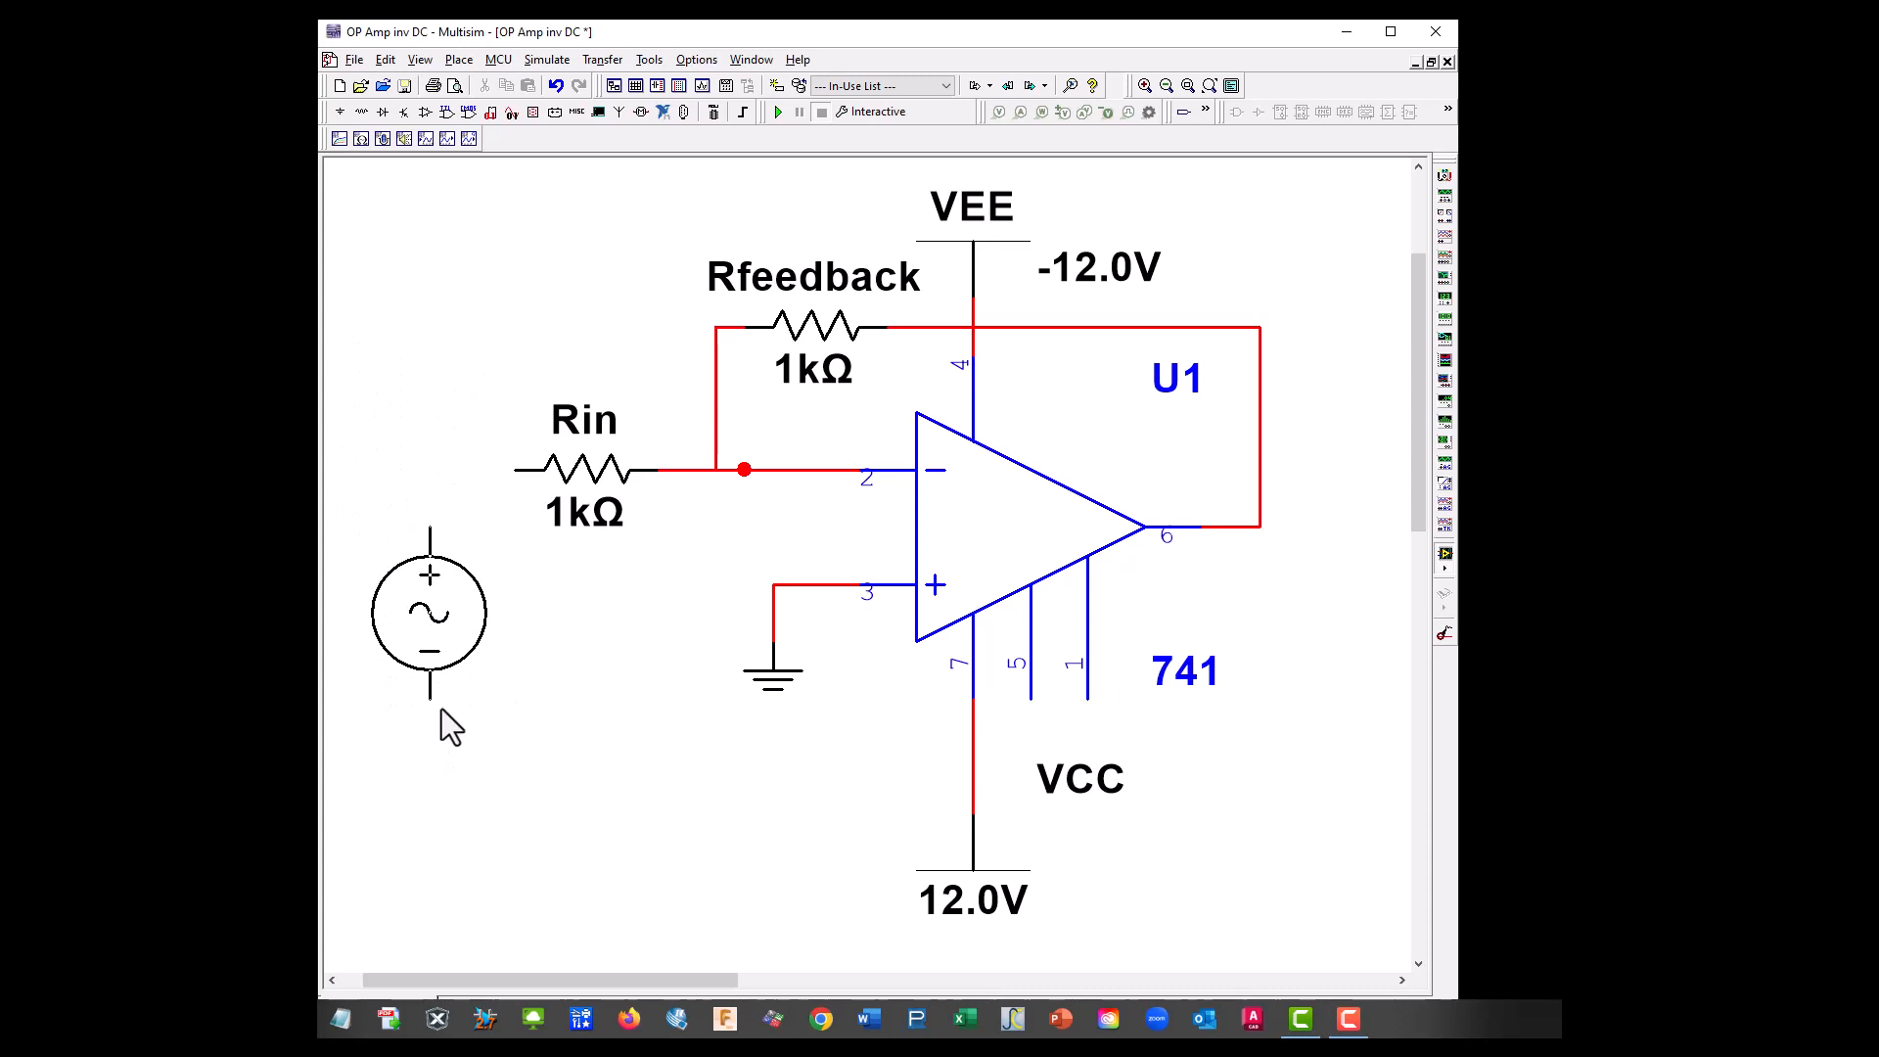
left_click(441, 710)
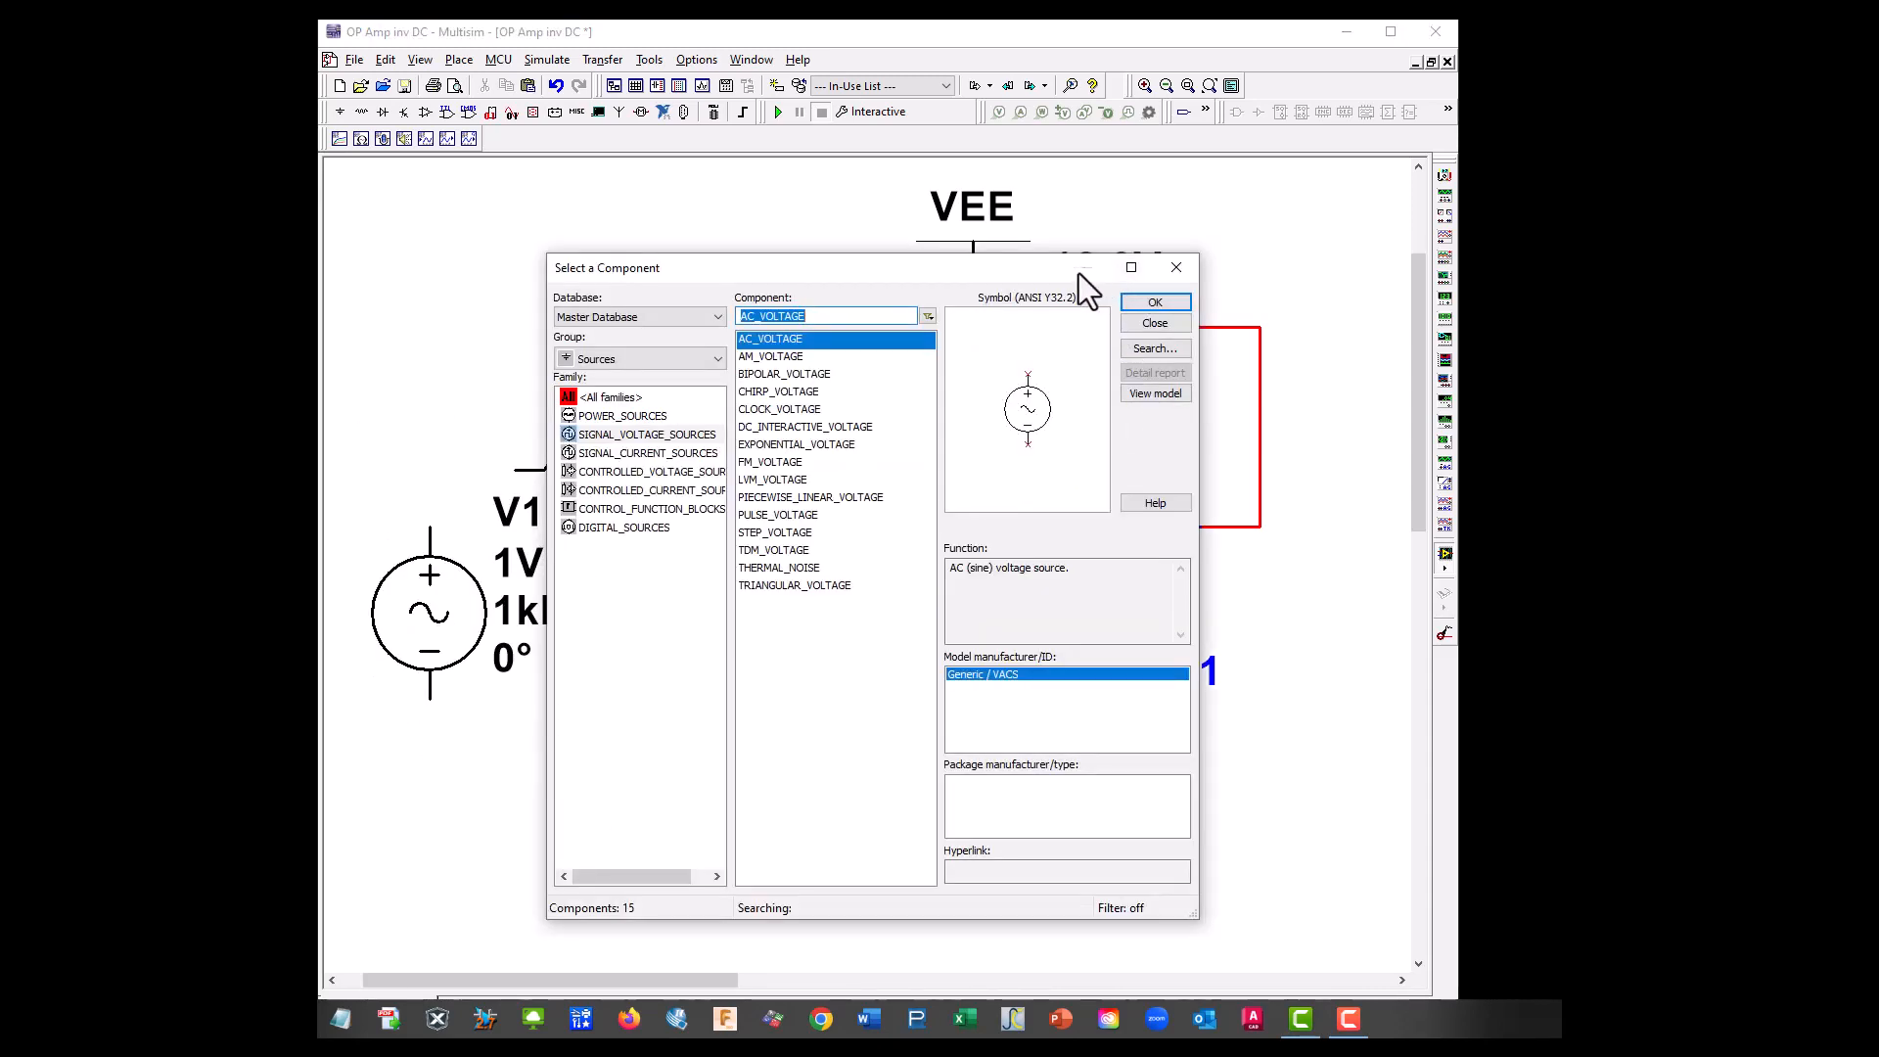
left_click(1177, 267)
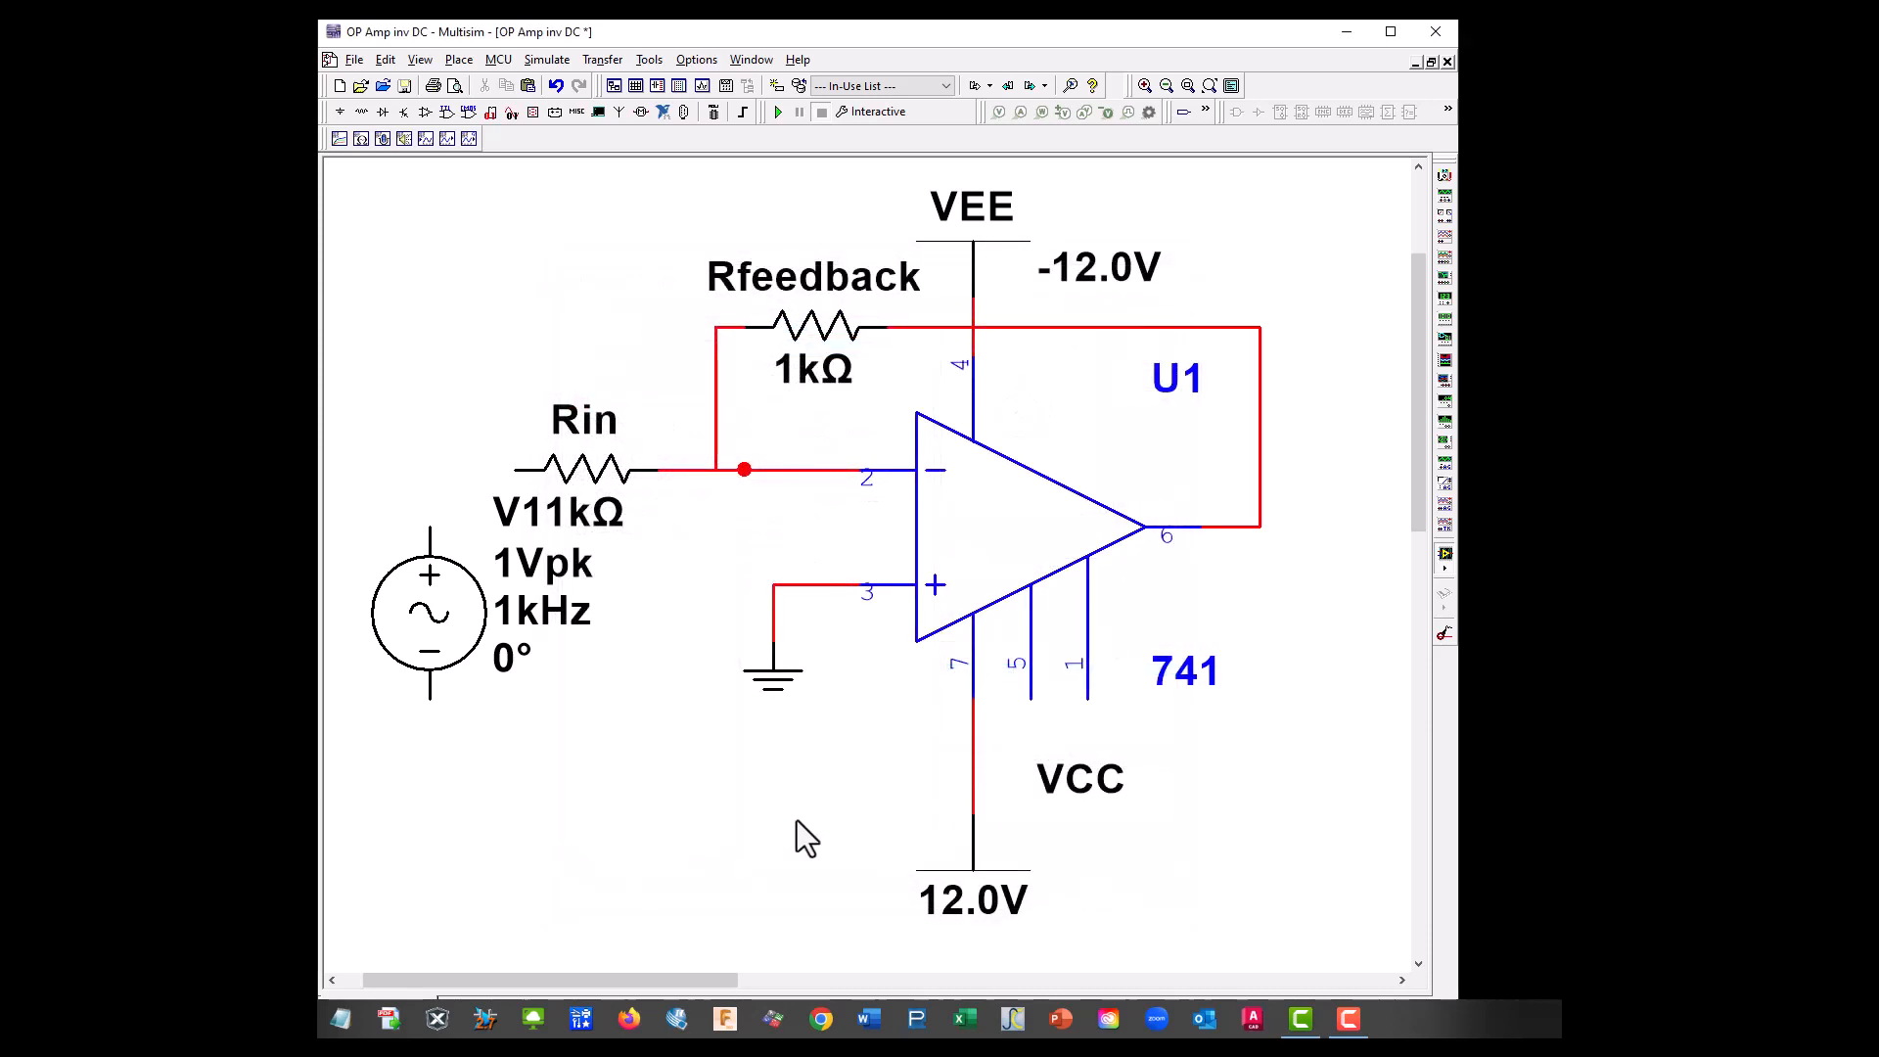
Copy the op amp's ground symbol and paste the copy directly below the AC source.
right_click(775, 685)
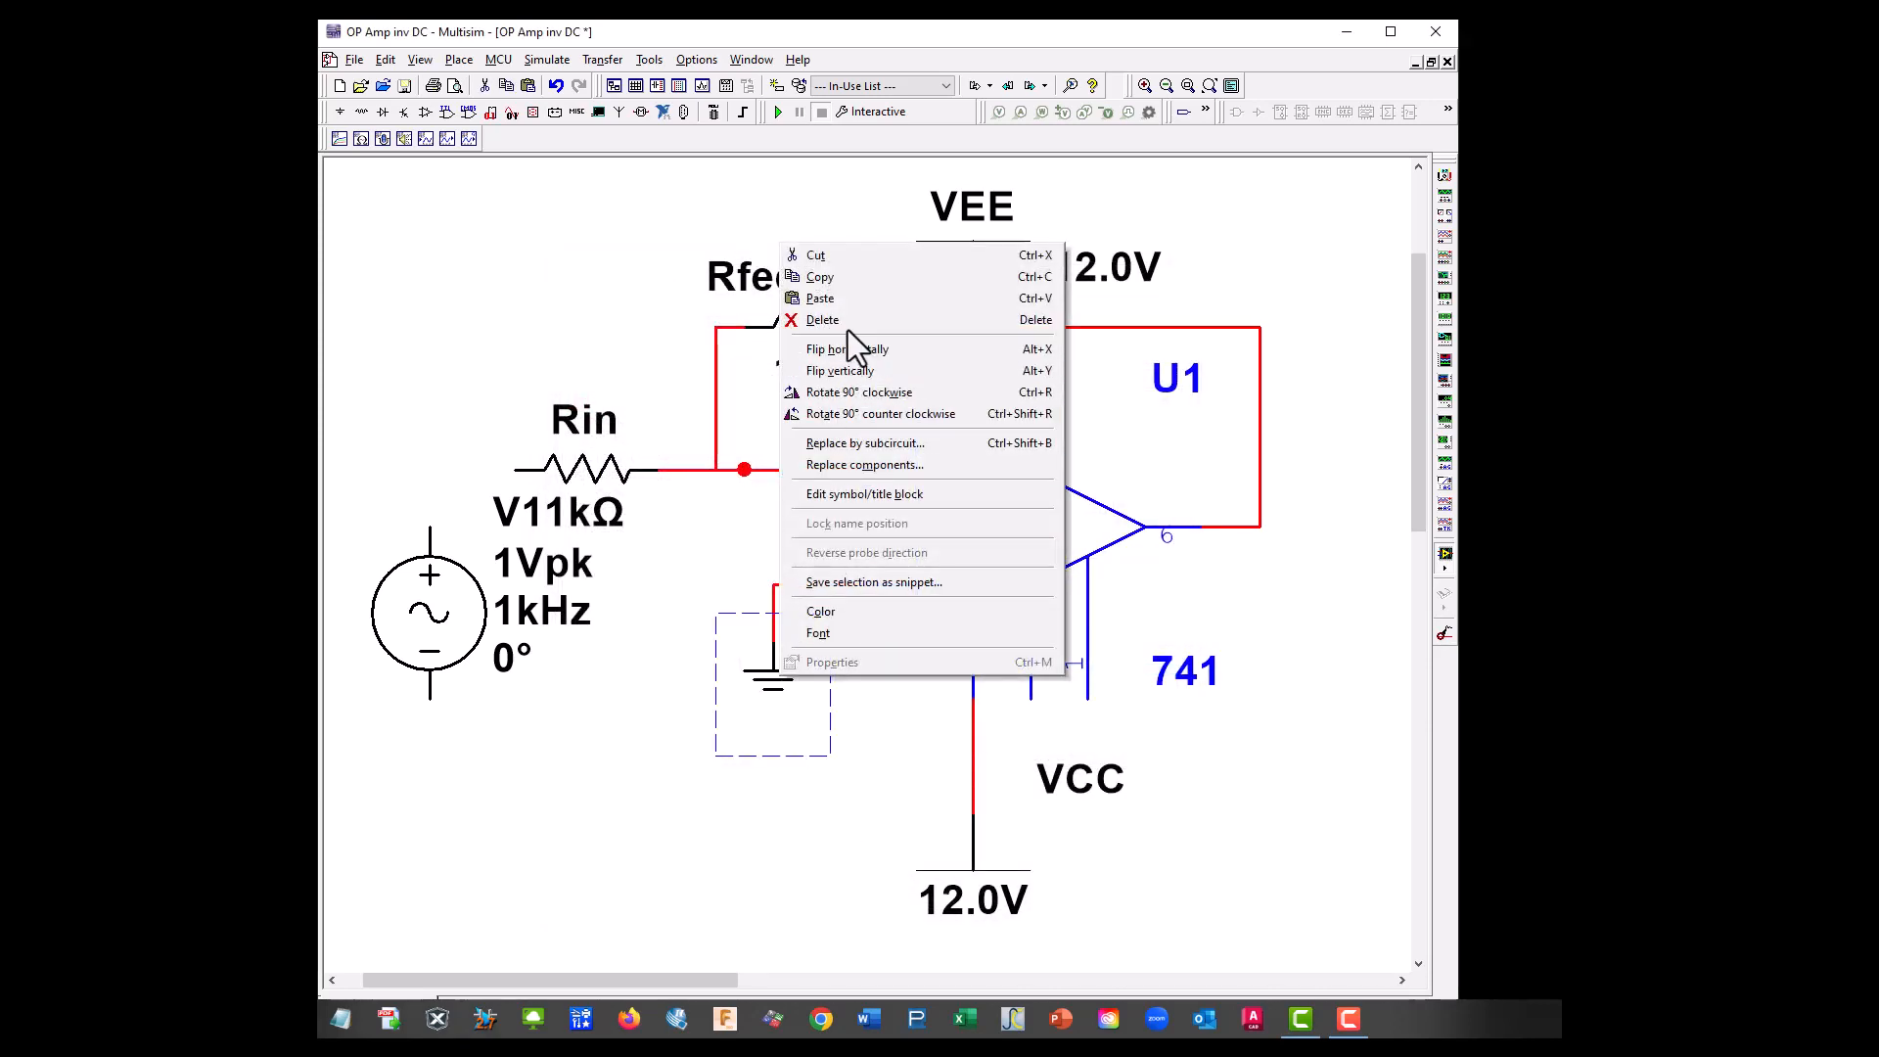
left_click(850, 280)
right_click(439, 757)
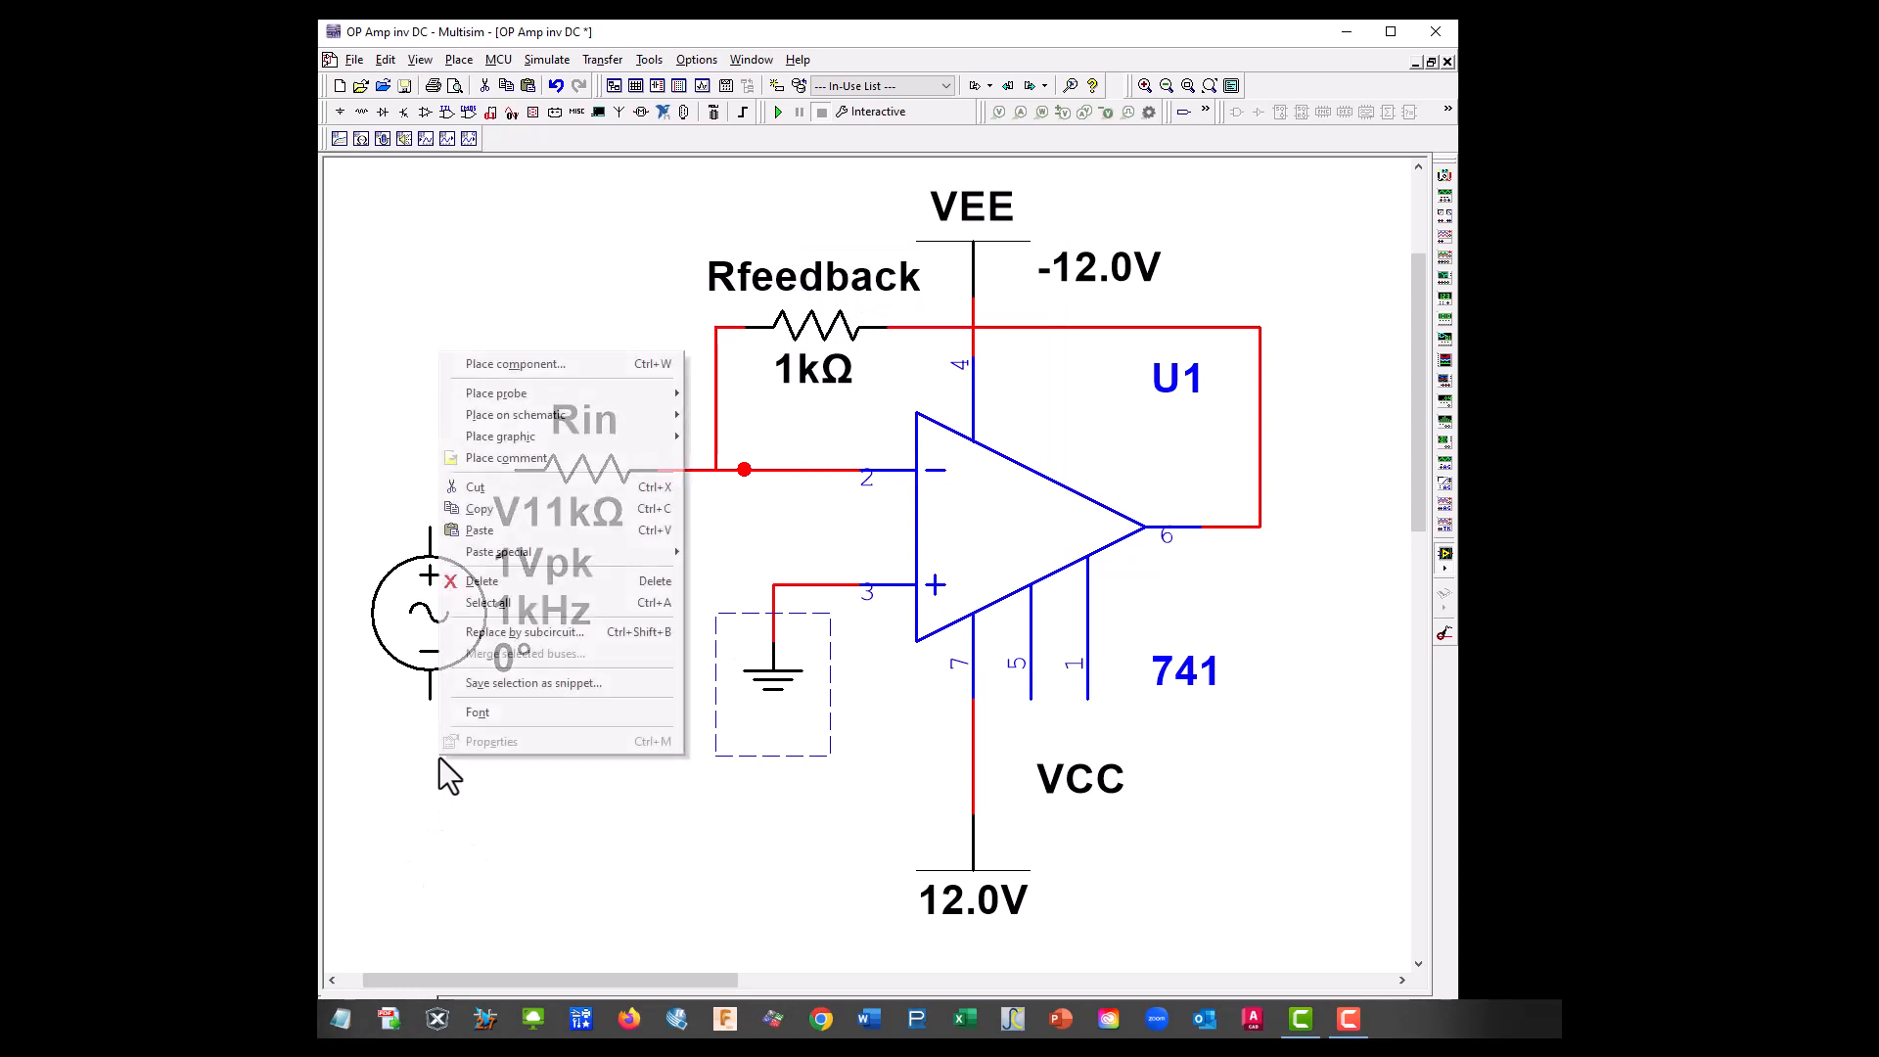
left_click(494, 534)
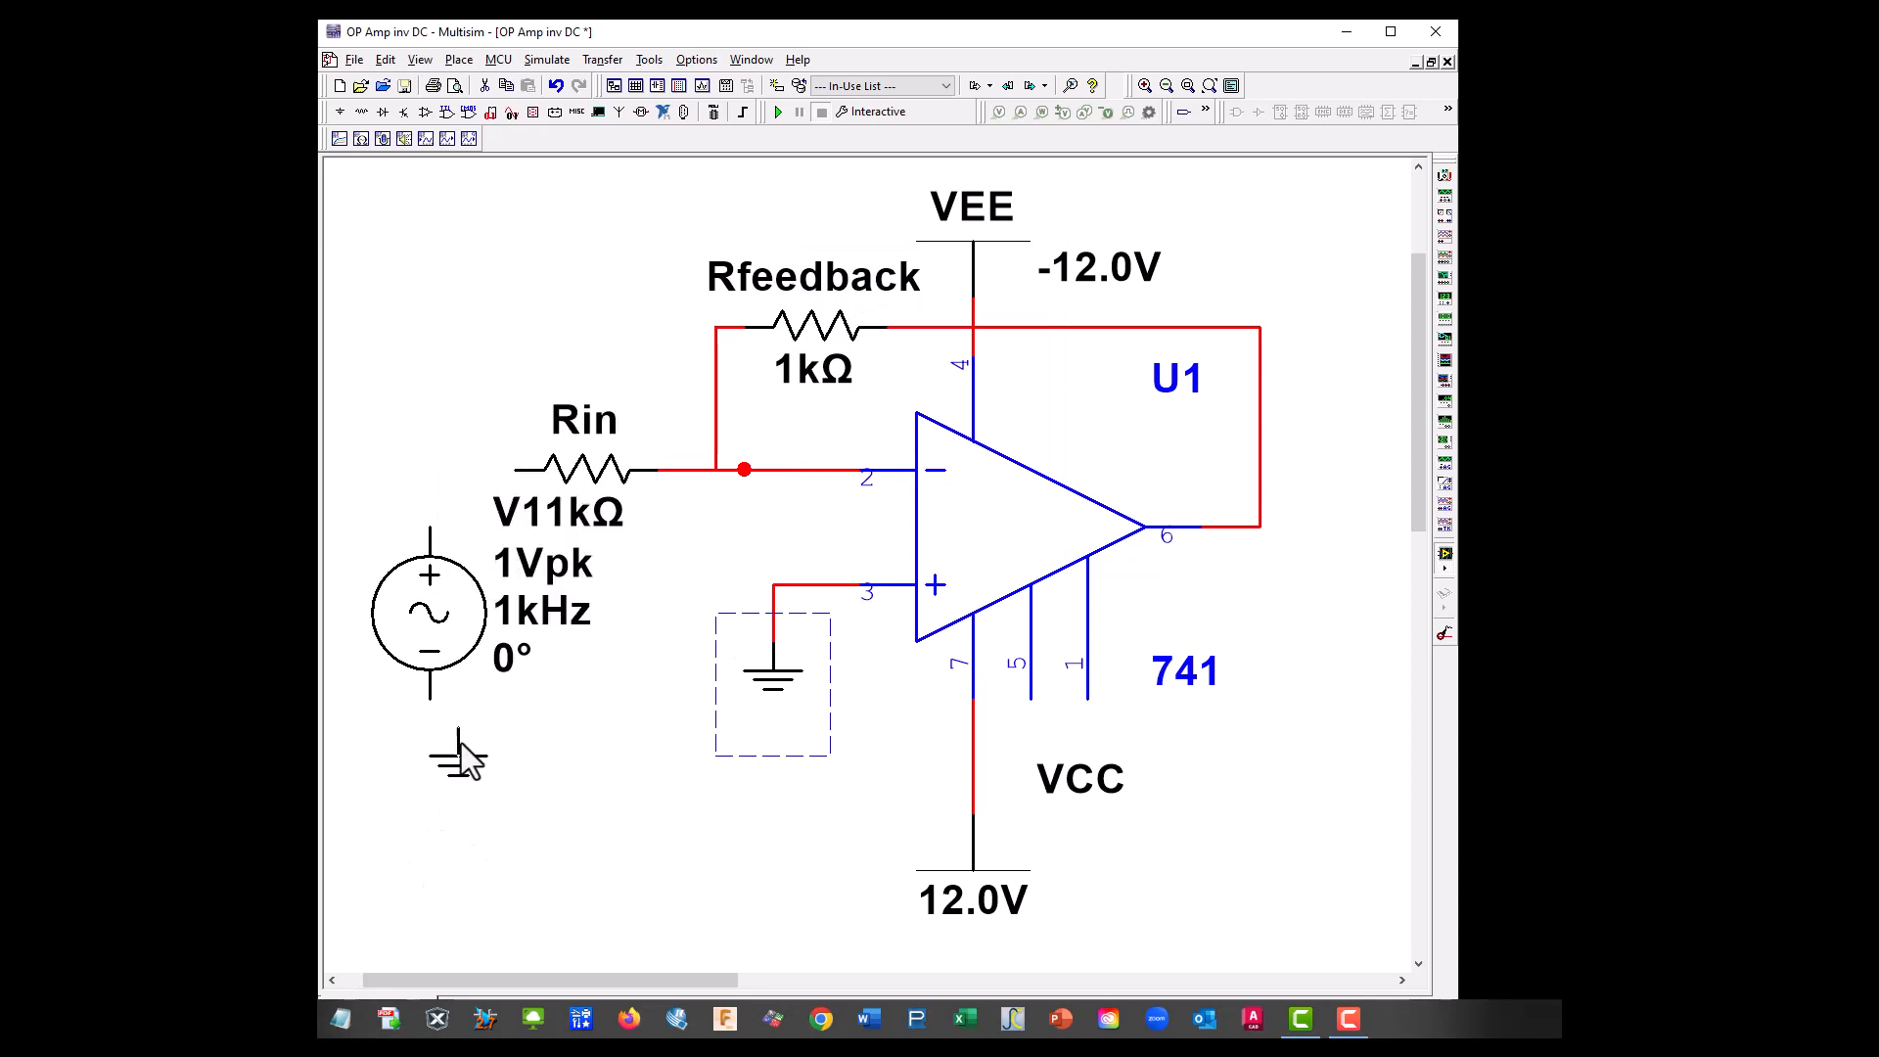
left_click(432, 749)
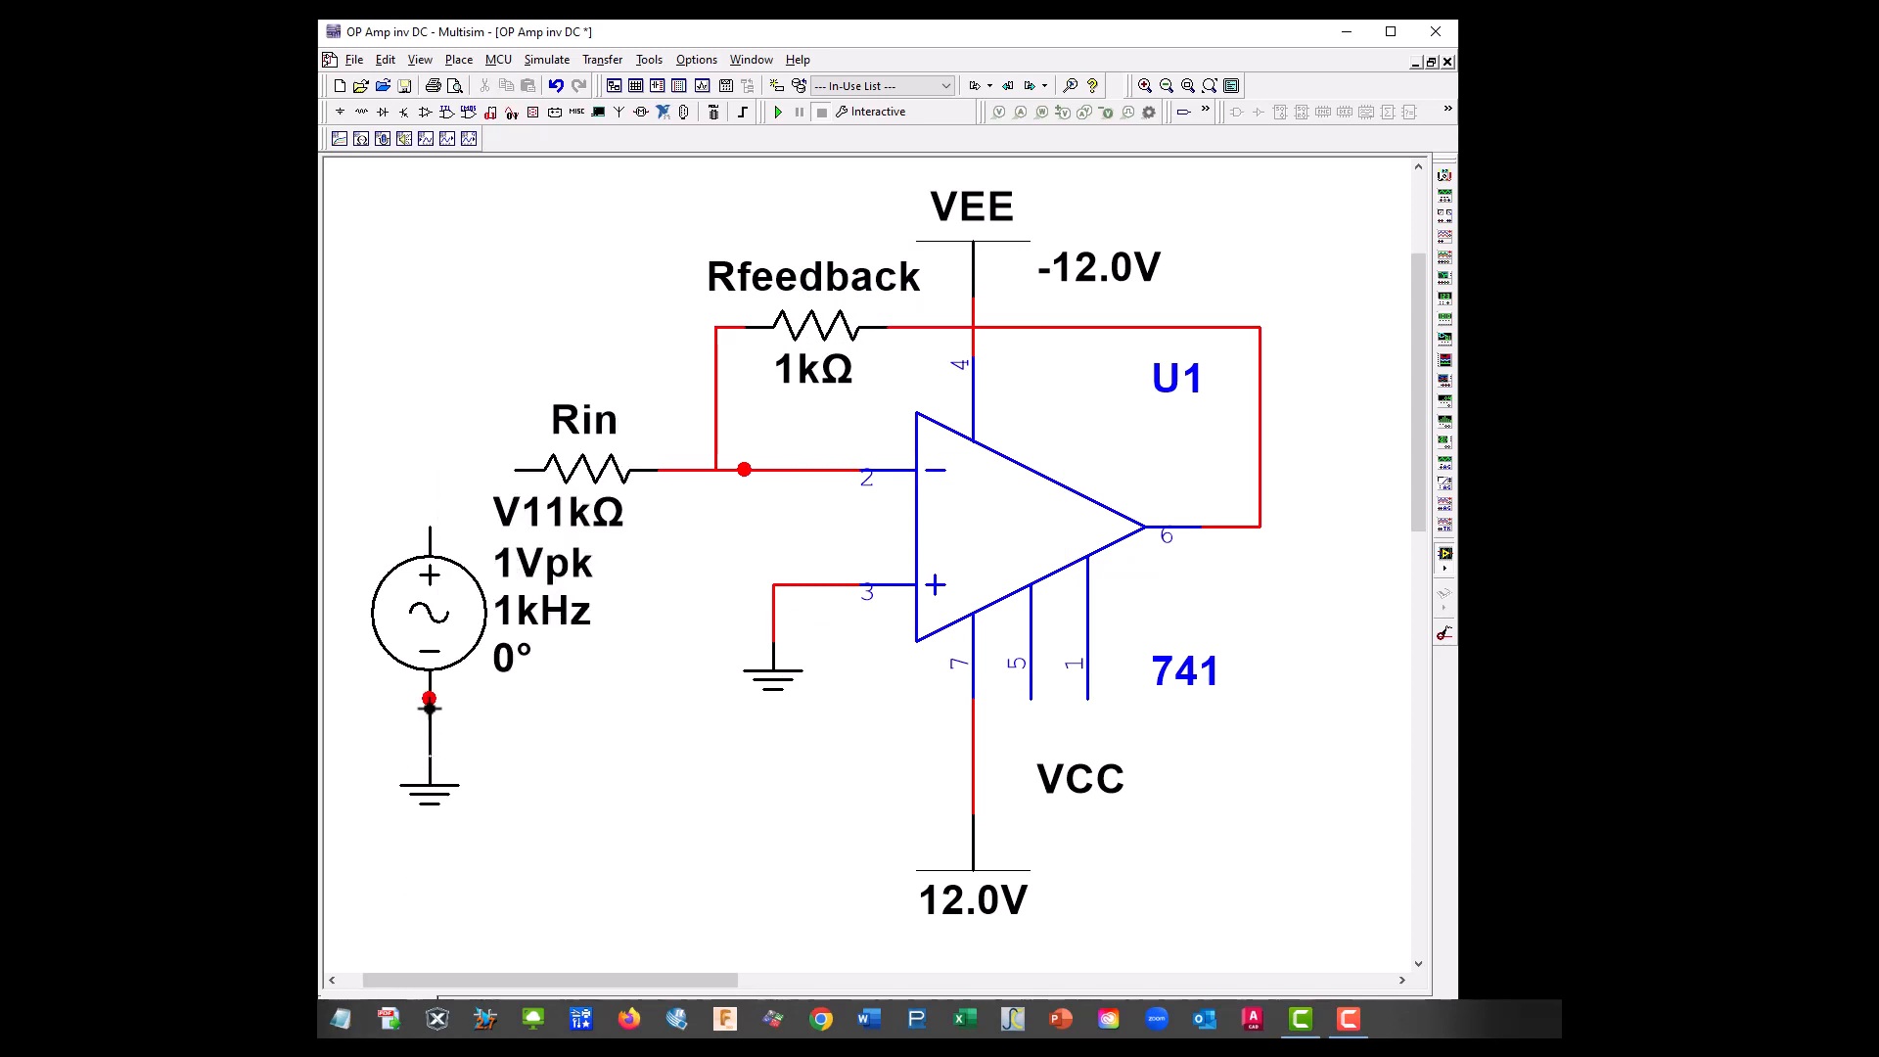
Wire the AC source's negative terminal to the new ground and its positive terminal to Rin's open end.
left_click(430, 703)
left_click(432, 534)
left_click(516, 471)
Set the AC source's peak voltage to 100 mV.
double_click(438, 602)
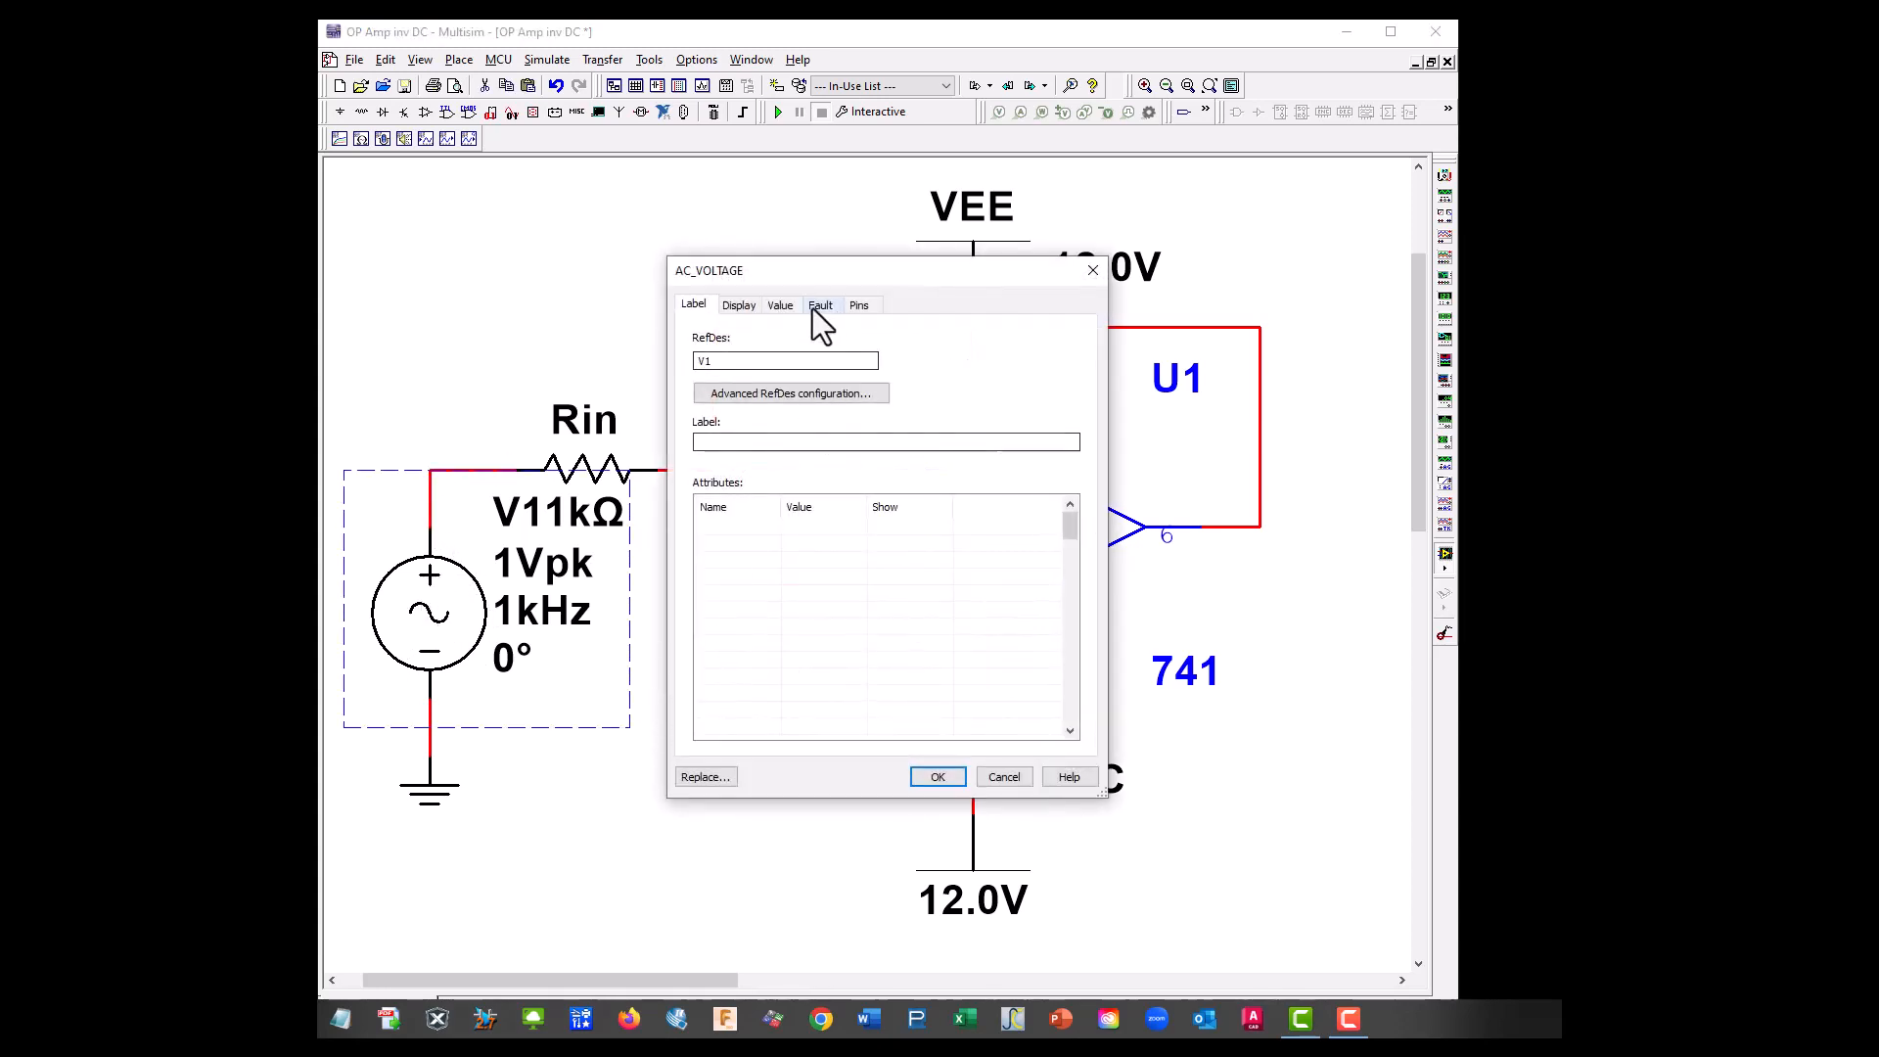
left_click(787, 305)
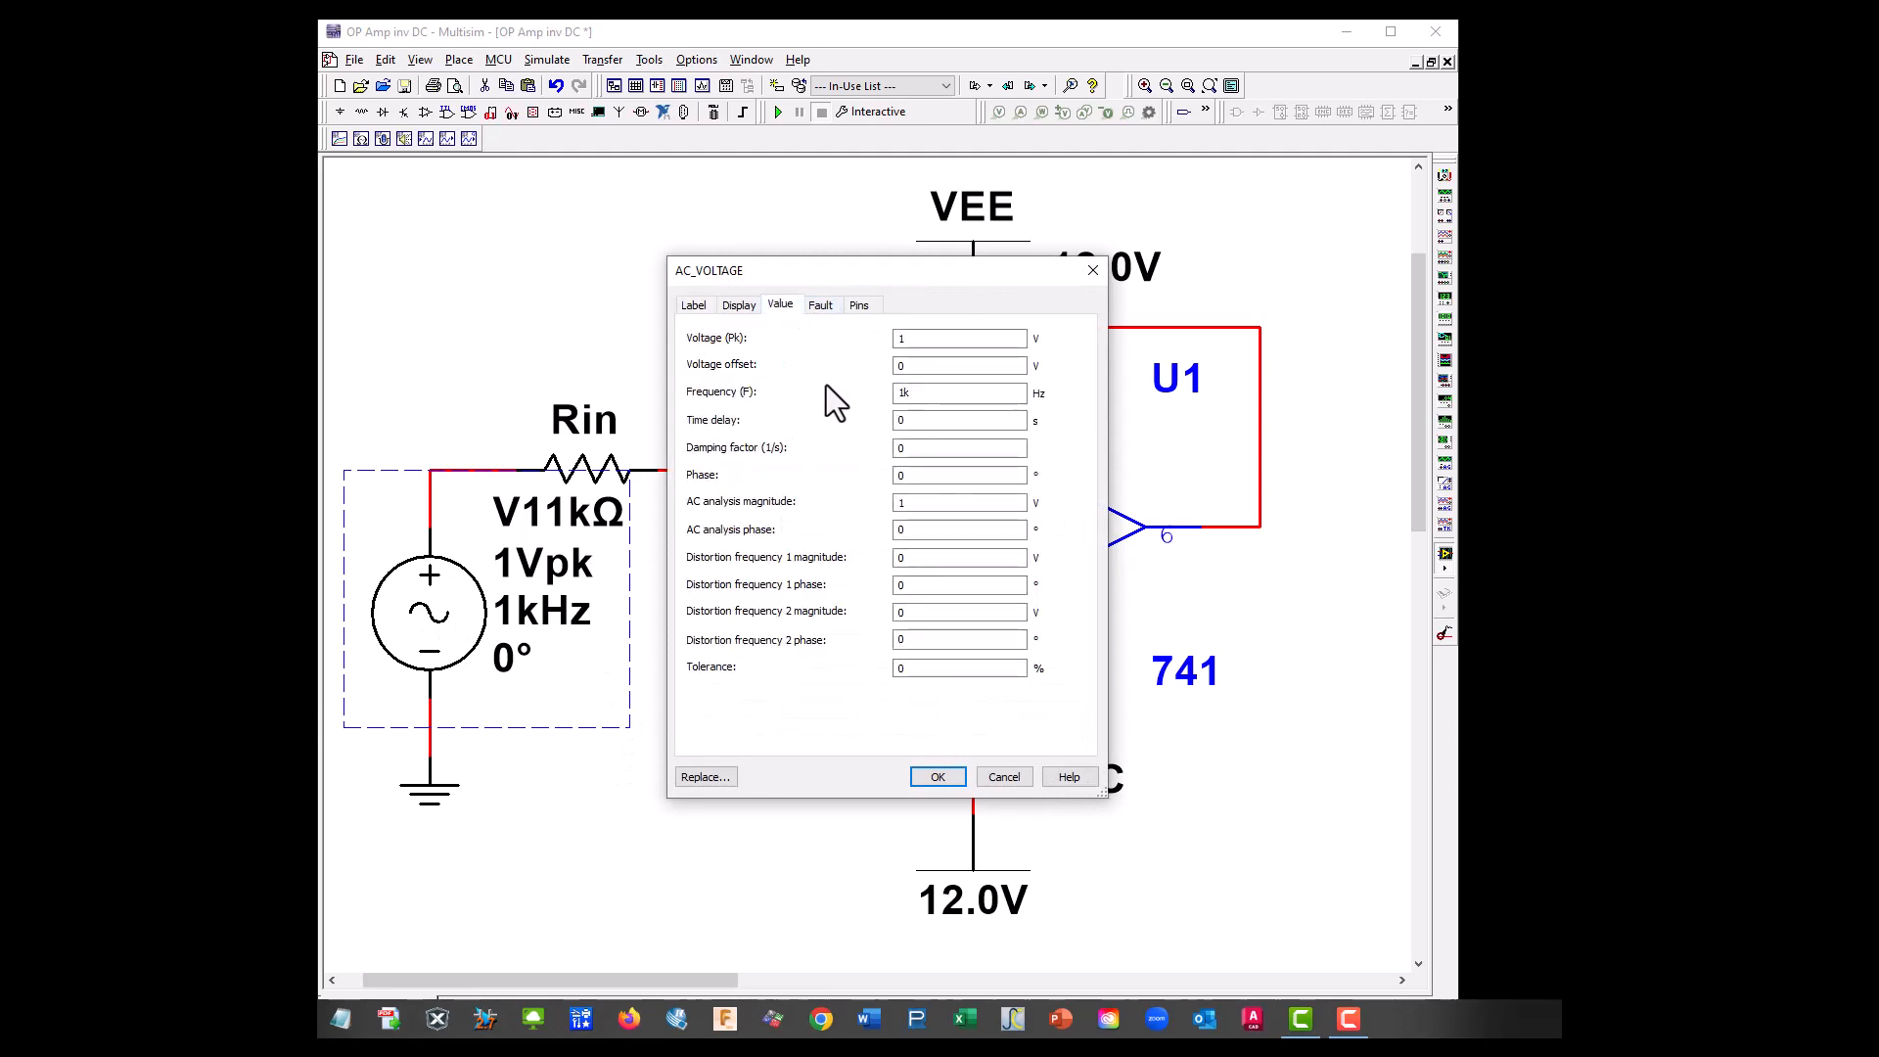
left_click(912, 343)
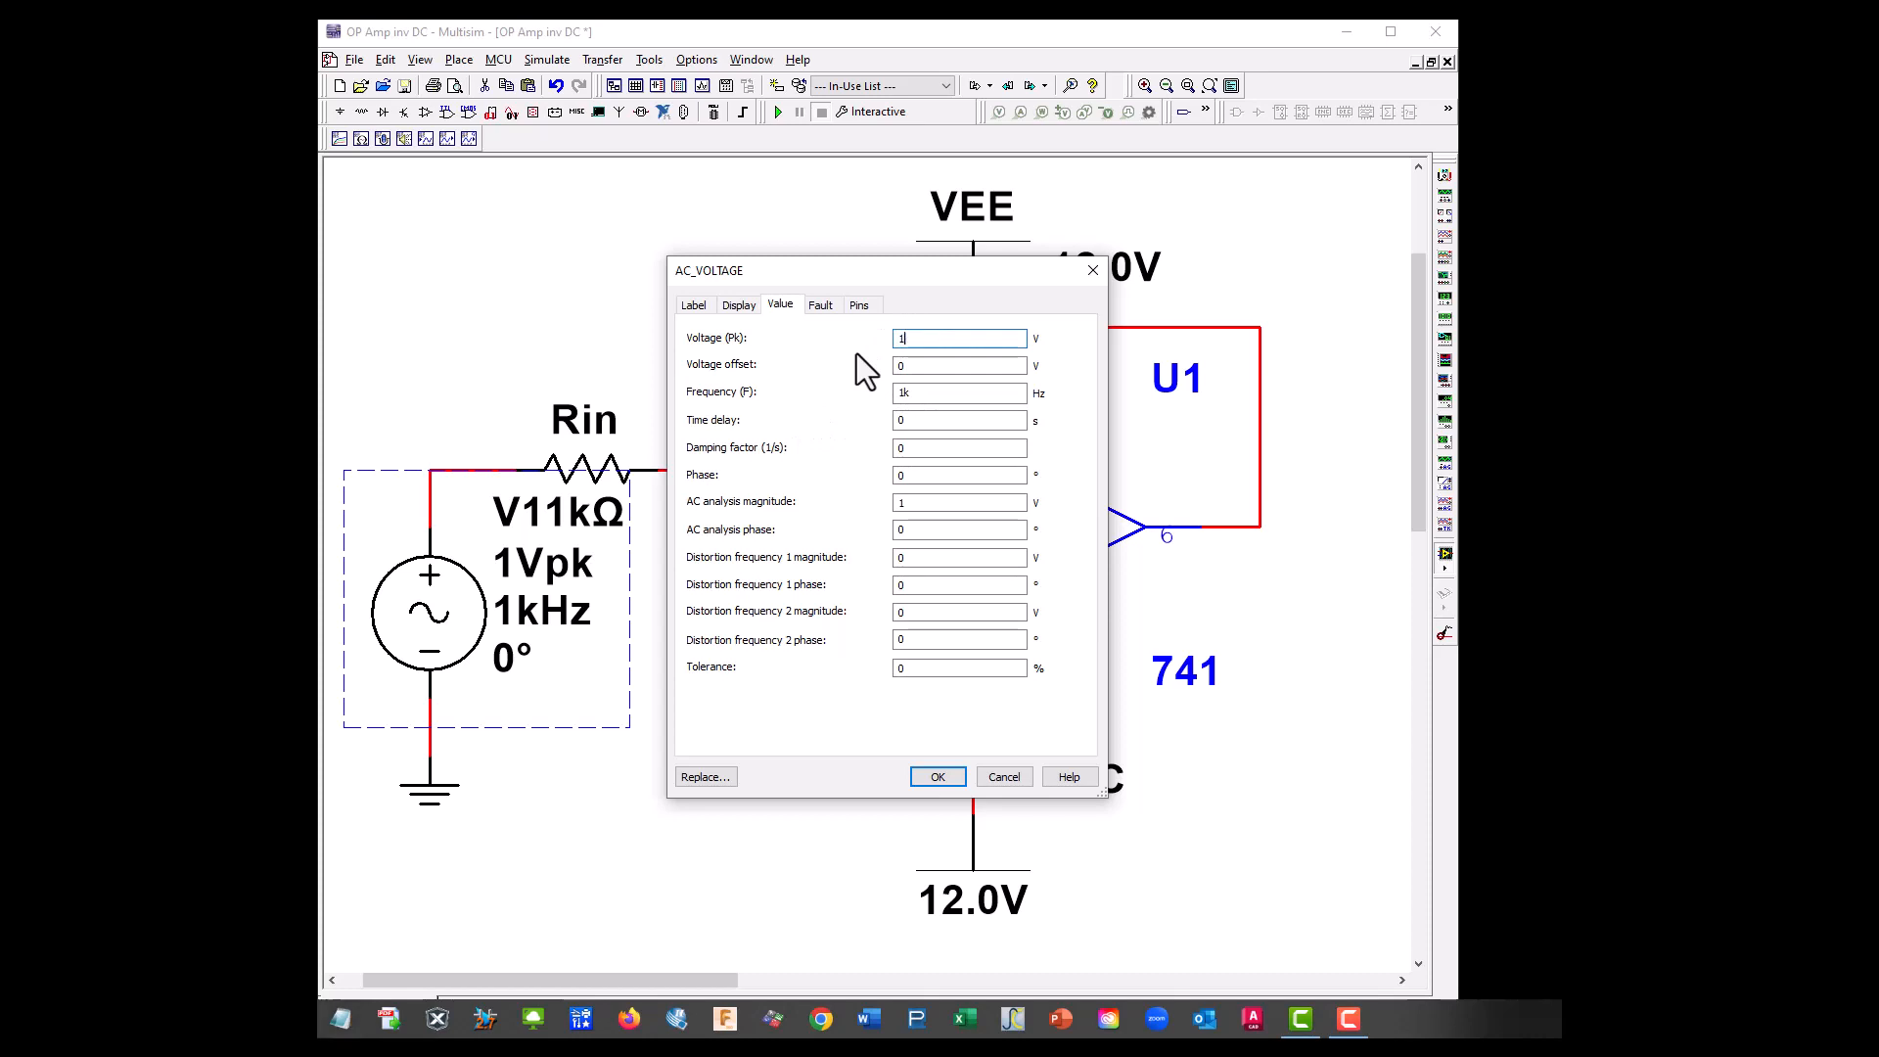
type("00mv")
key("BackSpace")
left_click(963, 773)
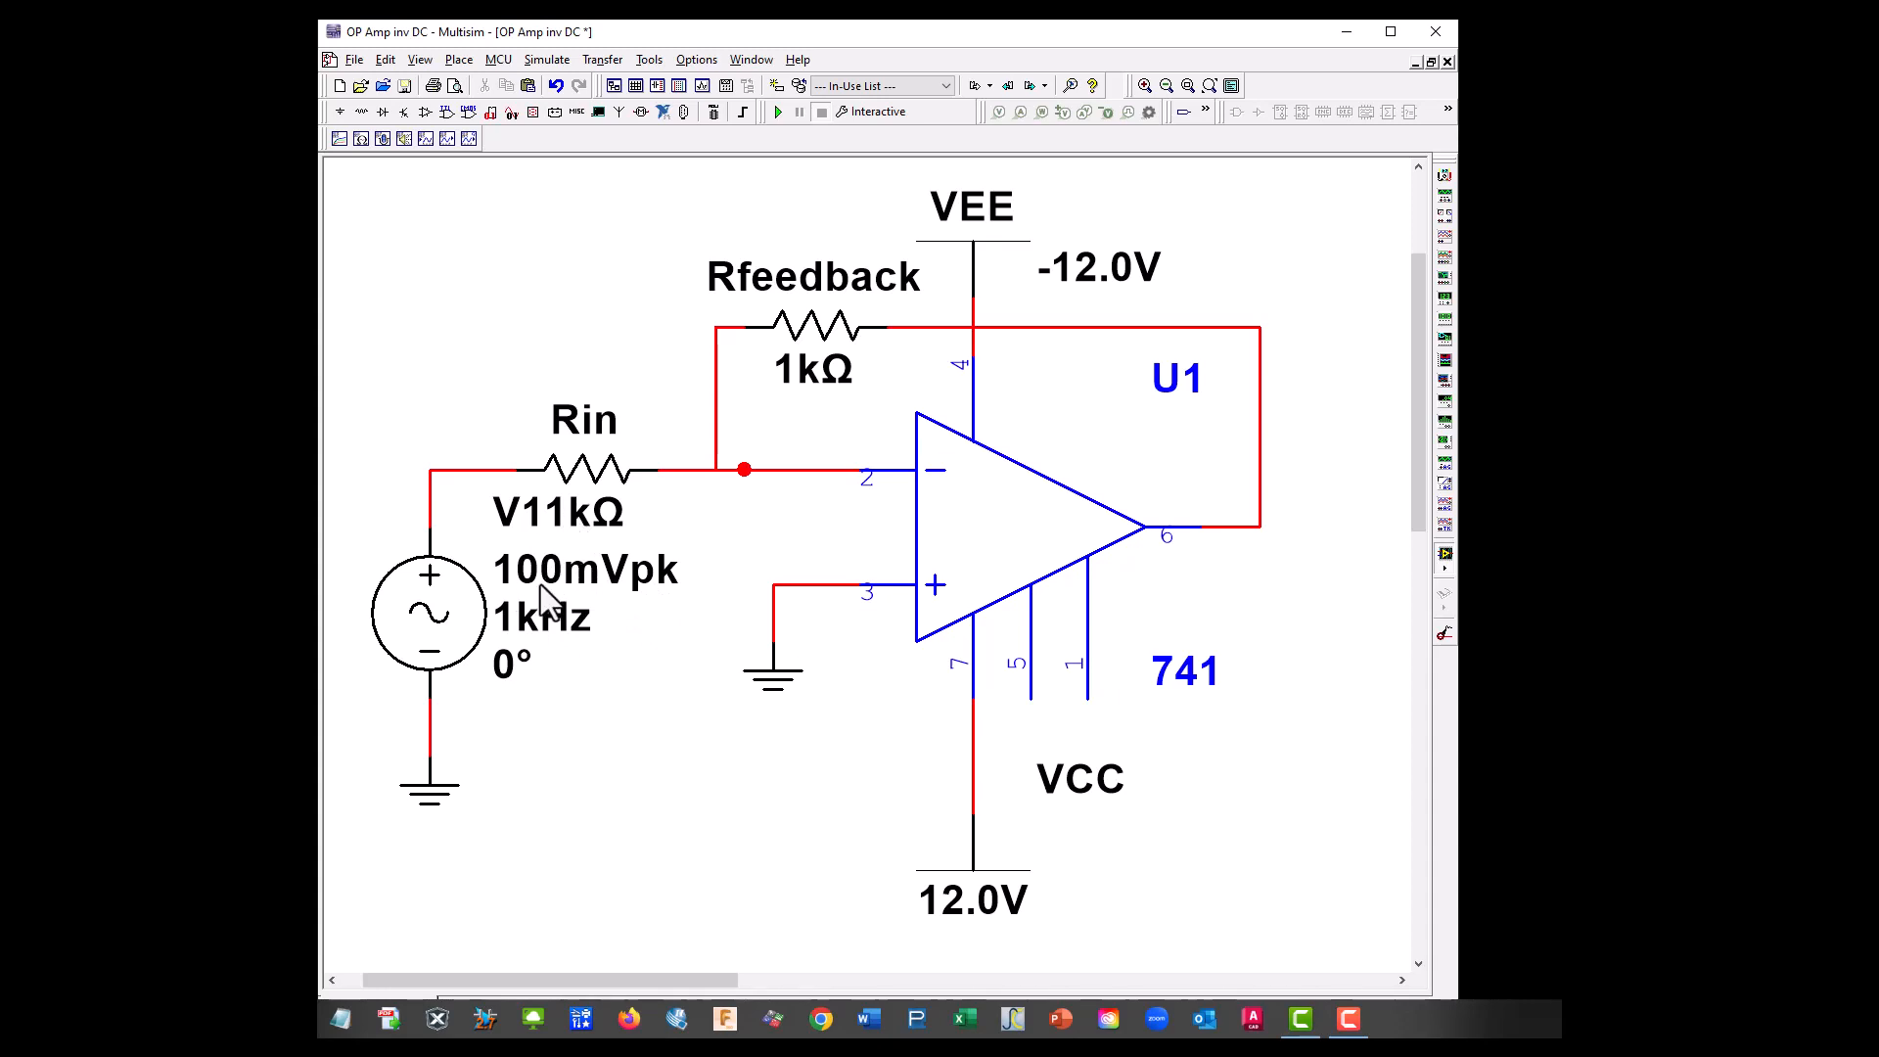
Move the AC source's voltage, frequency and phase text lower beside its symbol.
left_click_drag(534, 585, 534, 644)
left_click(591, 806)
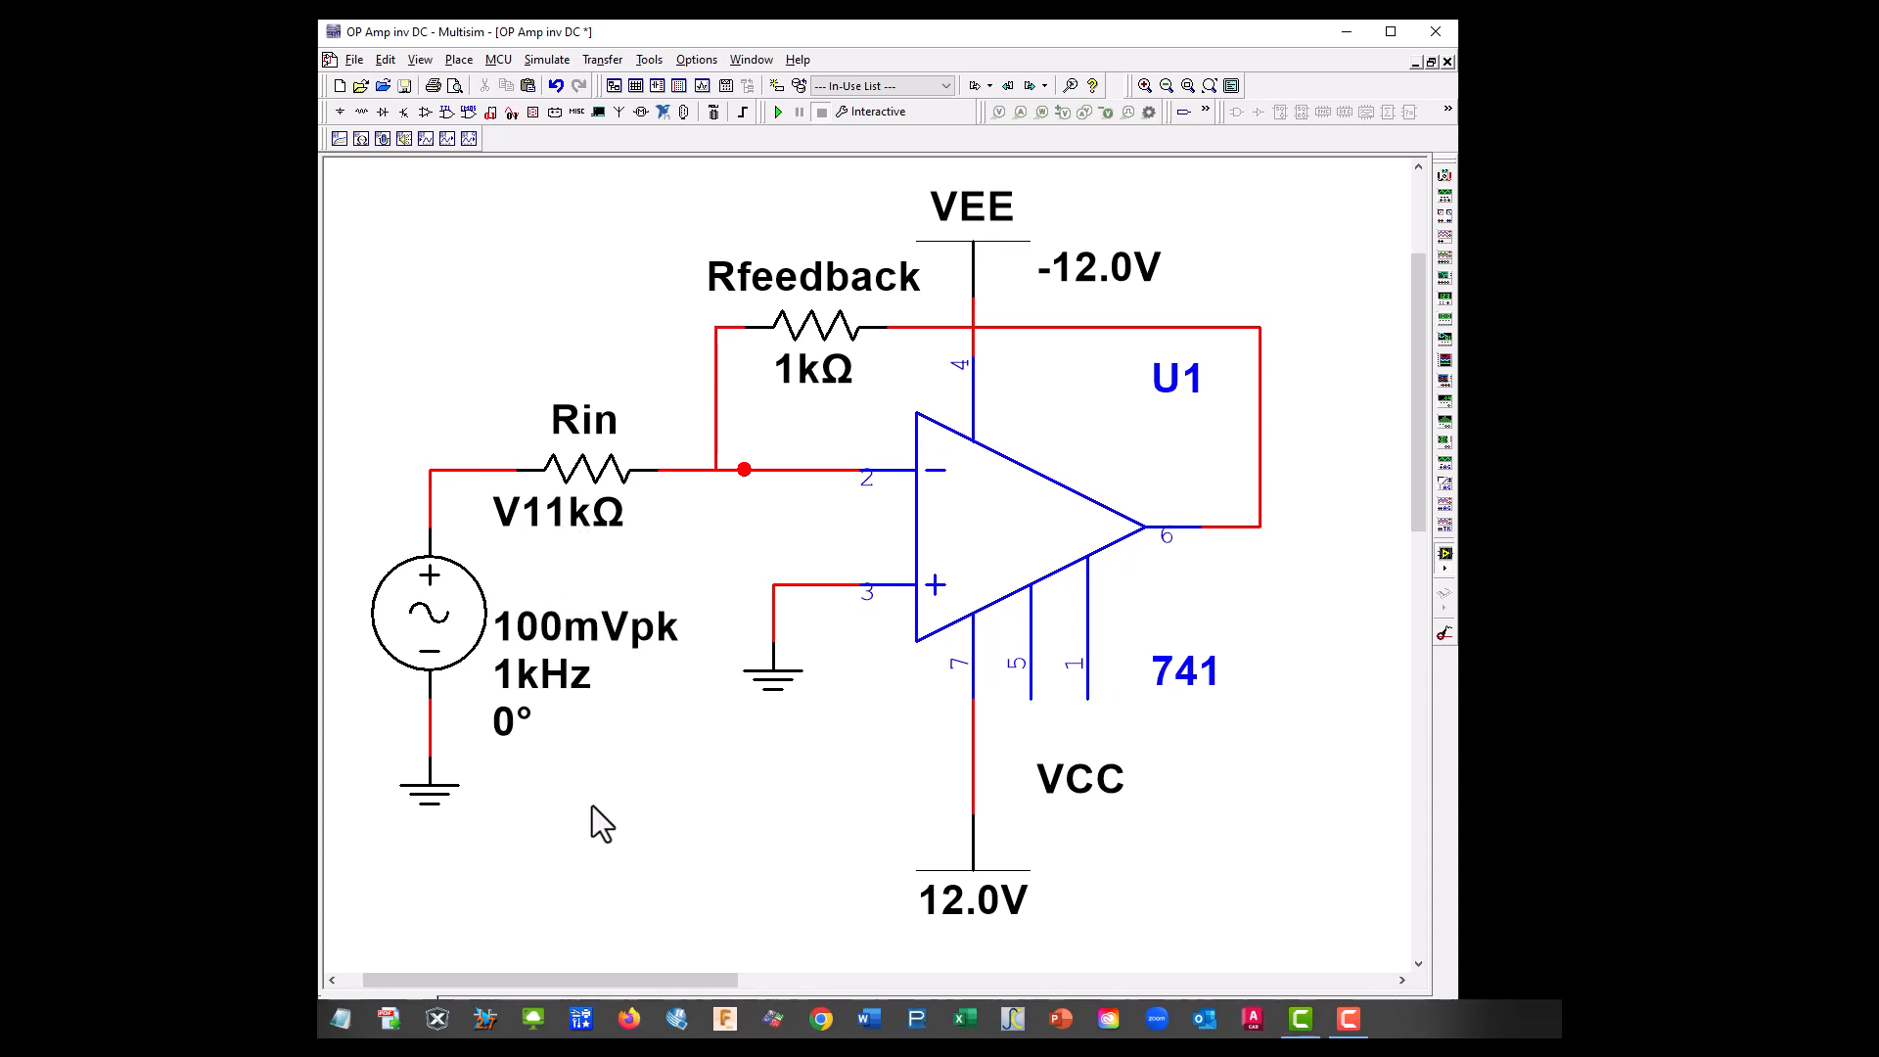
left_click(544, 518)
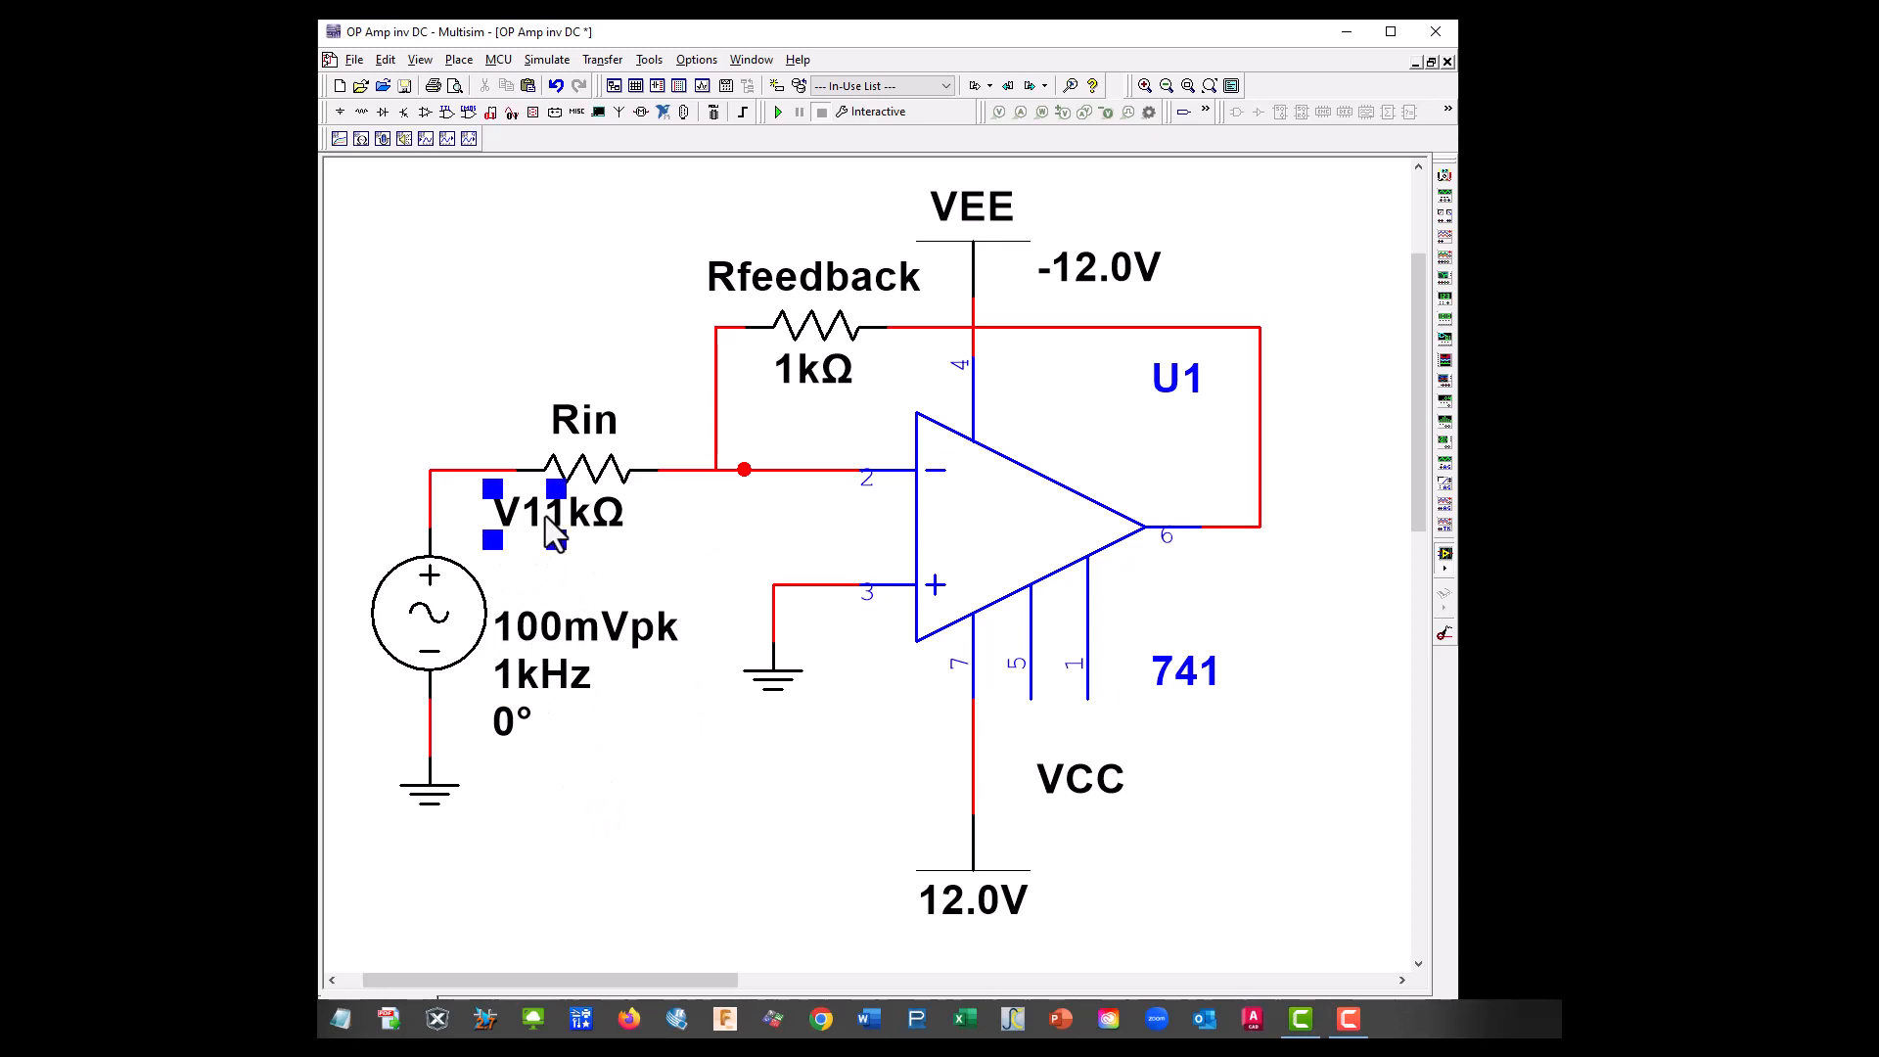
left_click(675, 504)
Save a copy of the design as OP Amp inv AC.ms14.
left_click(353, 63)
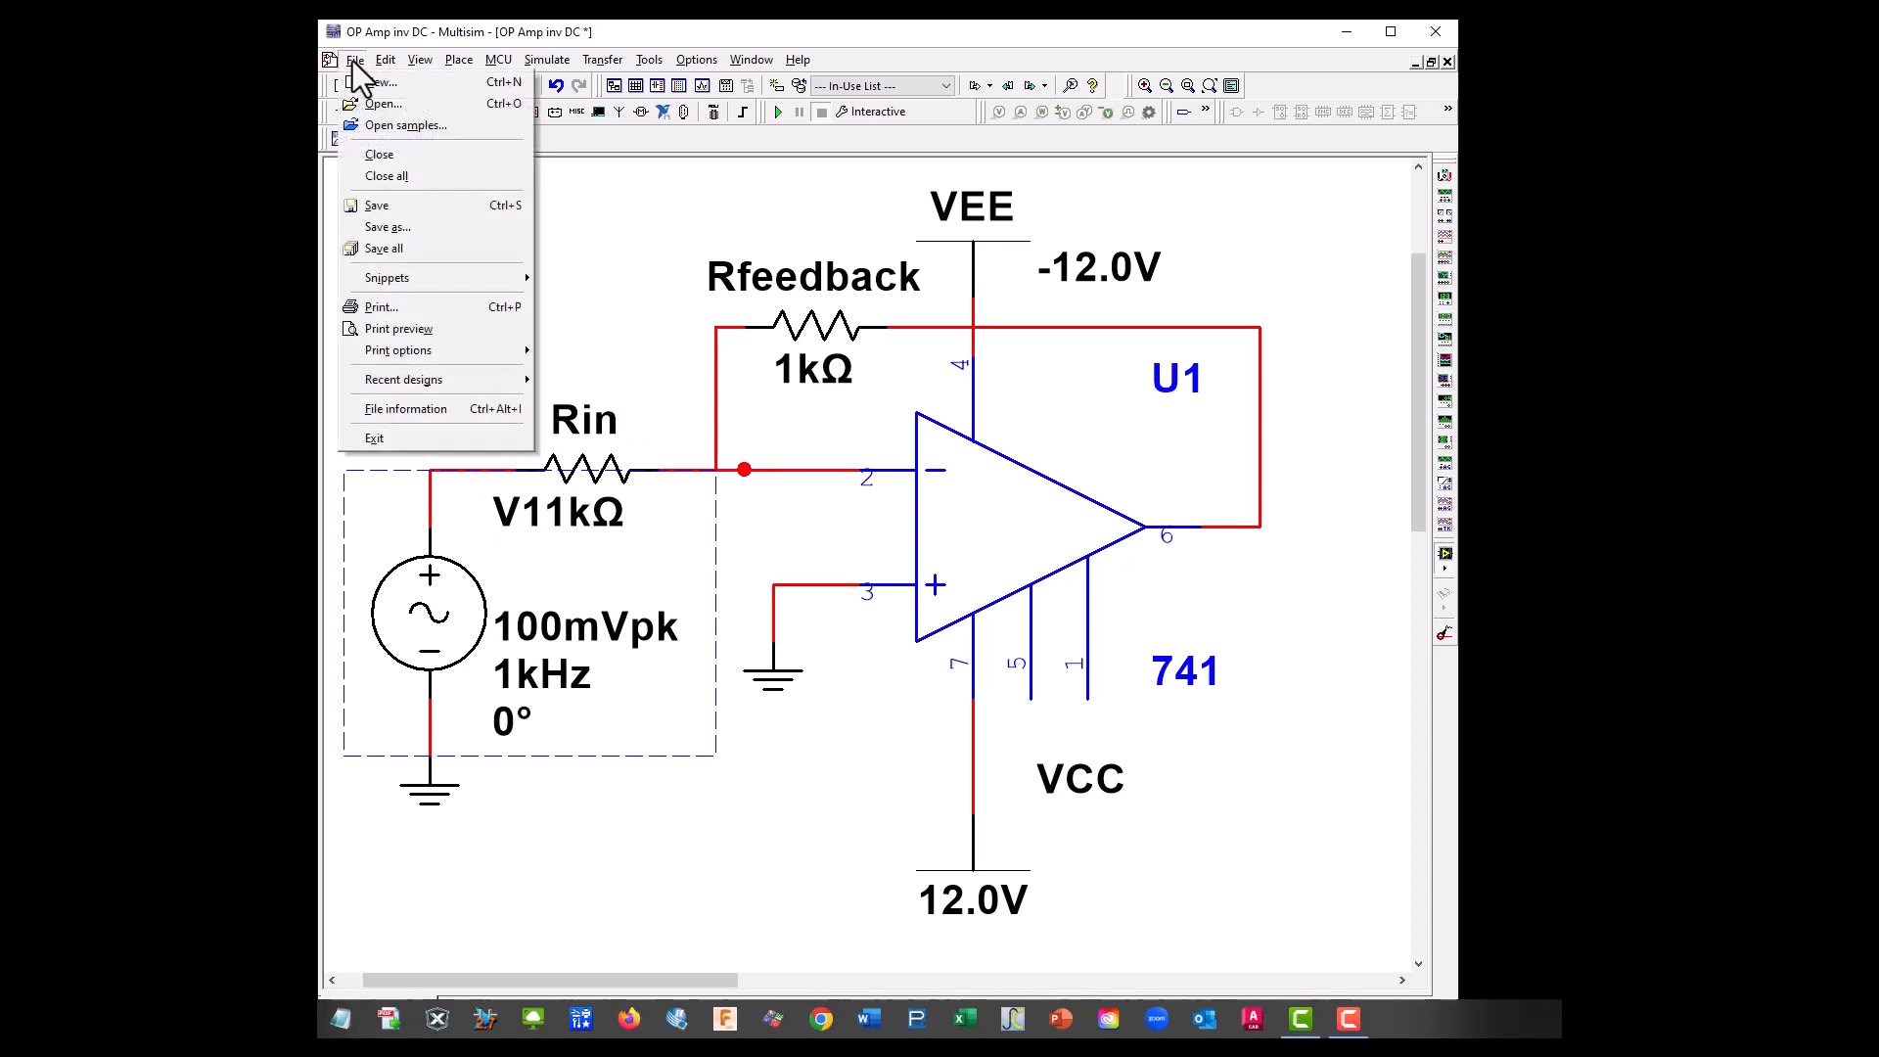
left_click(408, 225)
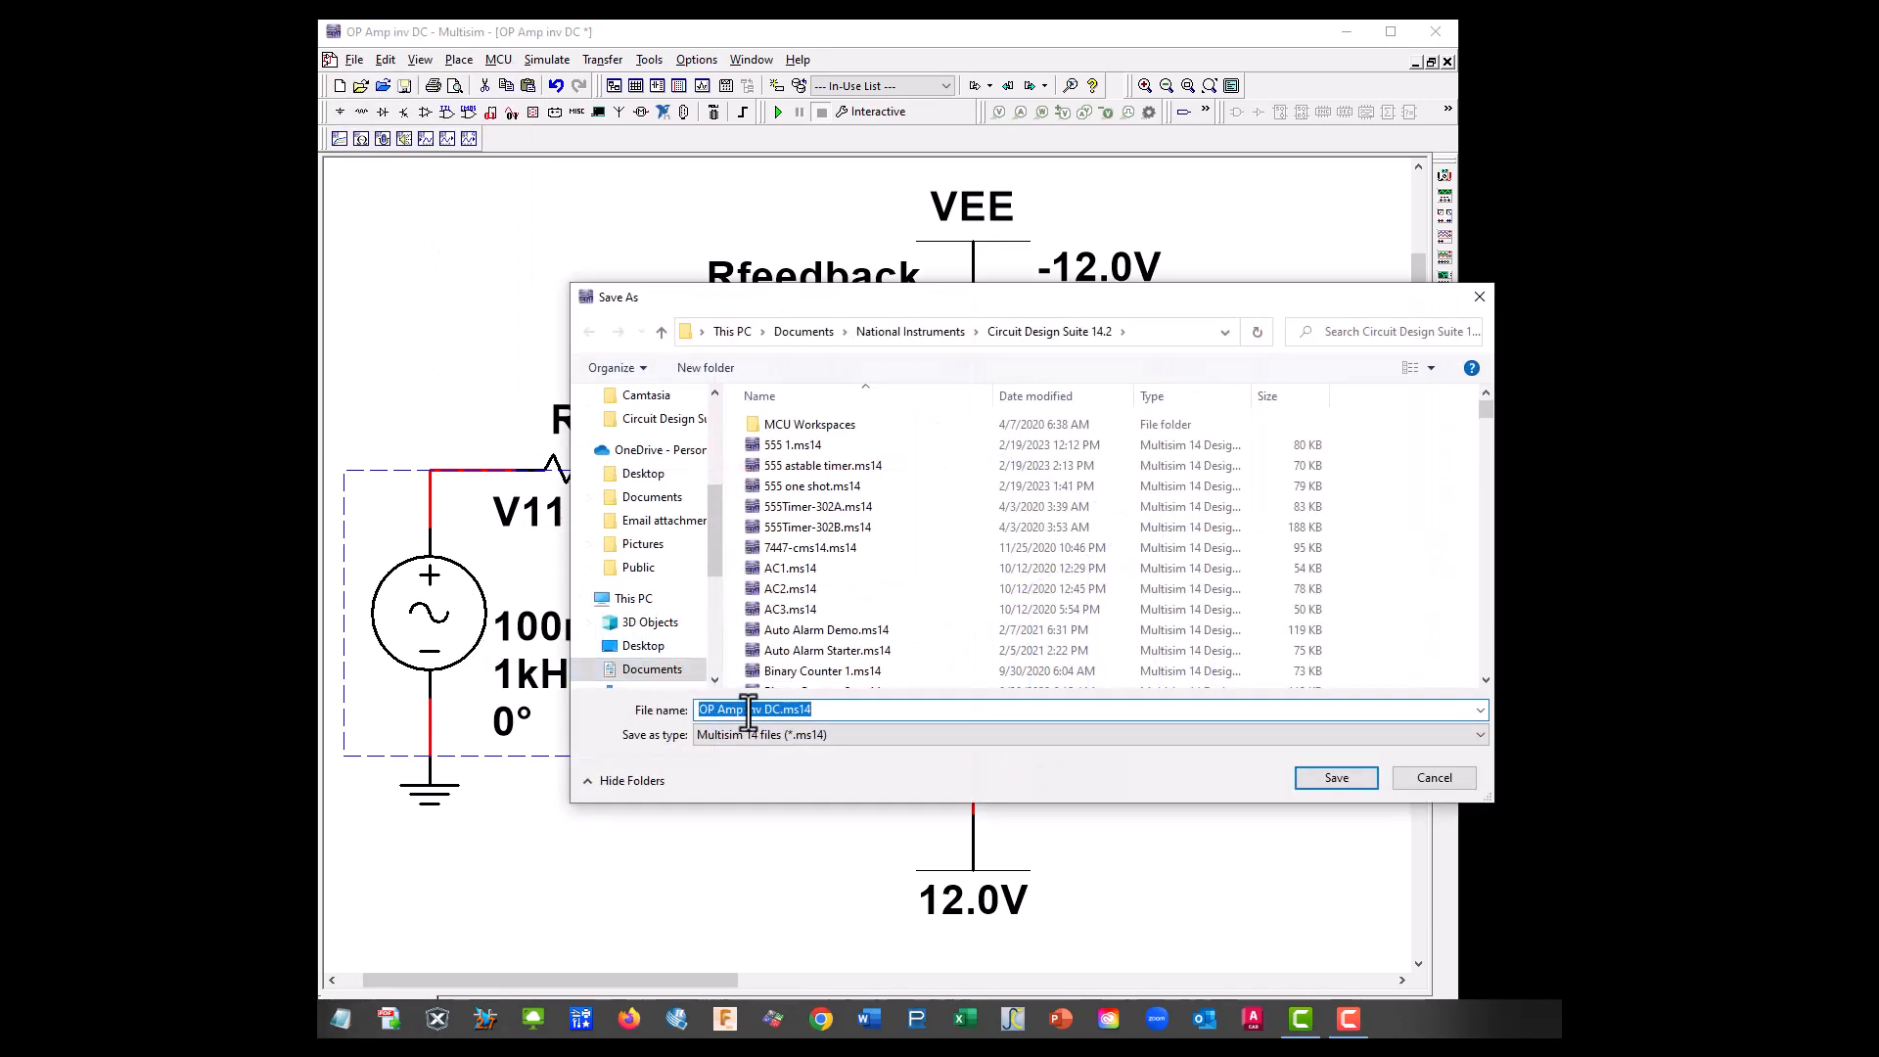
left_click_drag(771, 709, 758, 707)
type("A")
left_click(1313, 784)
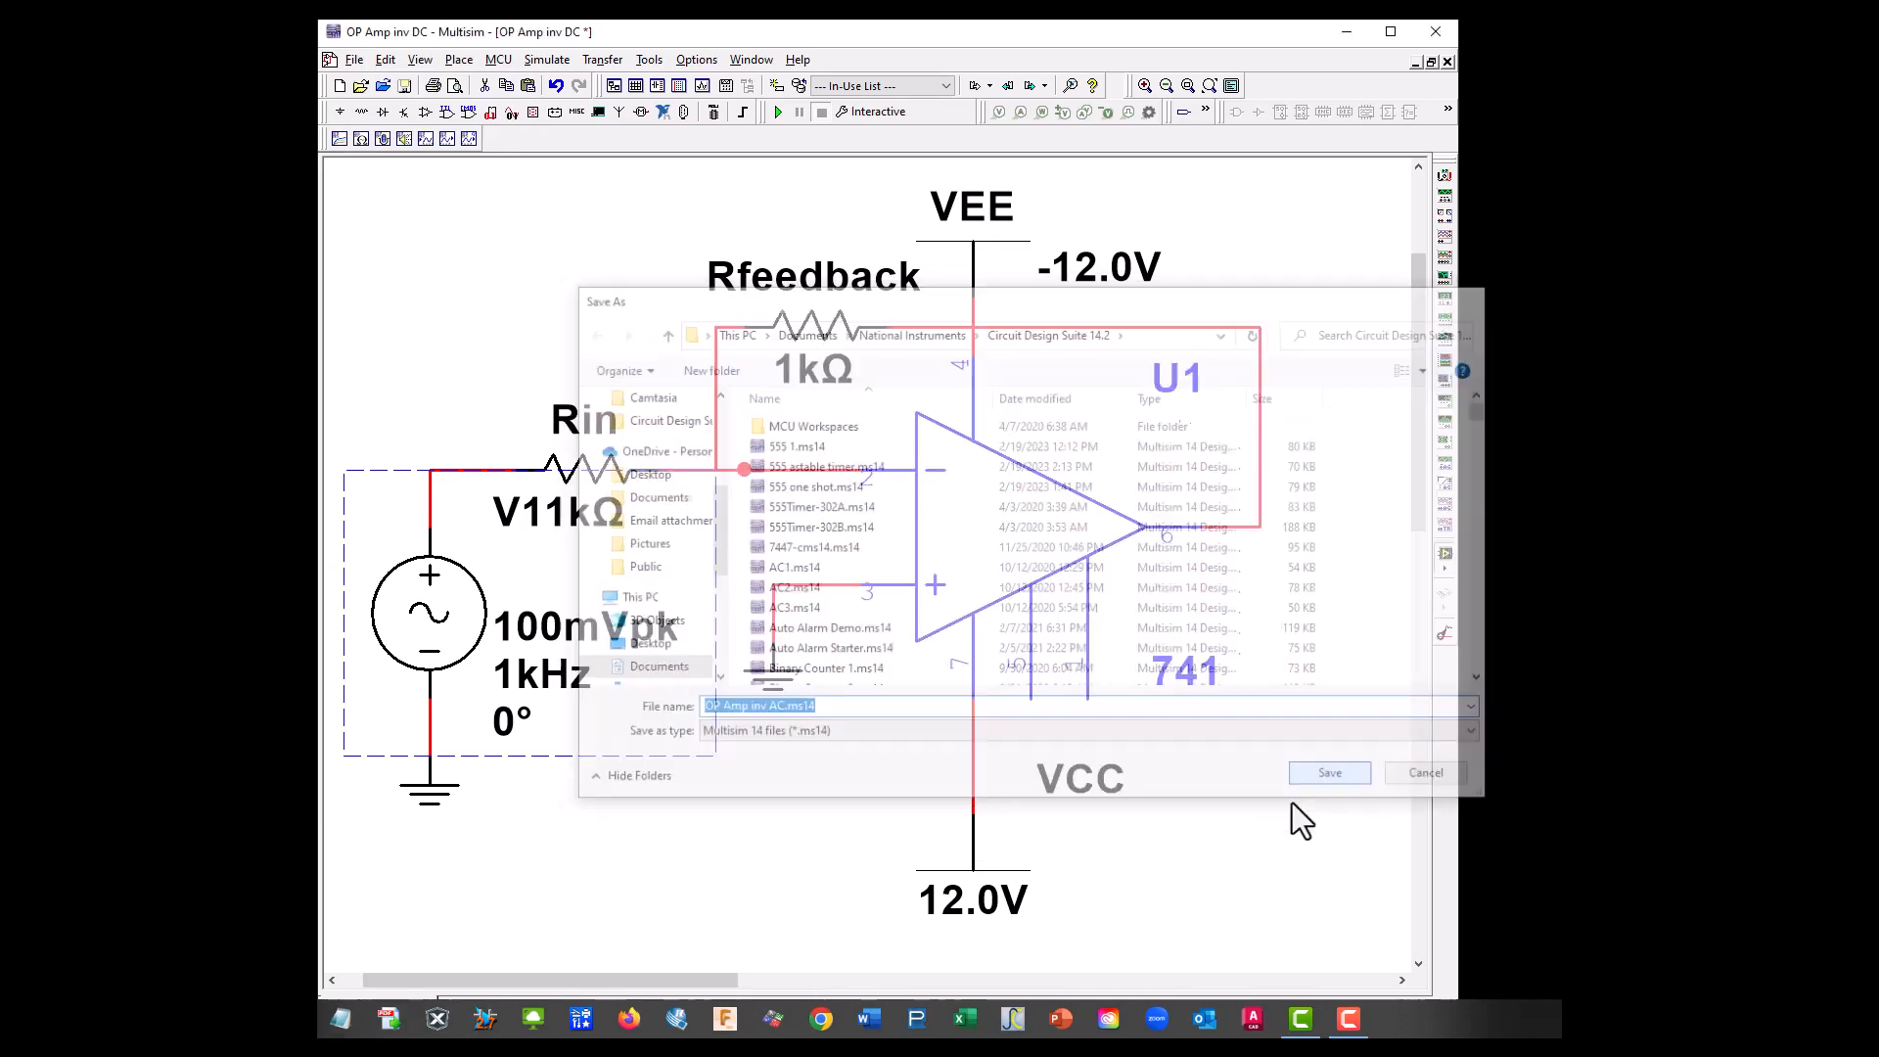
left_click(526, 296)
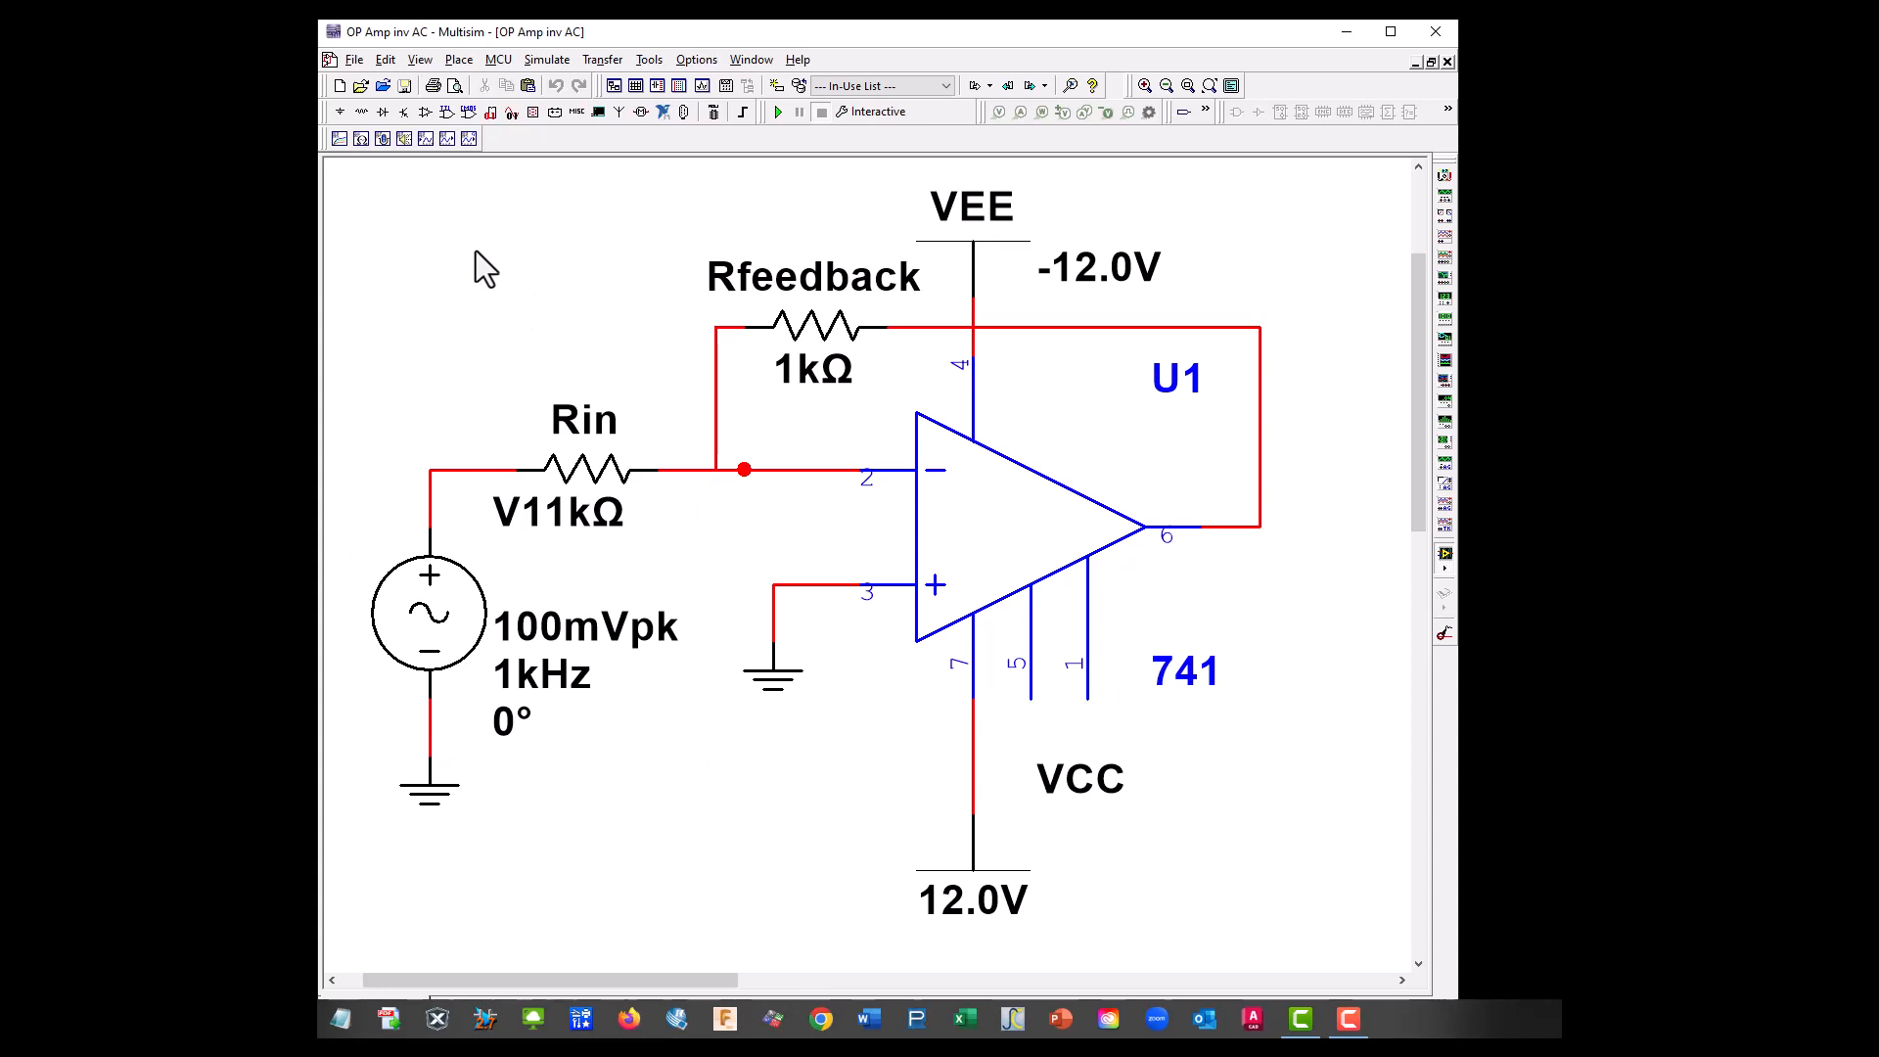
Save another copy of the design as OP Amp no inv AC.ms14.
left_click(354, 60)
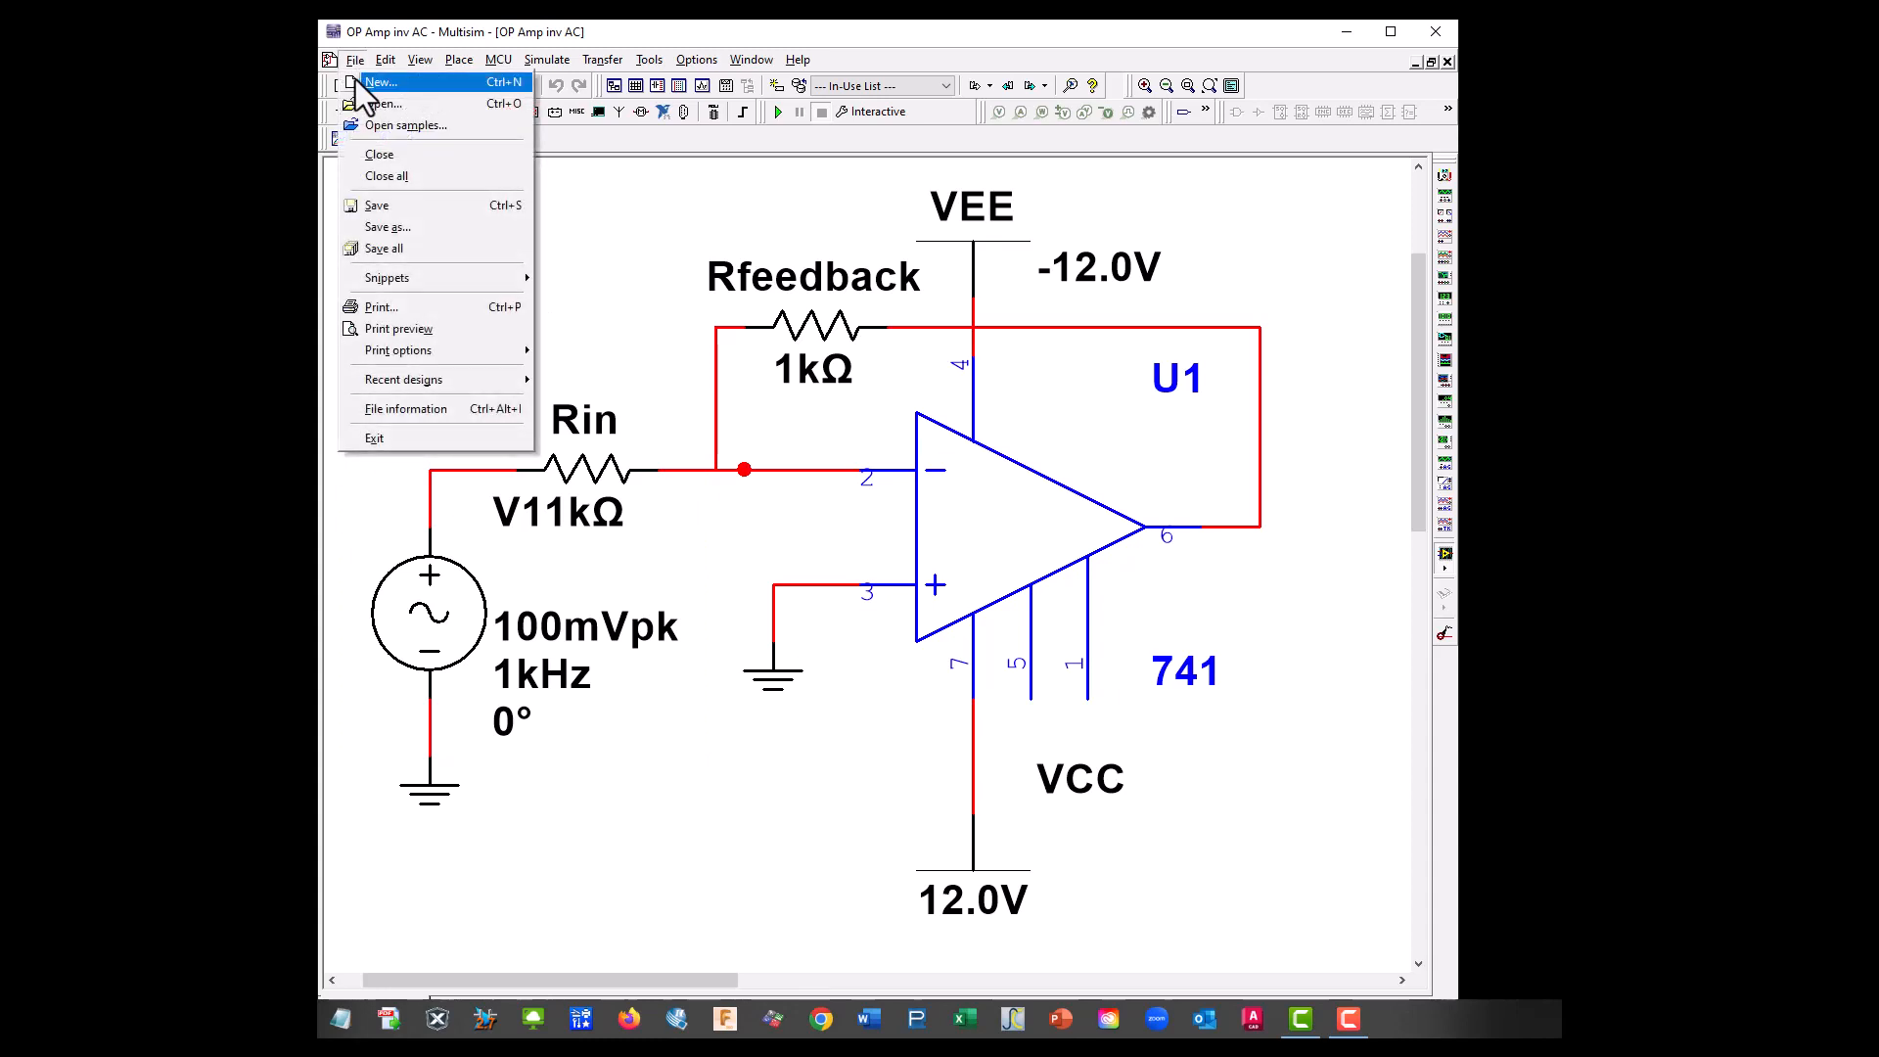
left_click(385, 237)
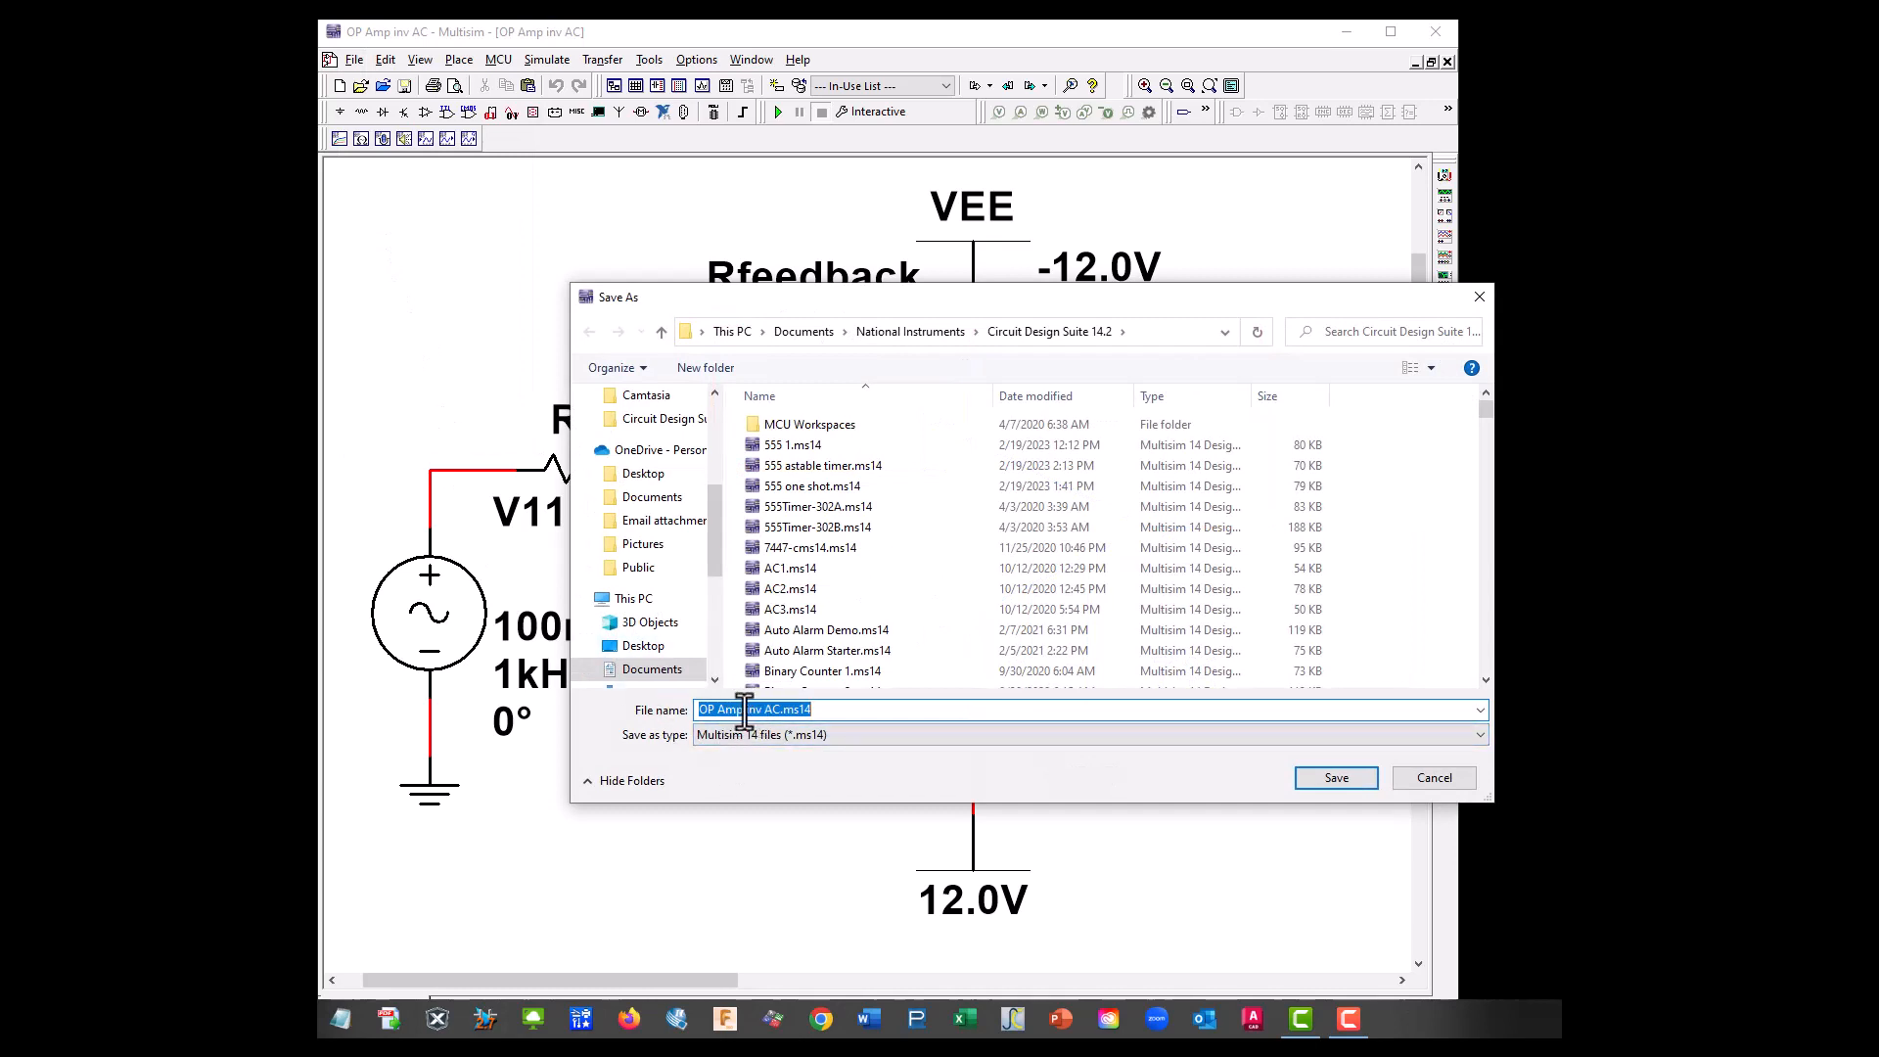
left_click(745, 711)
type("n")
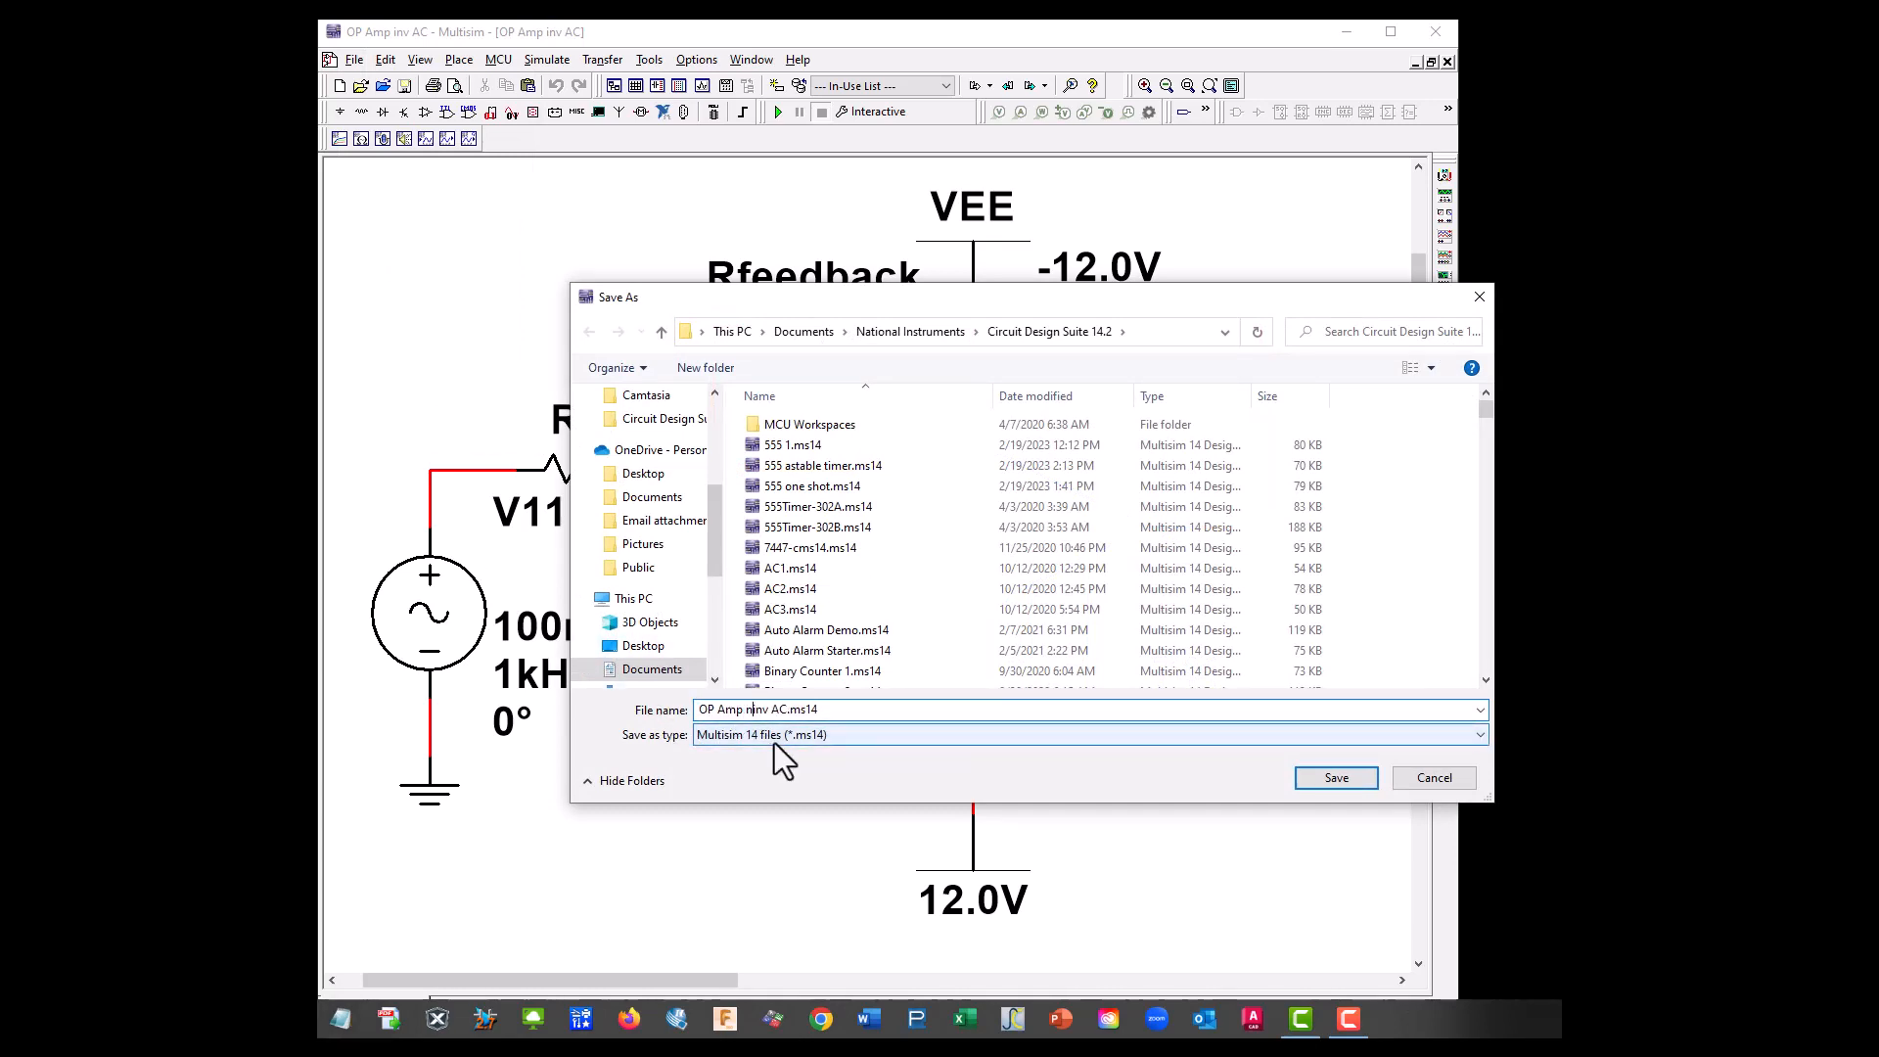
type("o")
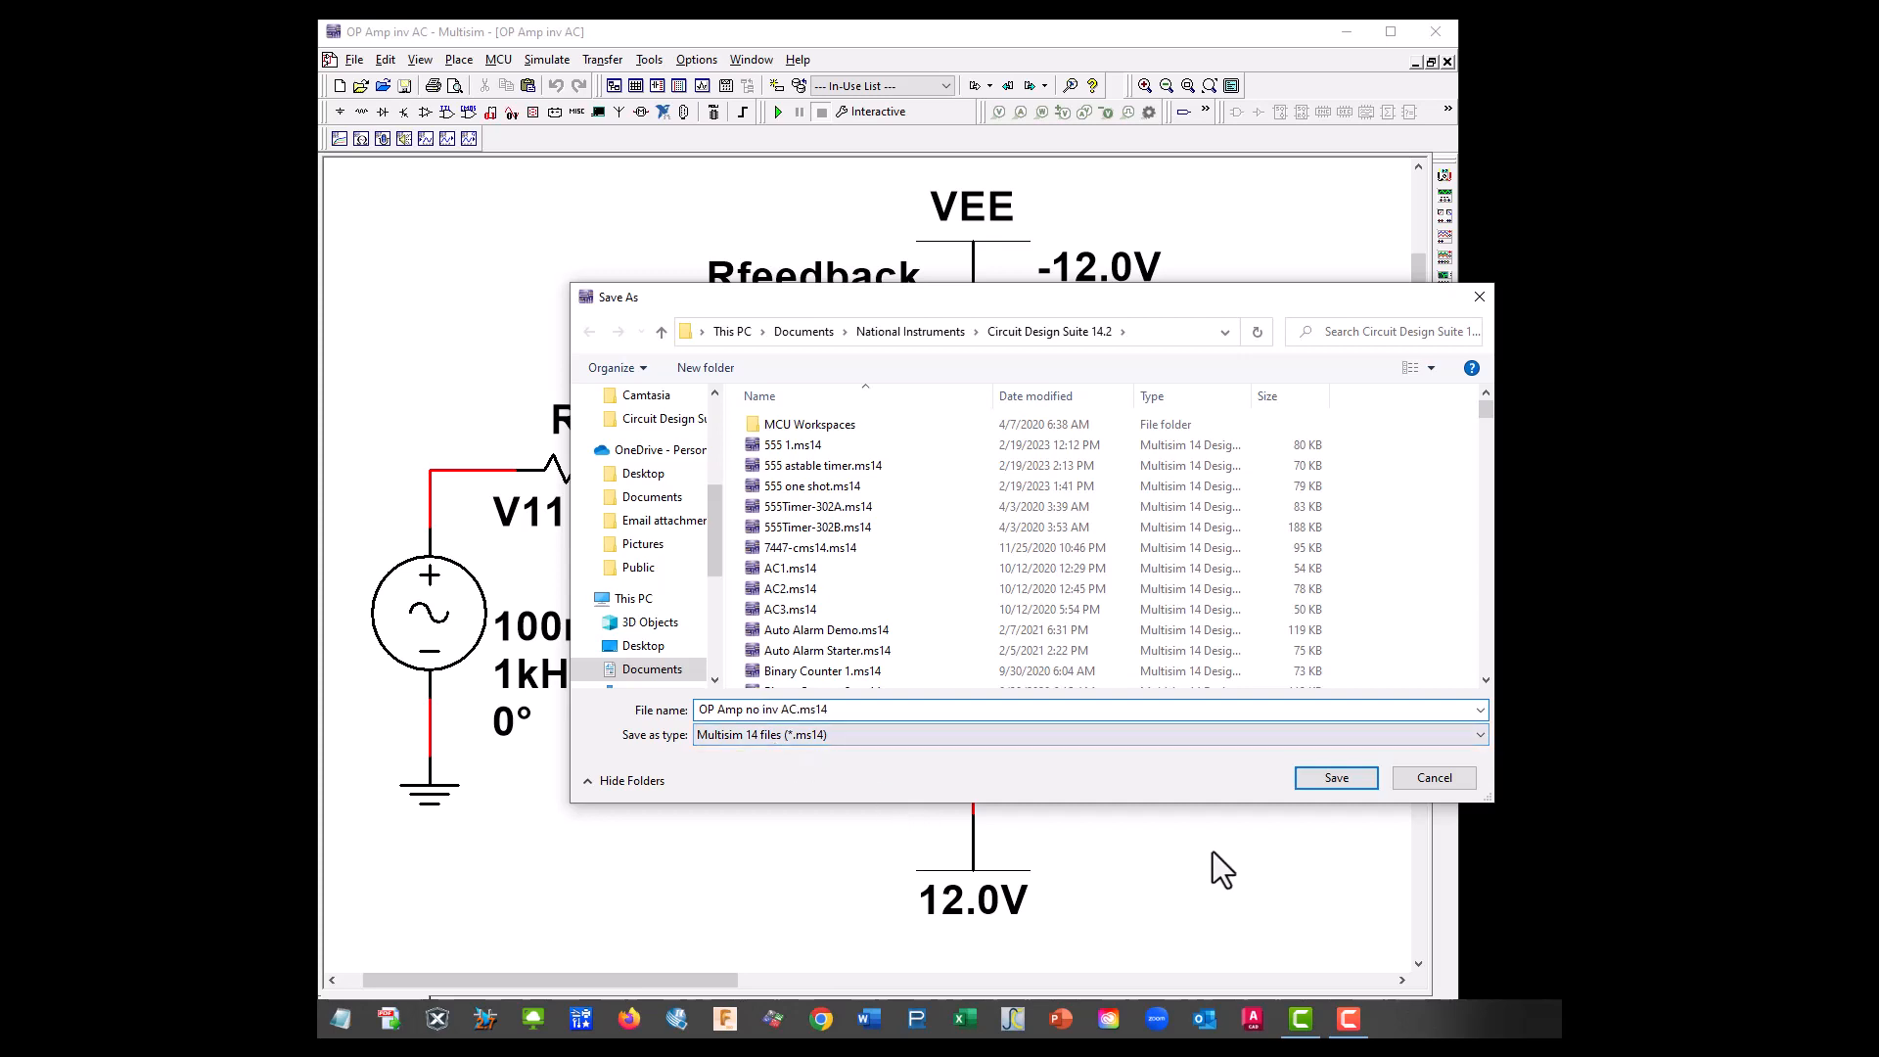
left_click(1347, 779)
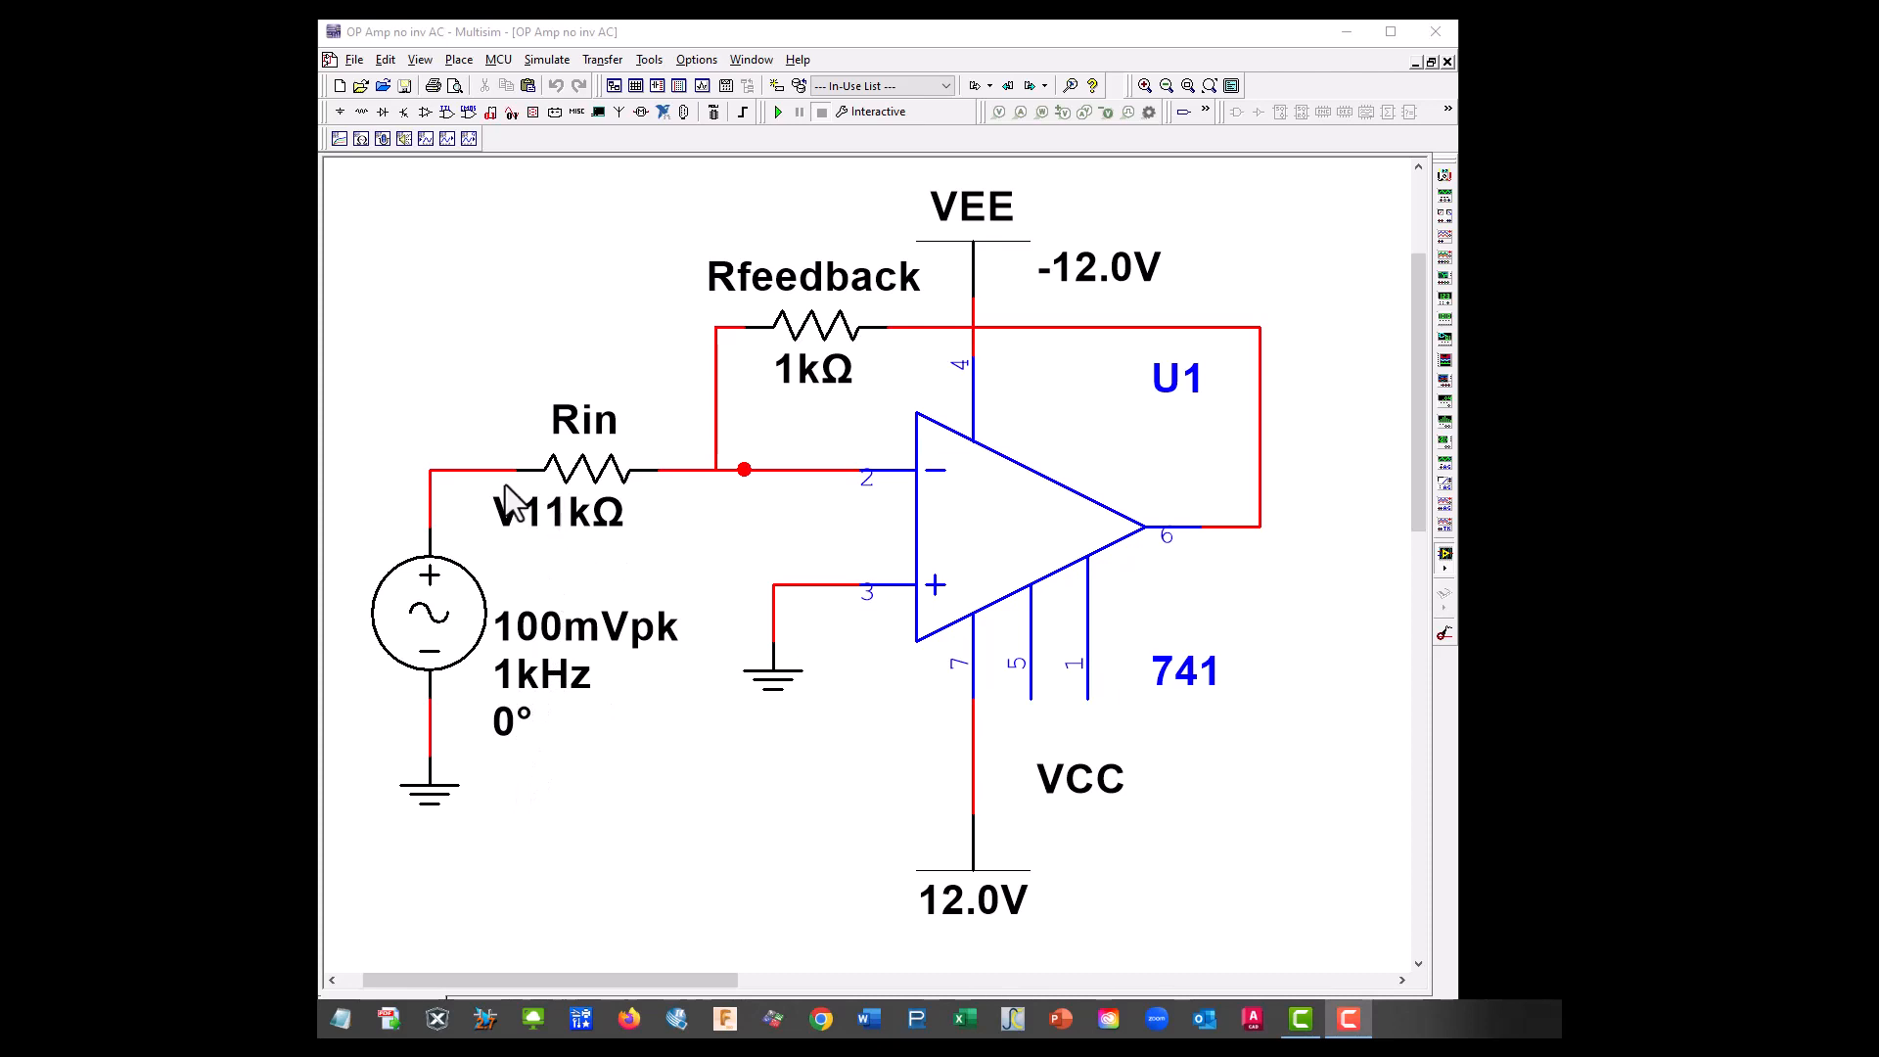
Delete the wire between the AC source and Rin and the wire grounding op amp pin 3.
left_click(471, 472)
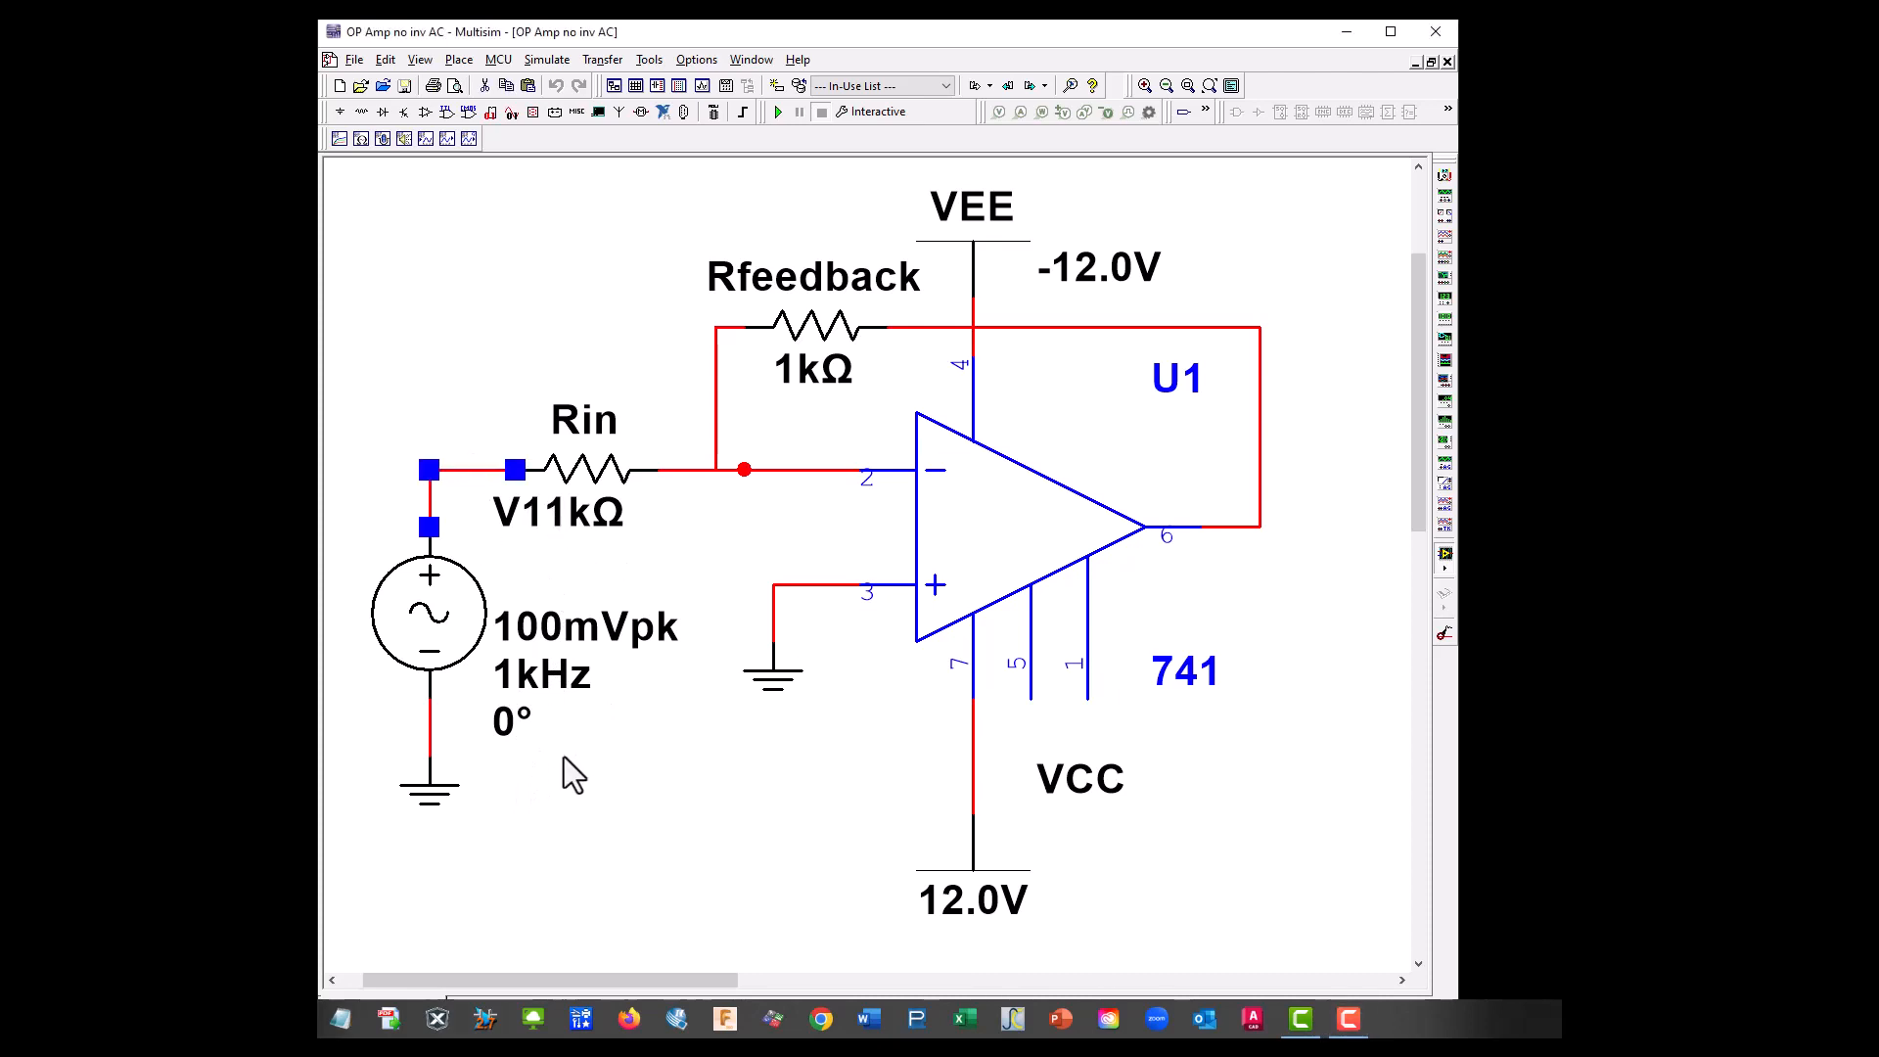
key("Delete")
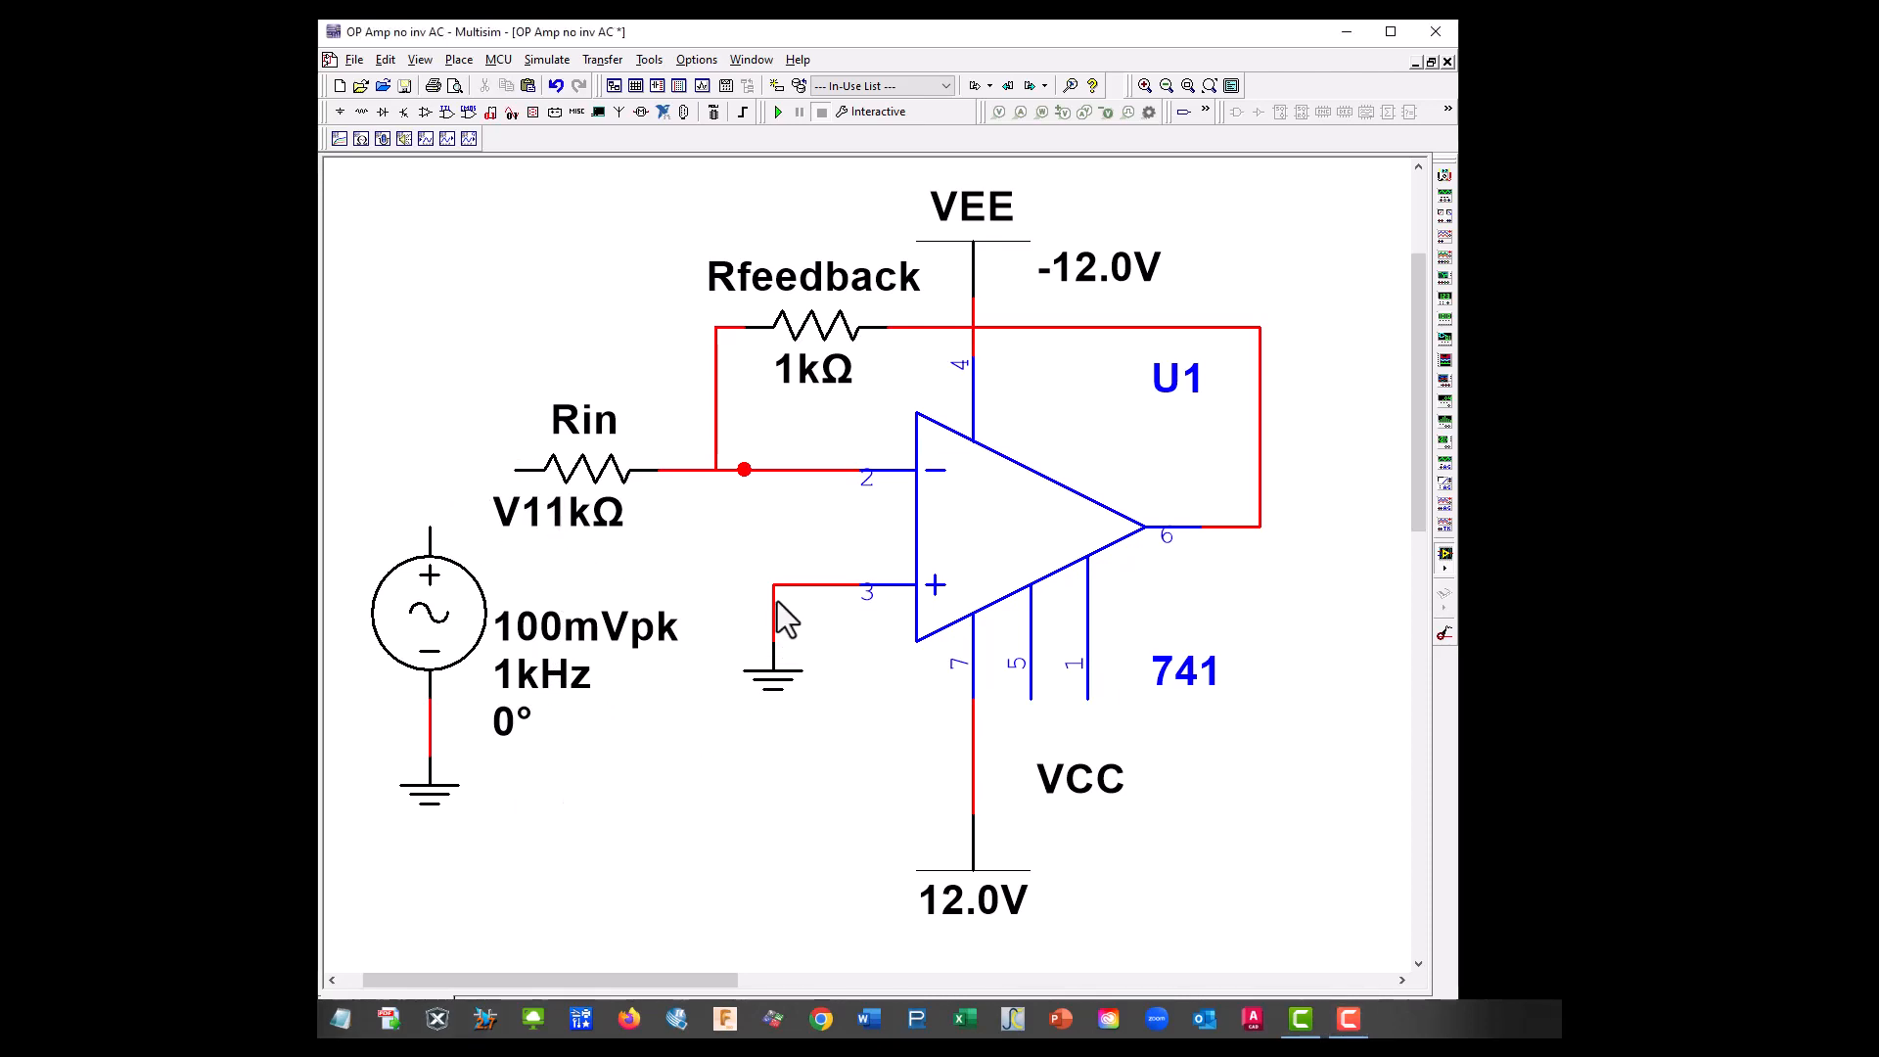
left_click(773, 586)
key("Escape")
left_click(826, 586)
key("Delete")
Move the freed ground beside Rin's open end, and shift the AC source with its own ground lower, clear of Rin's value.
left_click_drag(780, 689, 405, 420)
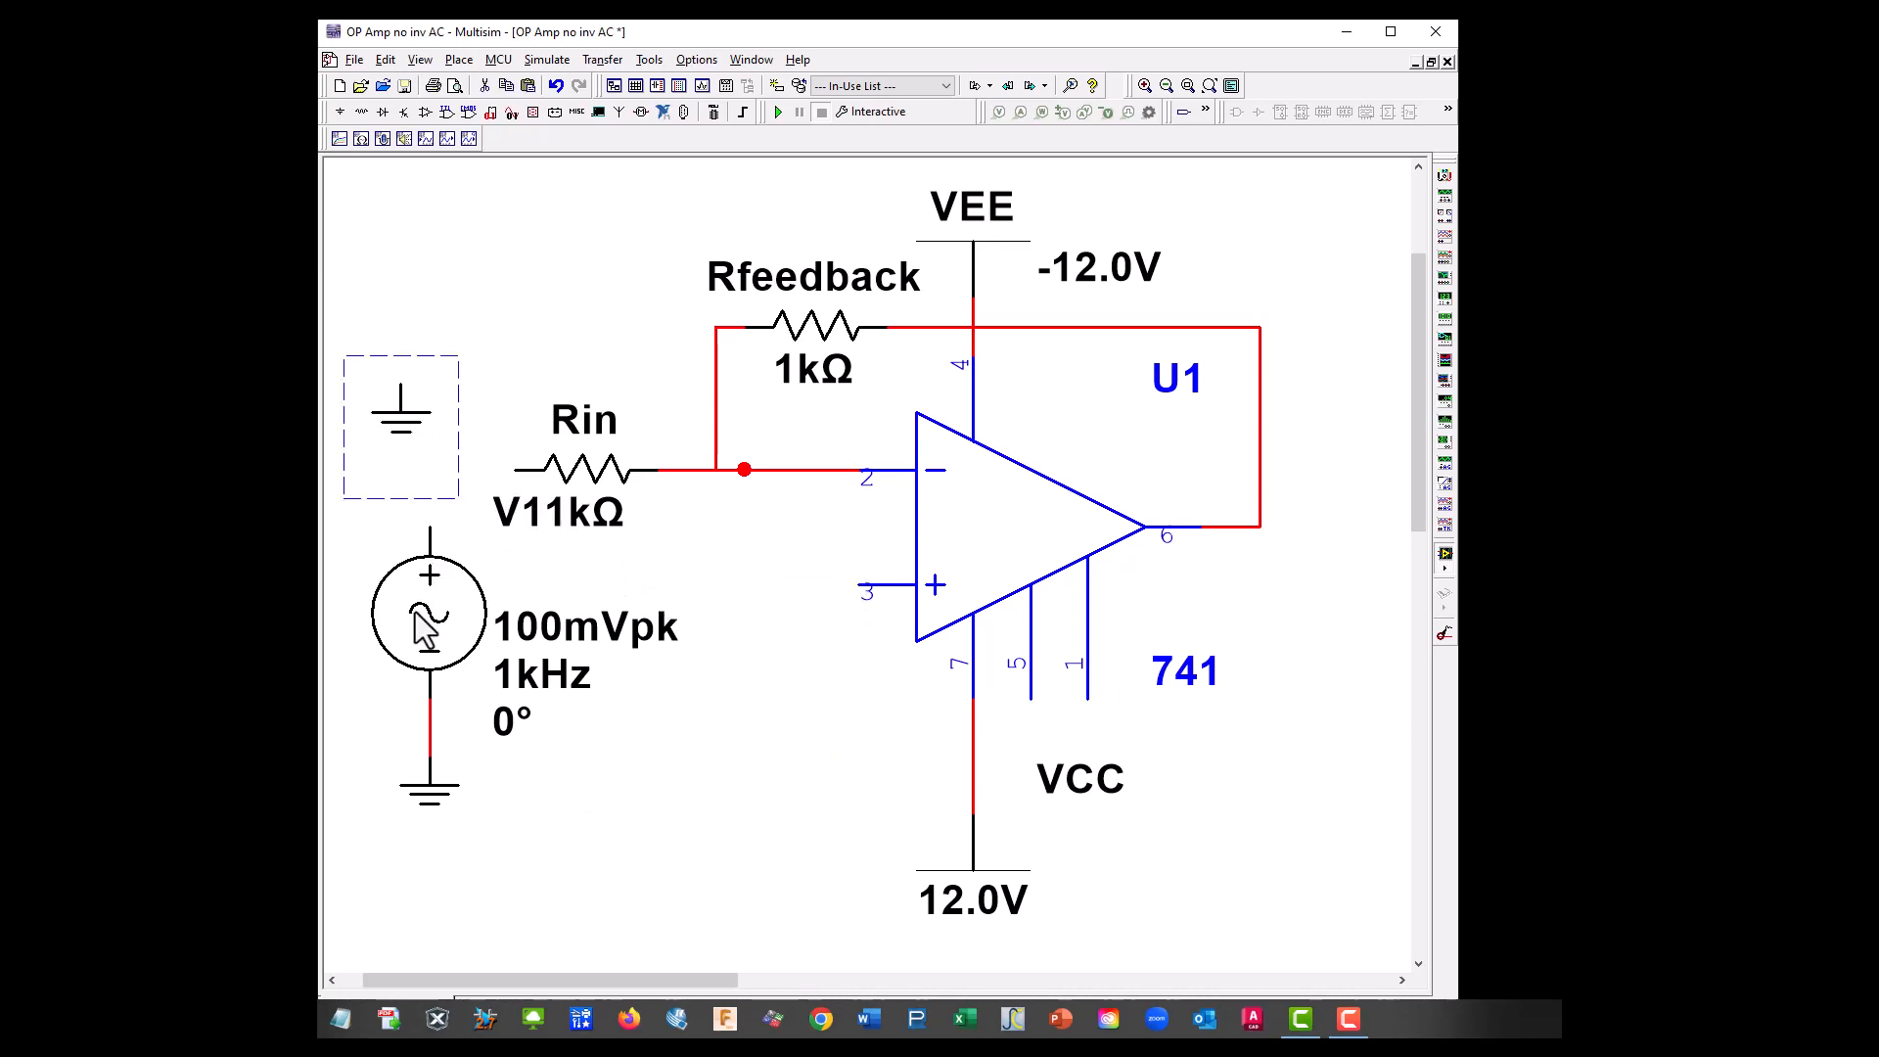
left_click_drag(345, 525, 534, 830)
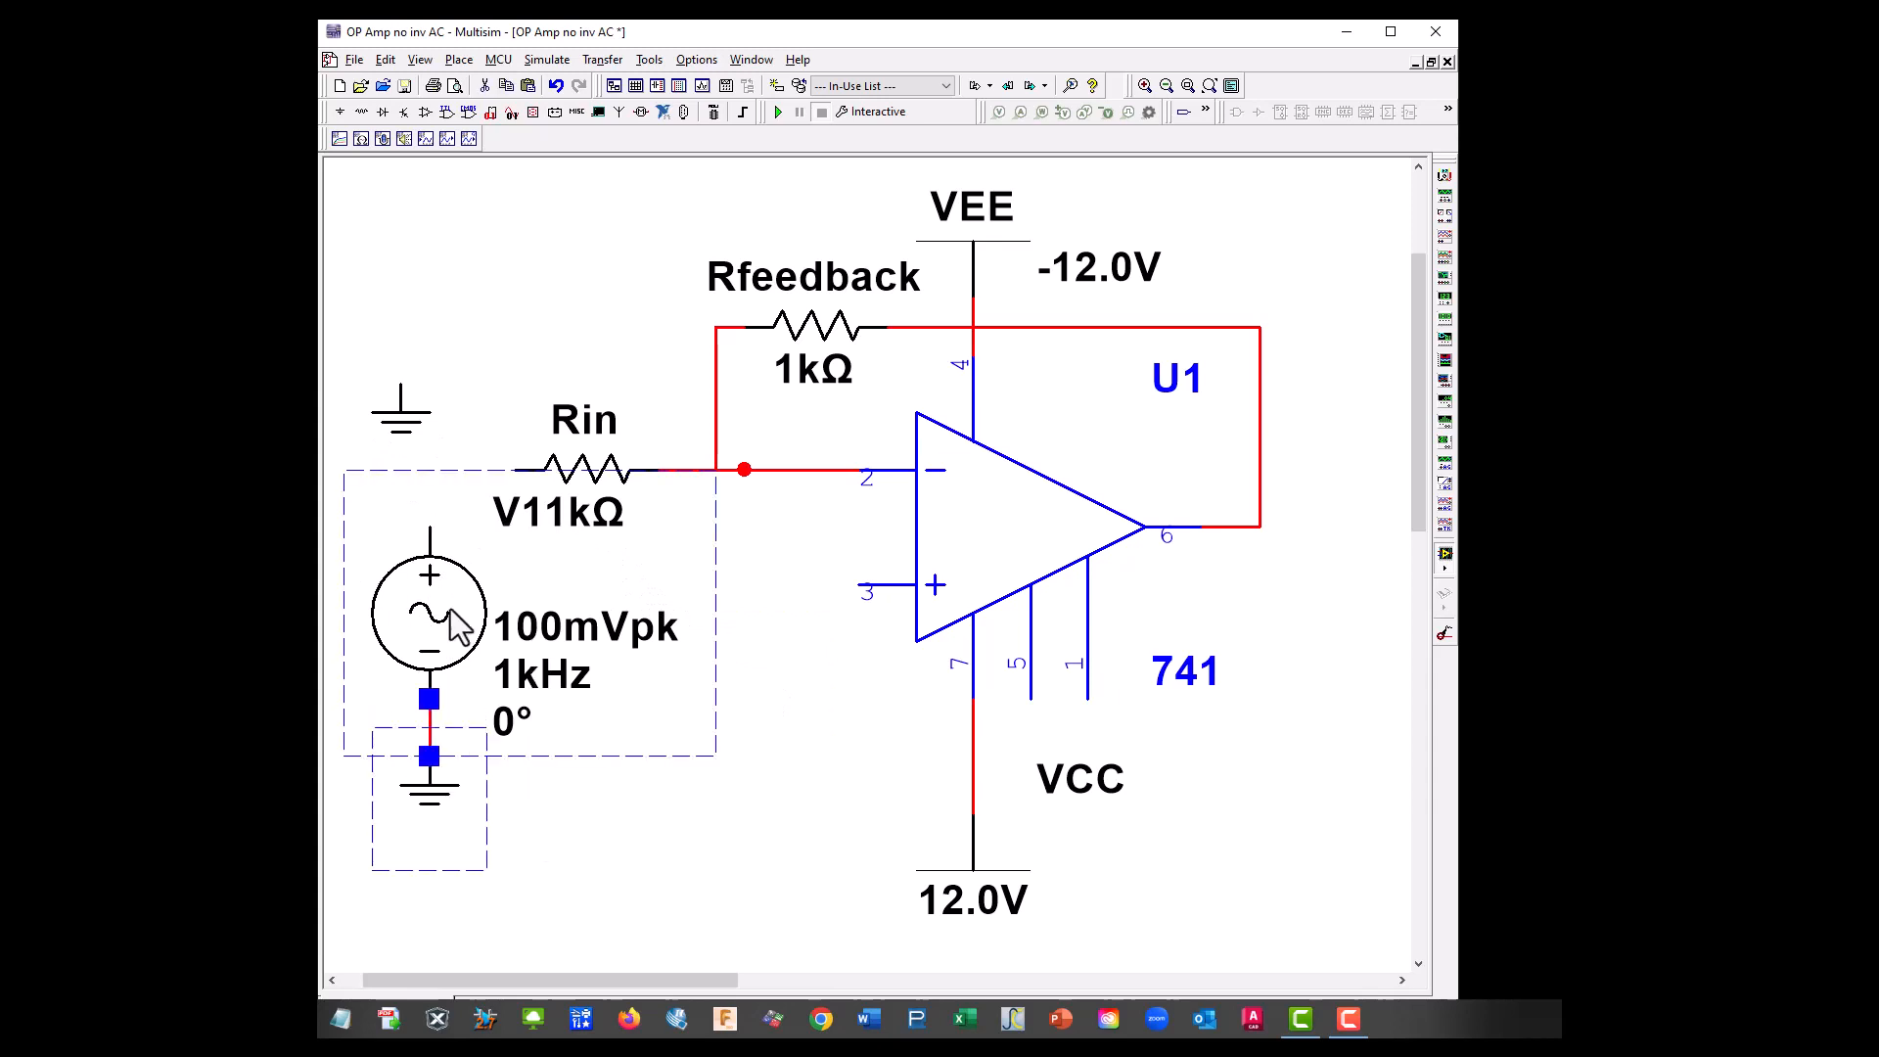
left_click_drag(452, 622, 453, 736)
left_click(534, 679)
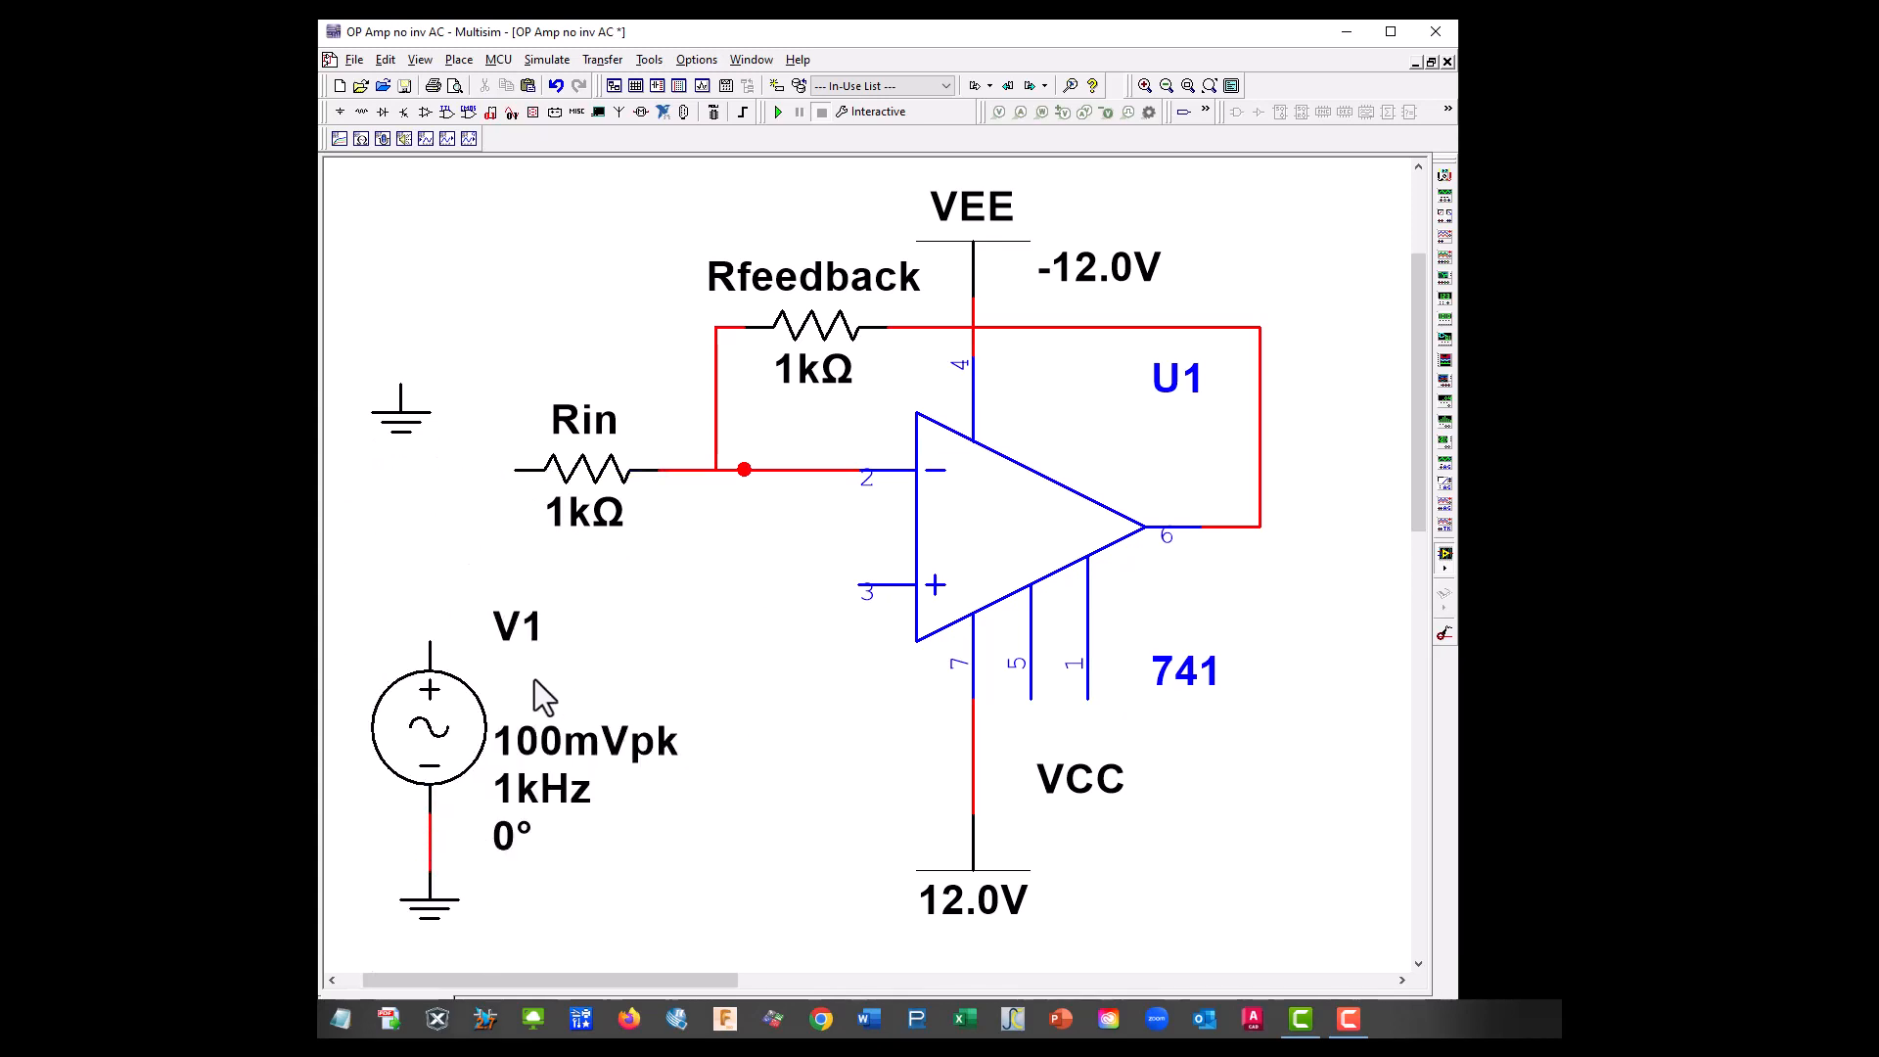
Wire the AC source's positive terminal to the op amp's non-inverting input, pin 3.
left_click(430, 638)
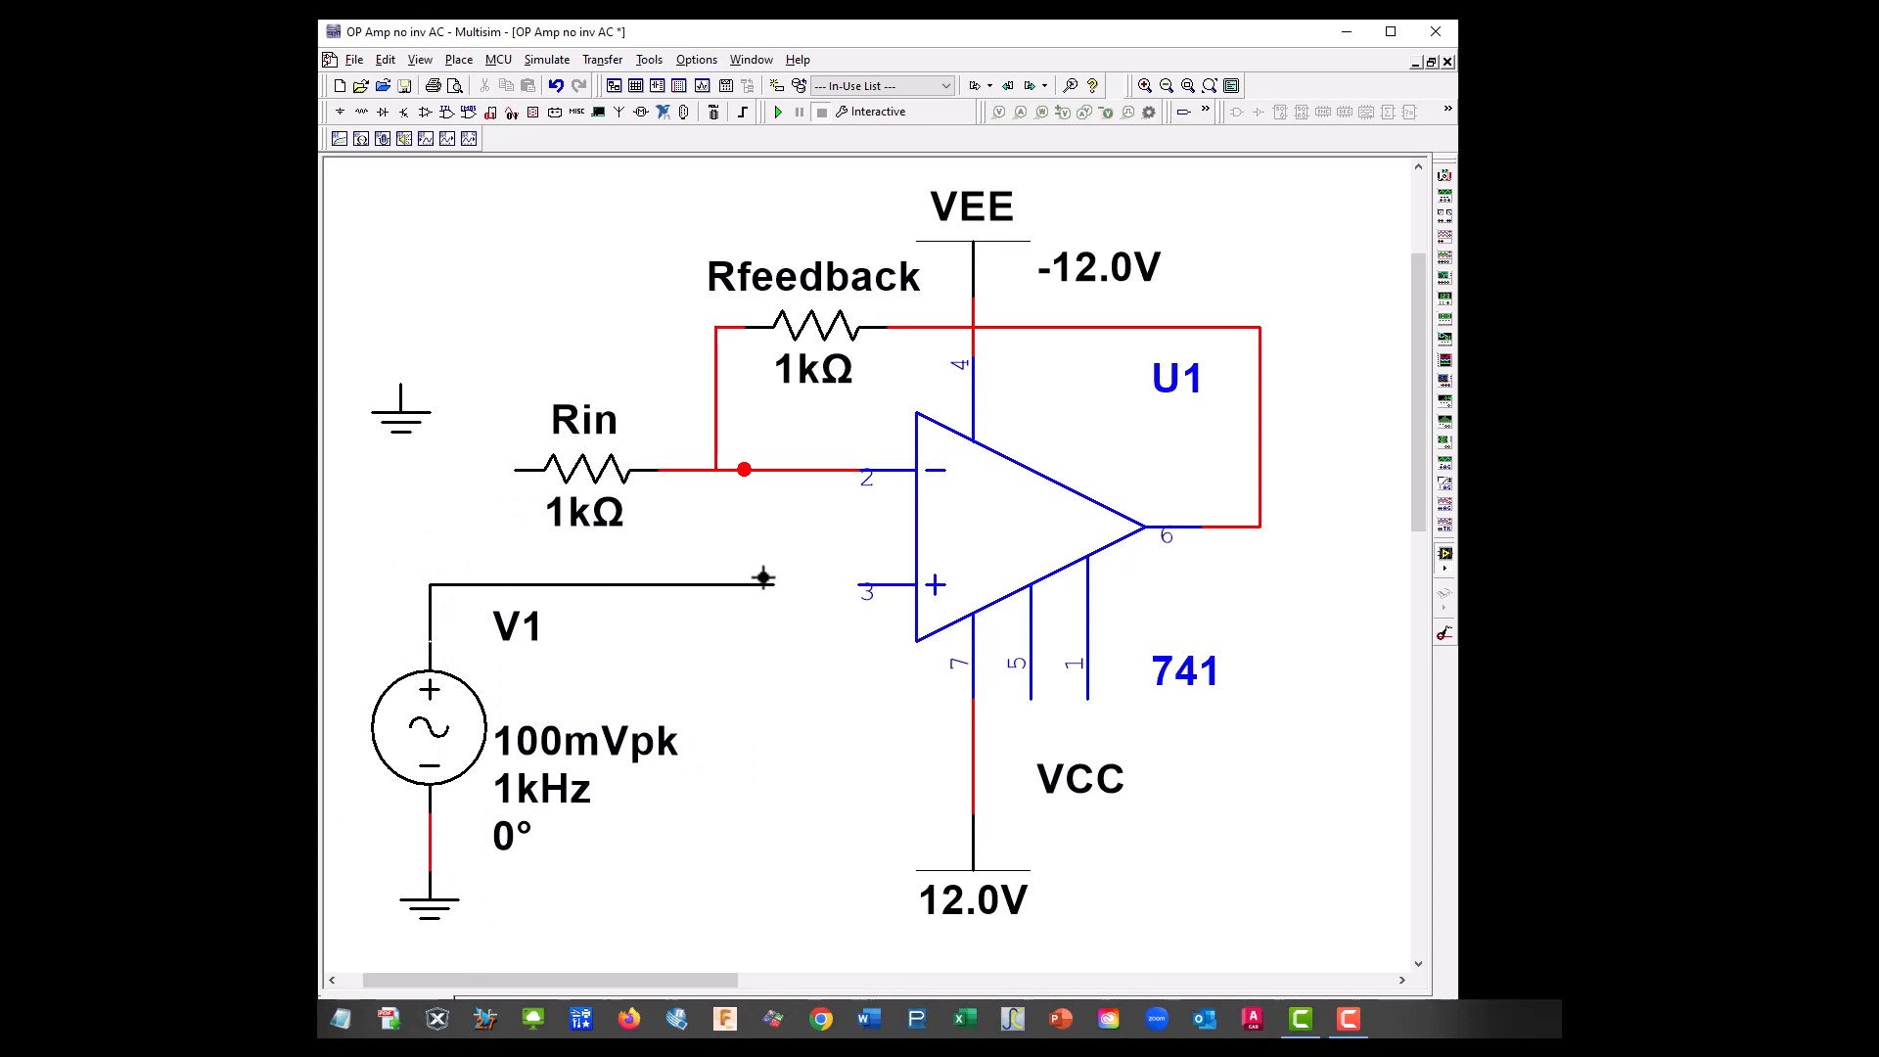
left_click(863, 585)
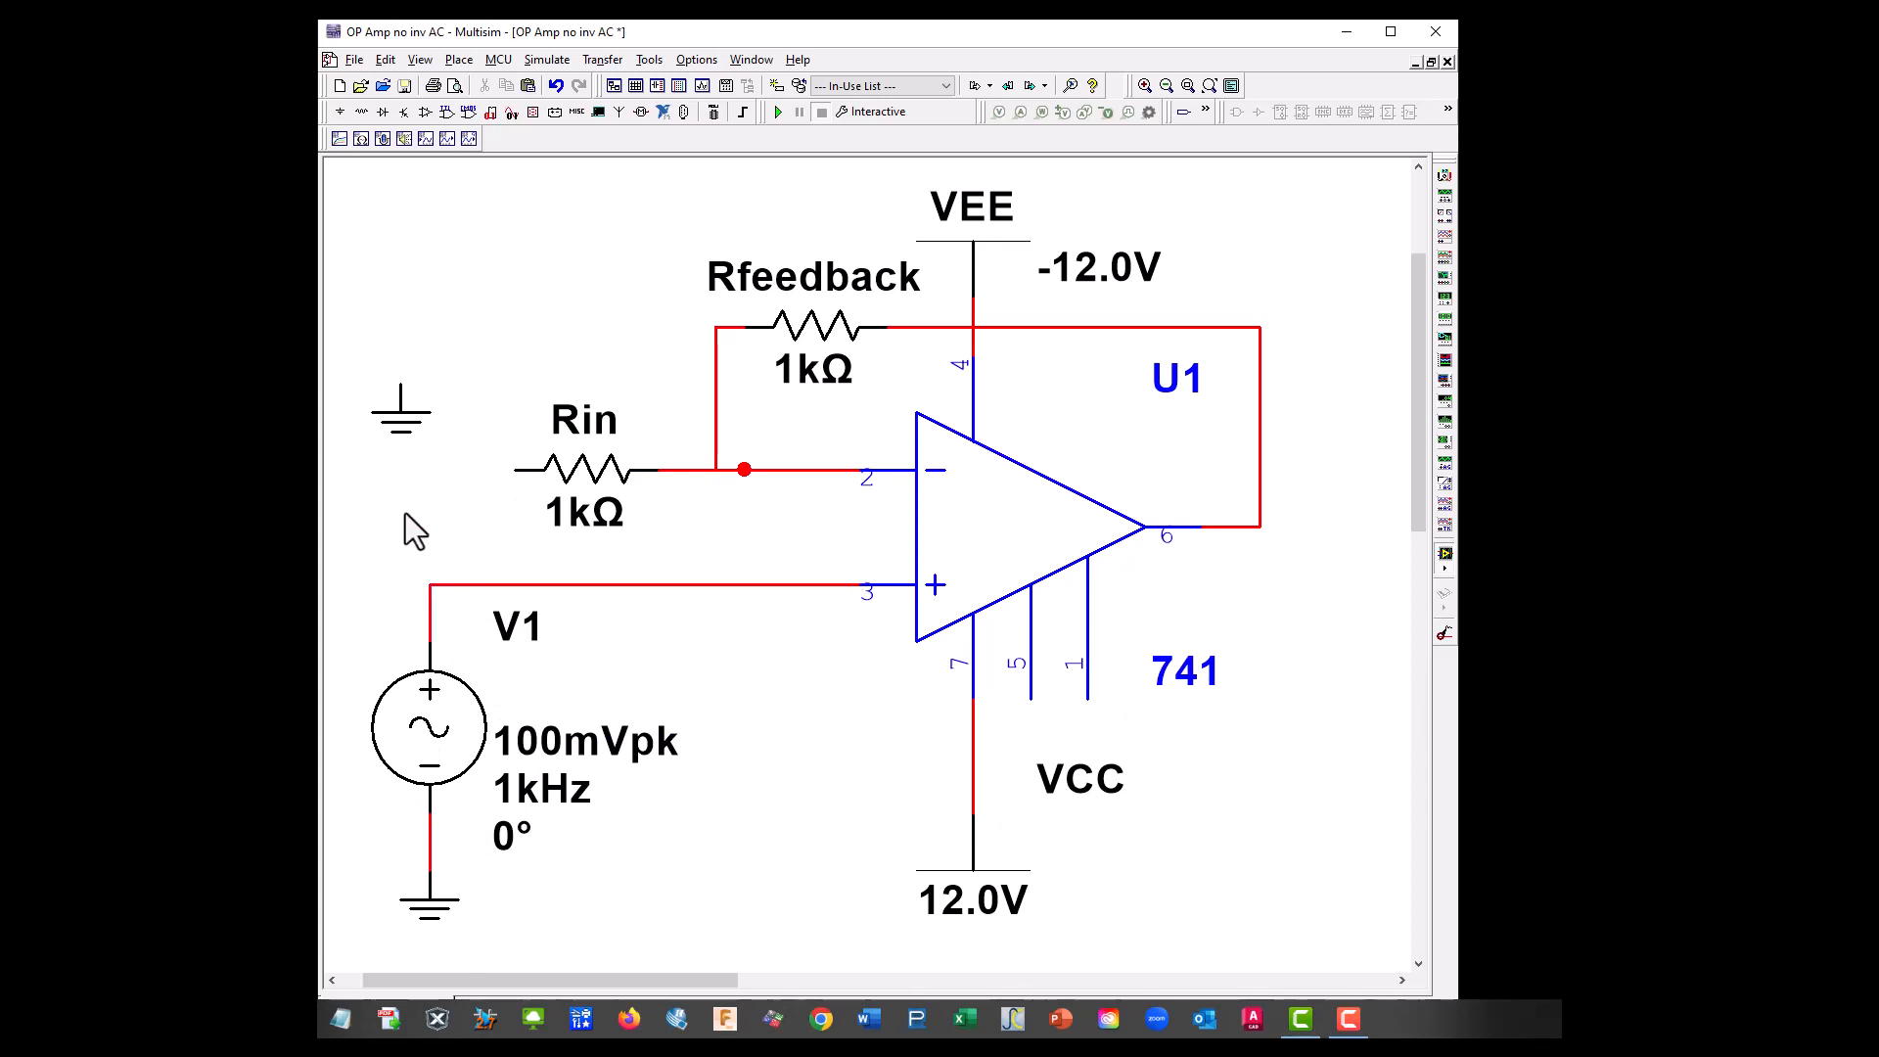
Move the loose ground to just below and beside Rin's open end and wire it to Rin.
left_click_drag(393, 425, 365, 535)
left_click(372, 499)
left_click(516, 471)
left_click(354, 59)
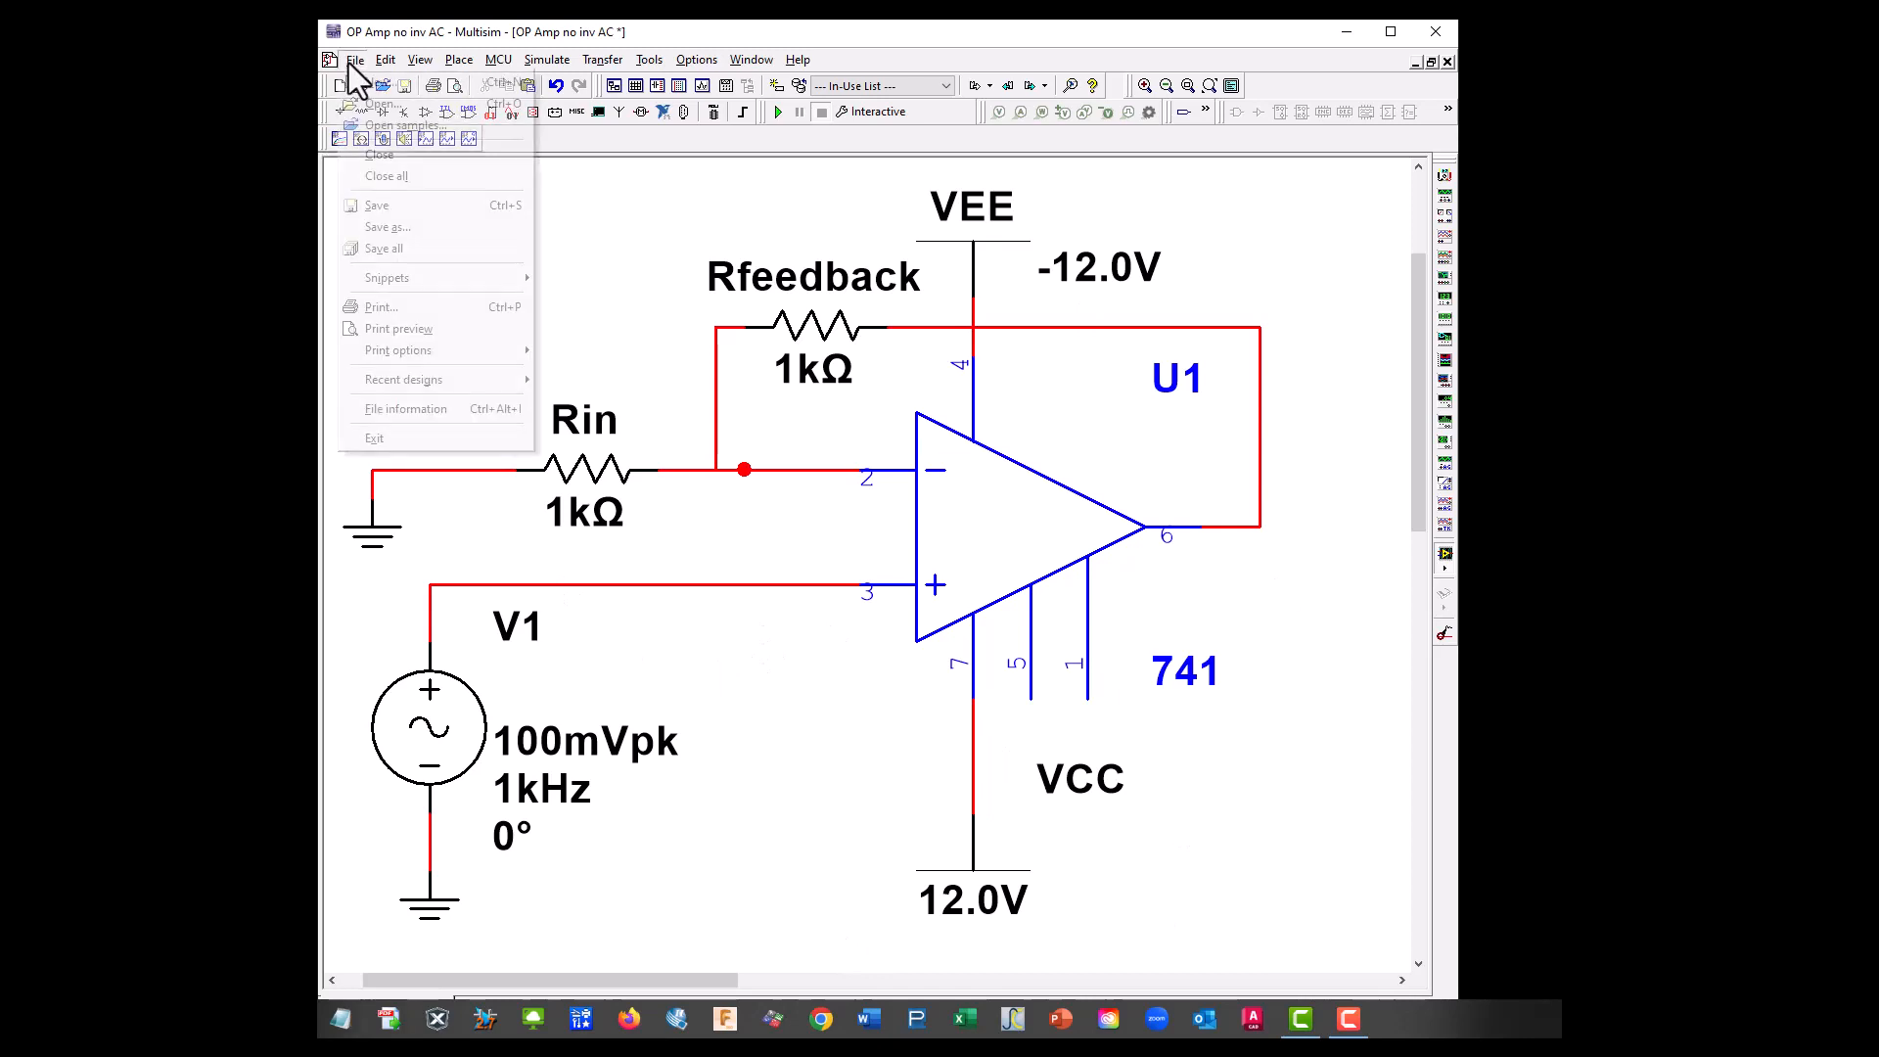
left_click(391, 227)
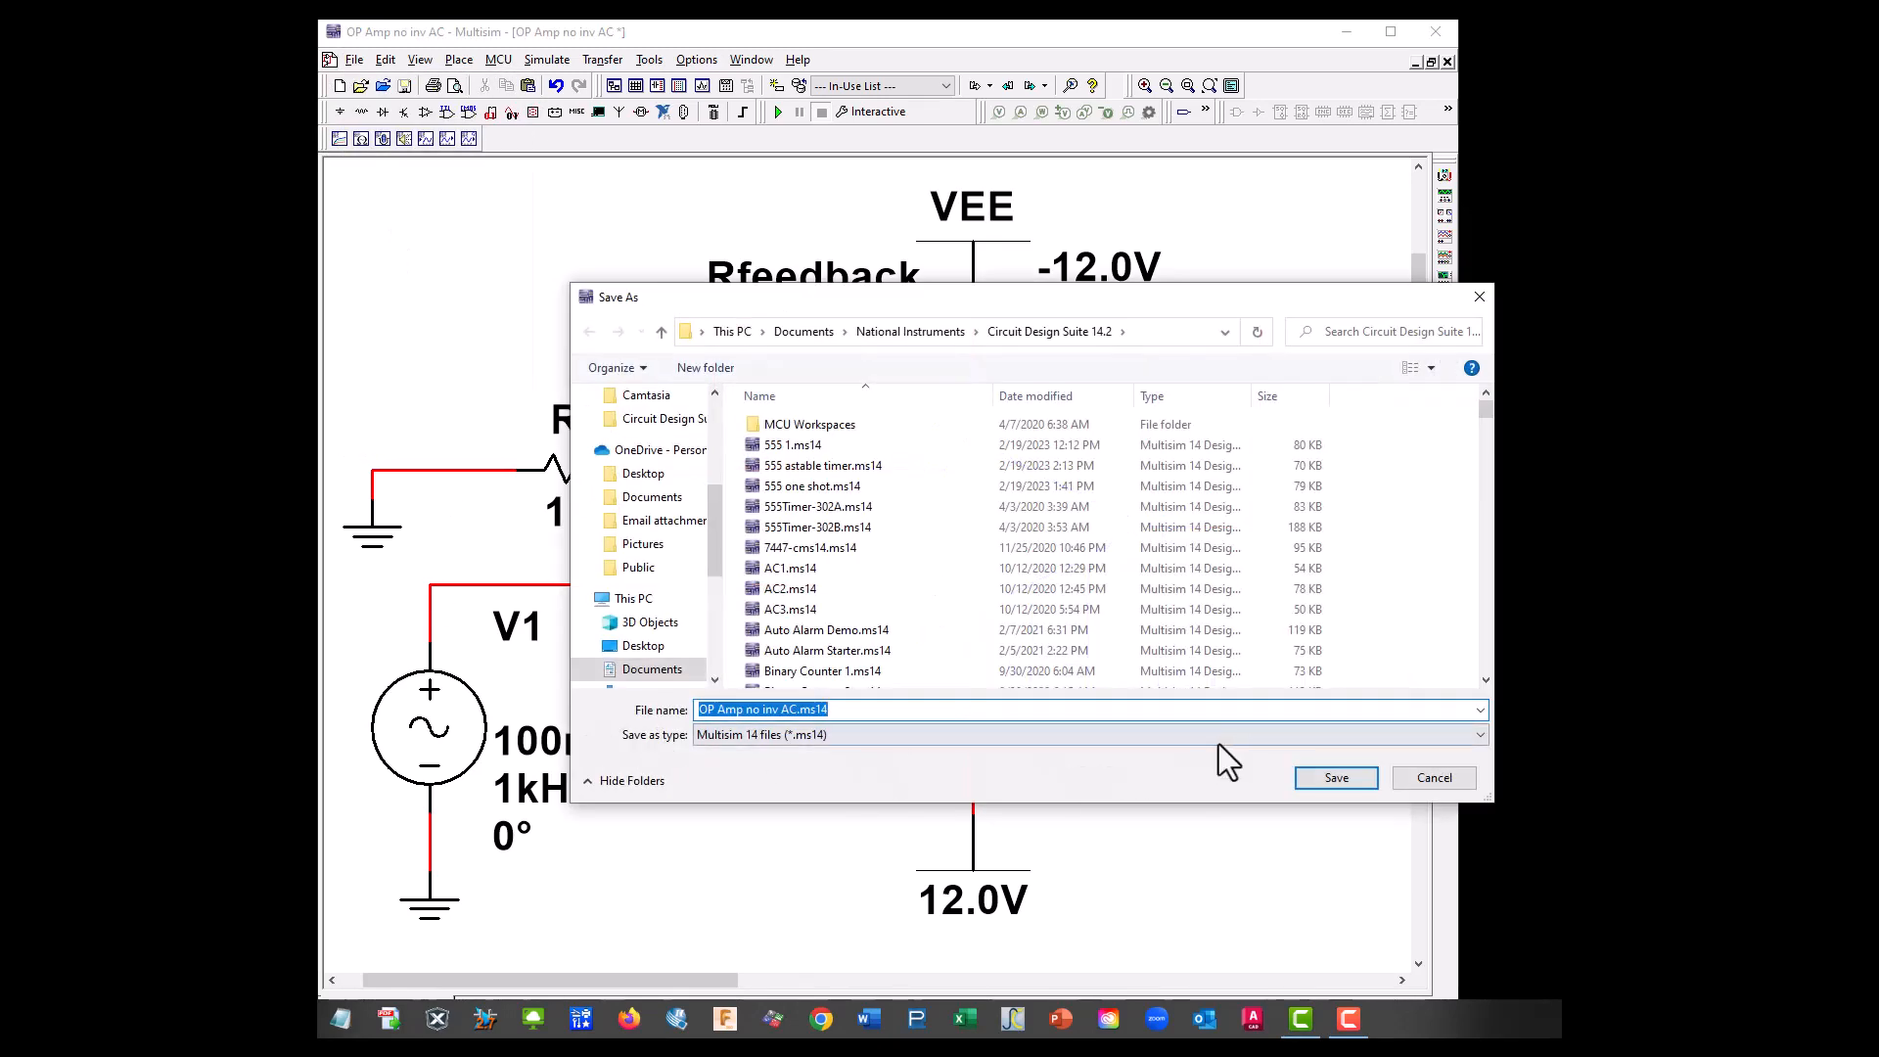
left_click(1339, 777)
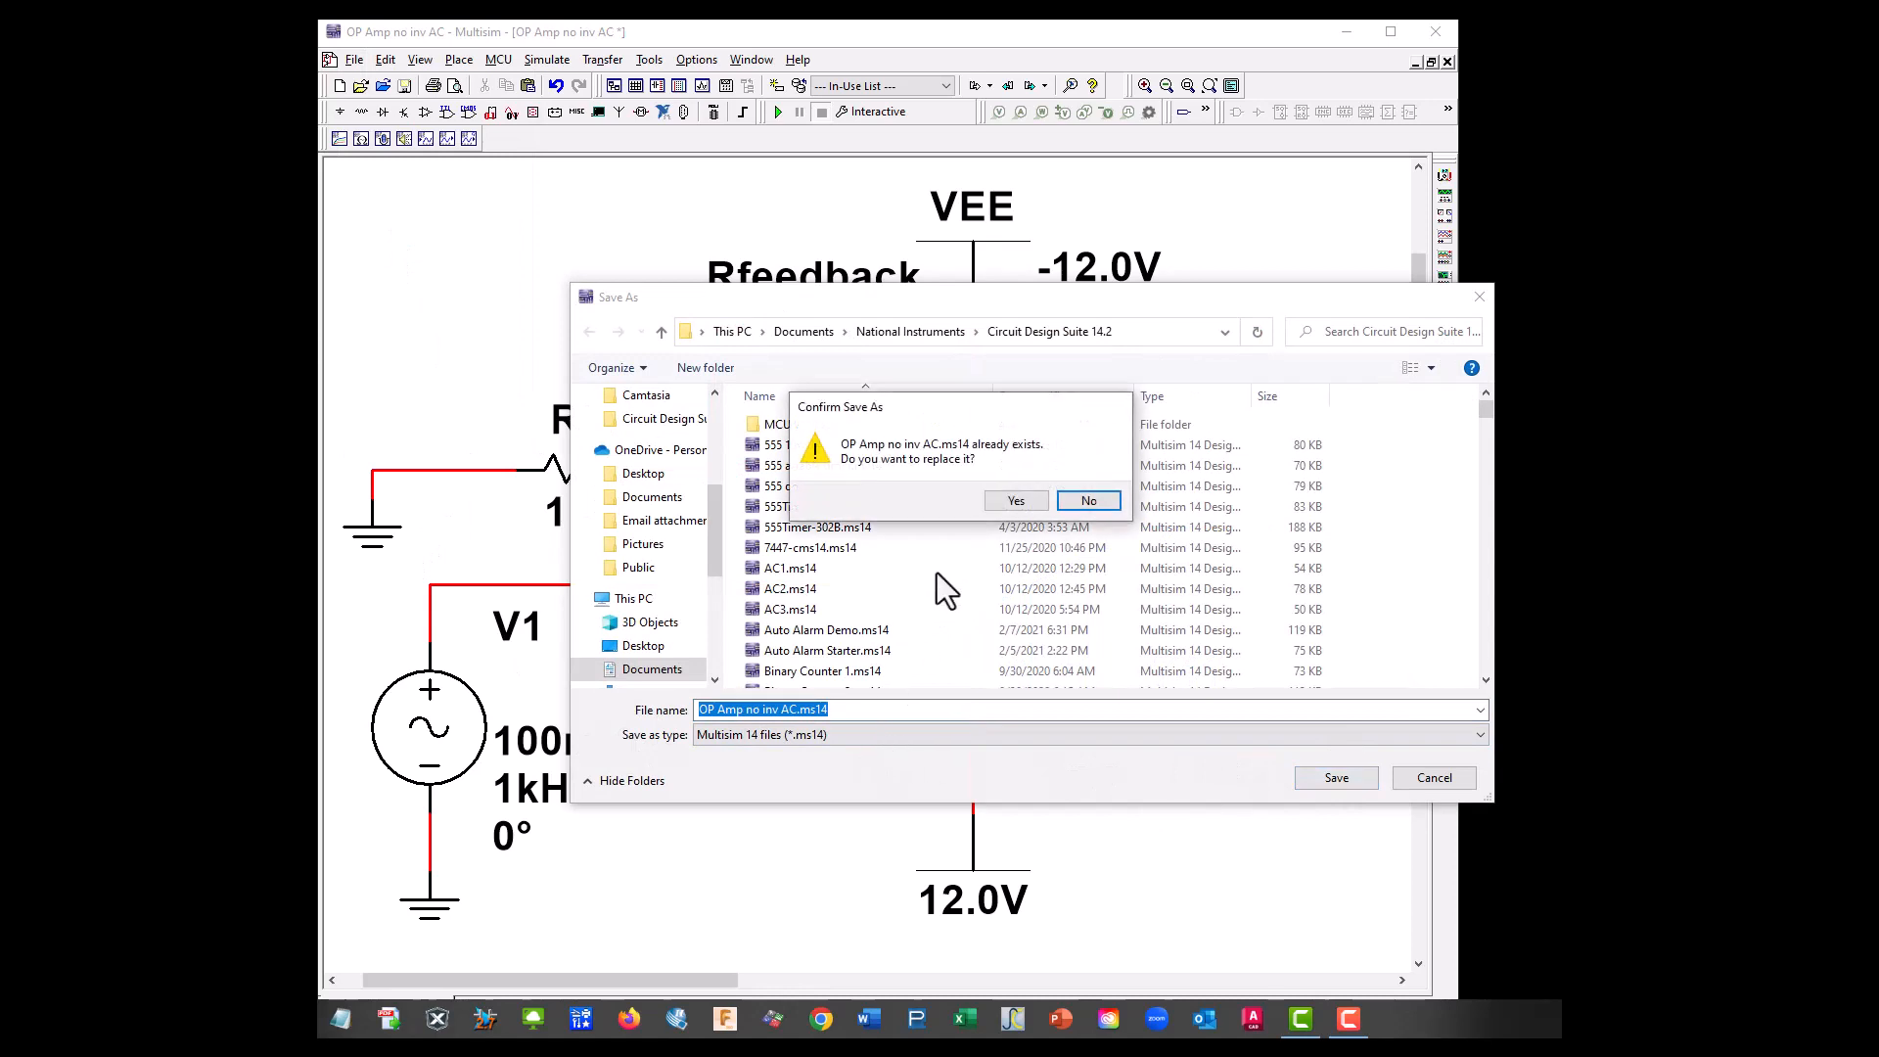
left_click(1084, 502)
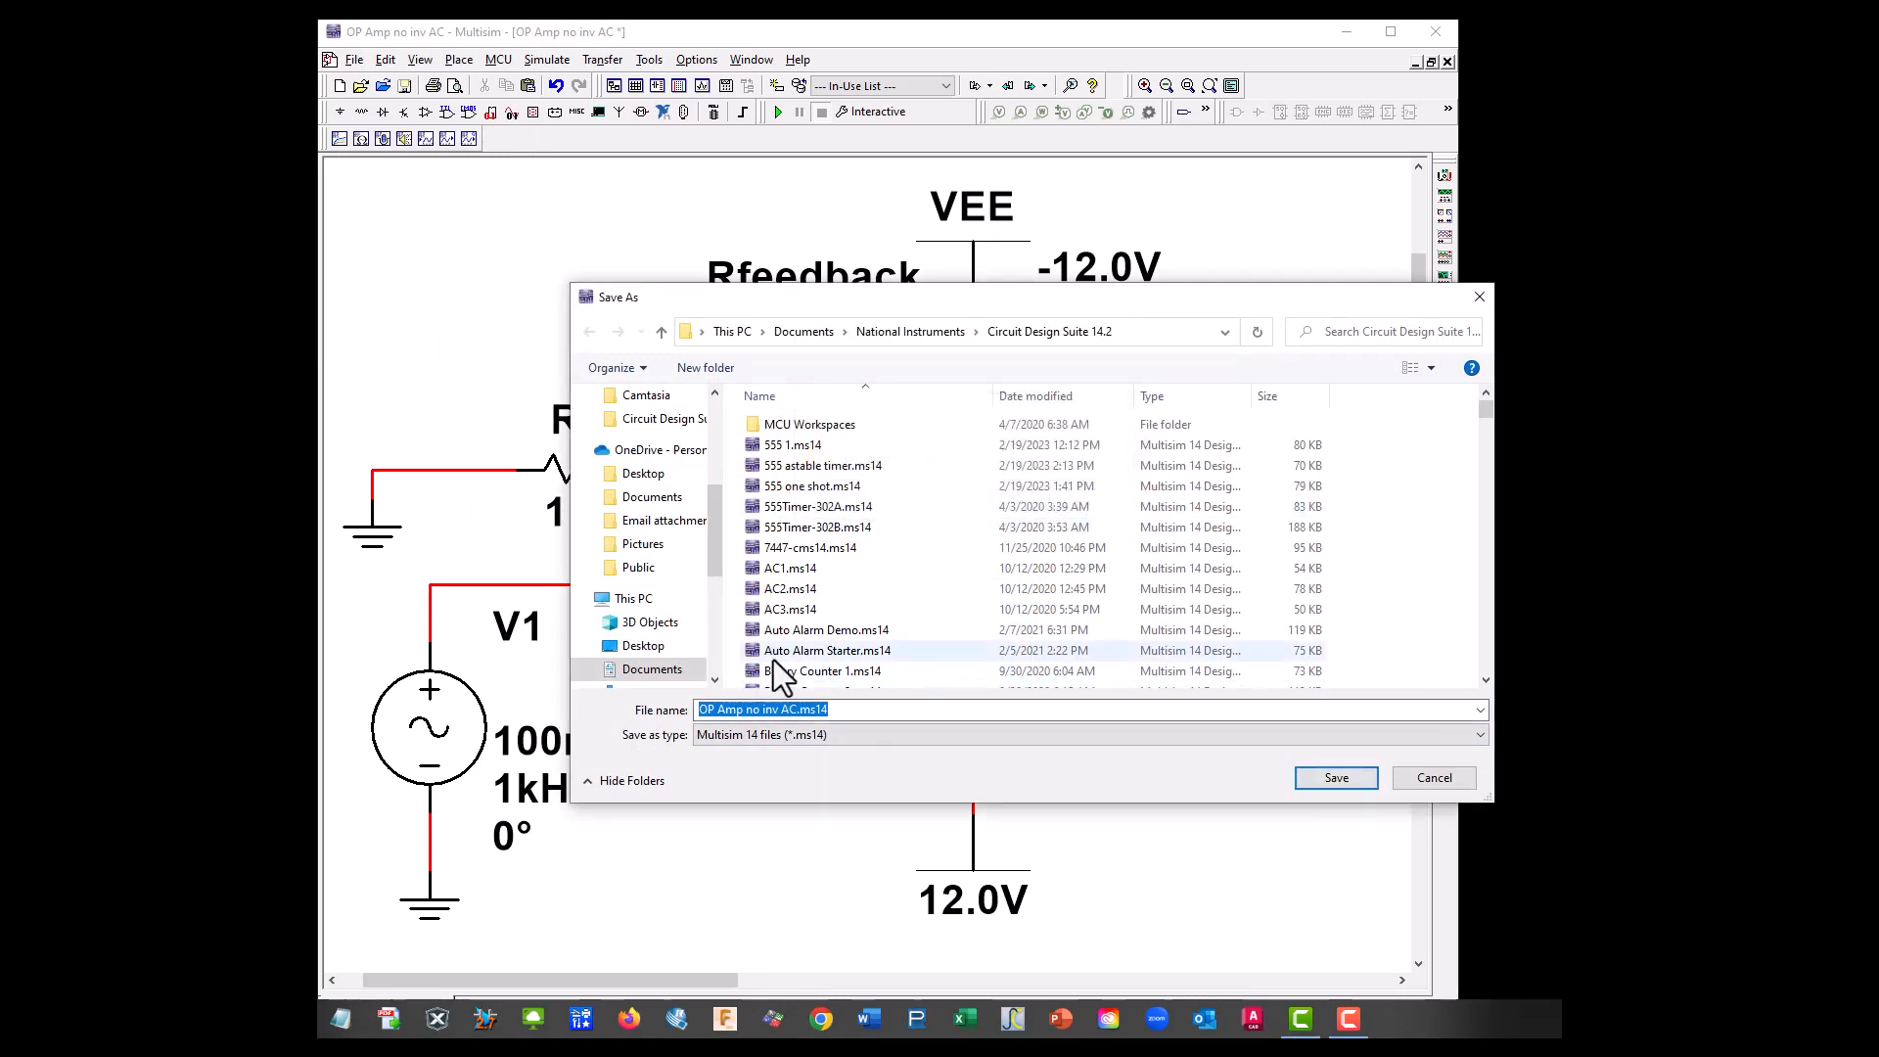
left_click(1456, 781)
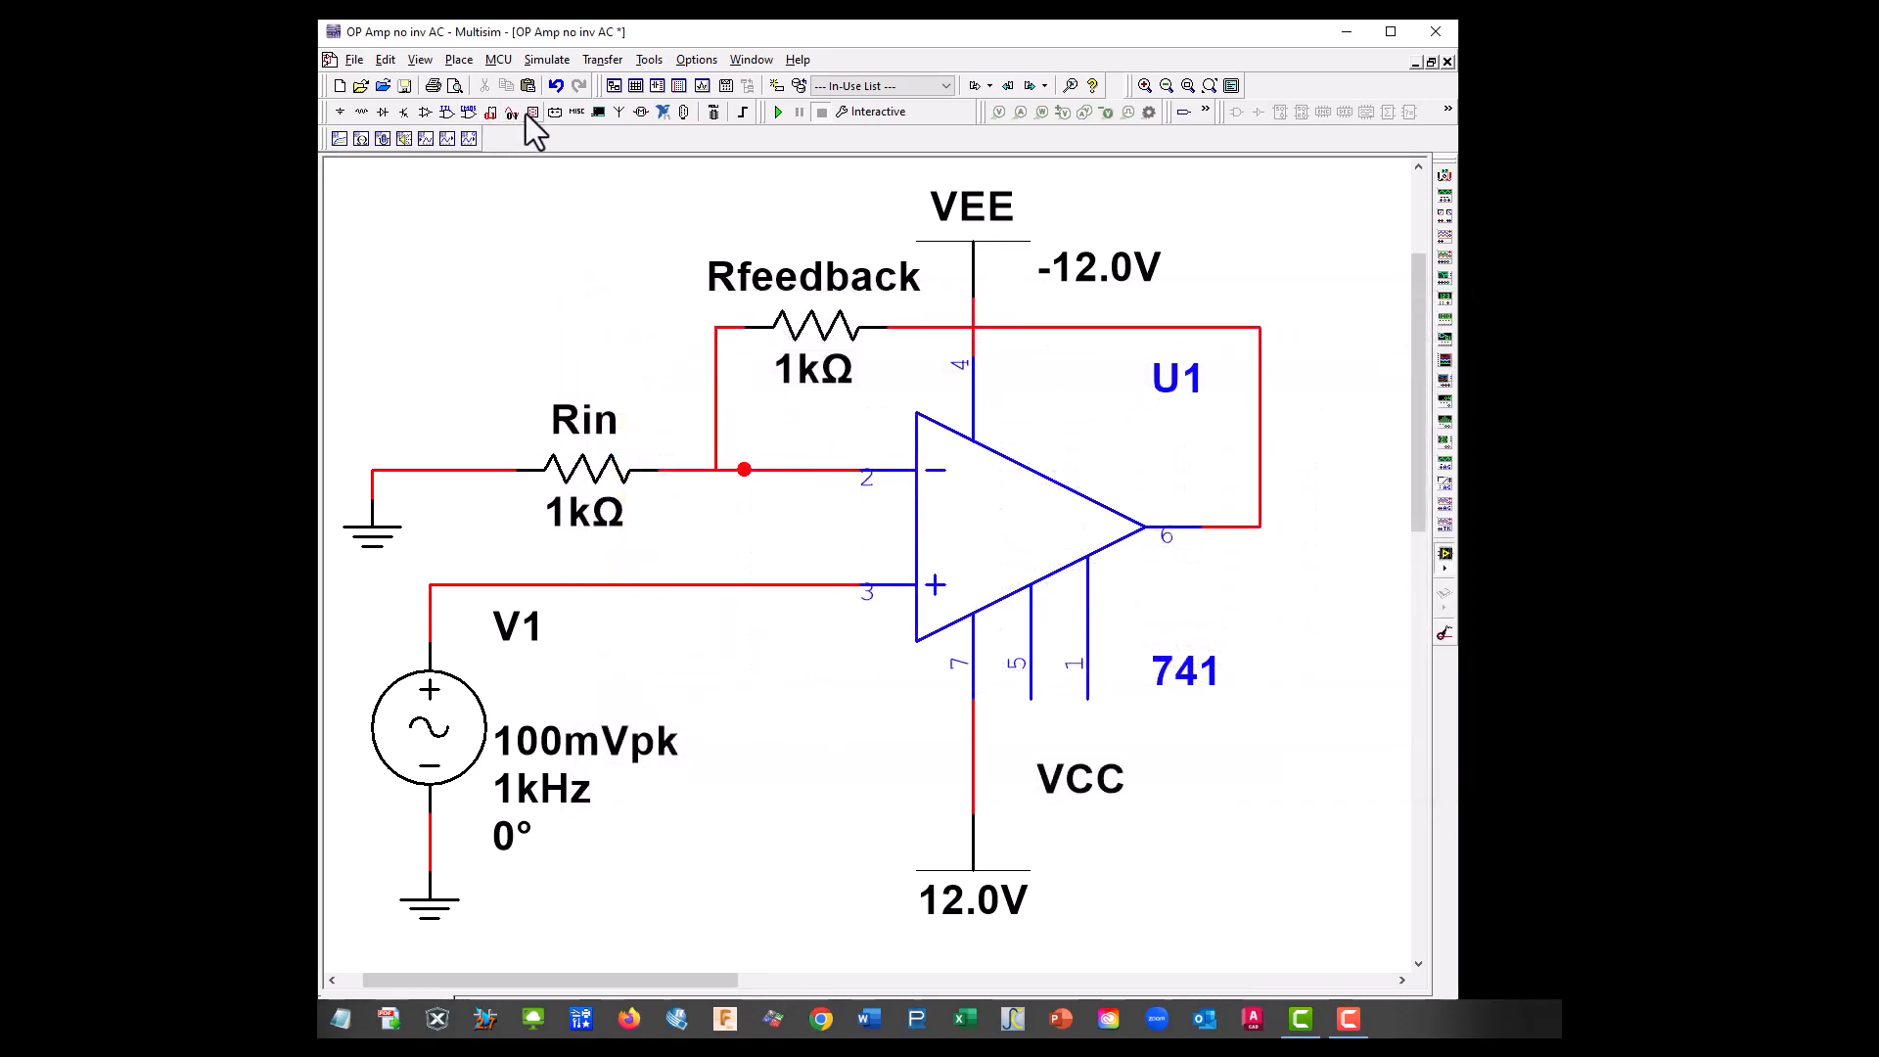
Save the finished non-inverting AC design under its existing file name, including all open designs.
left_click(404, 90)
left_click(352, 60)
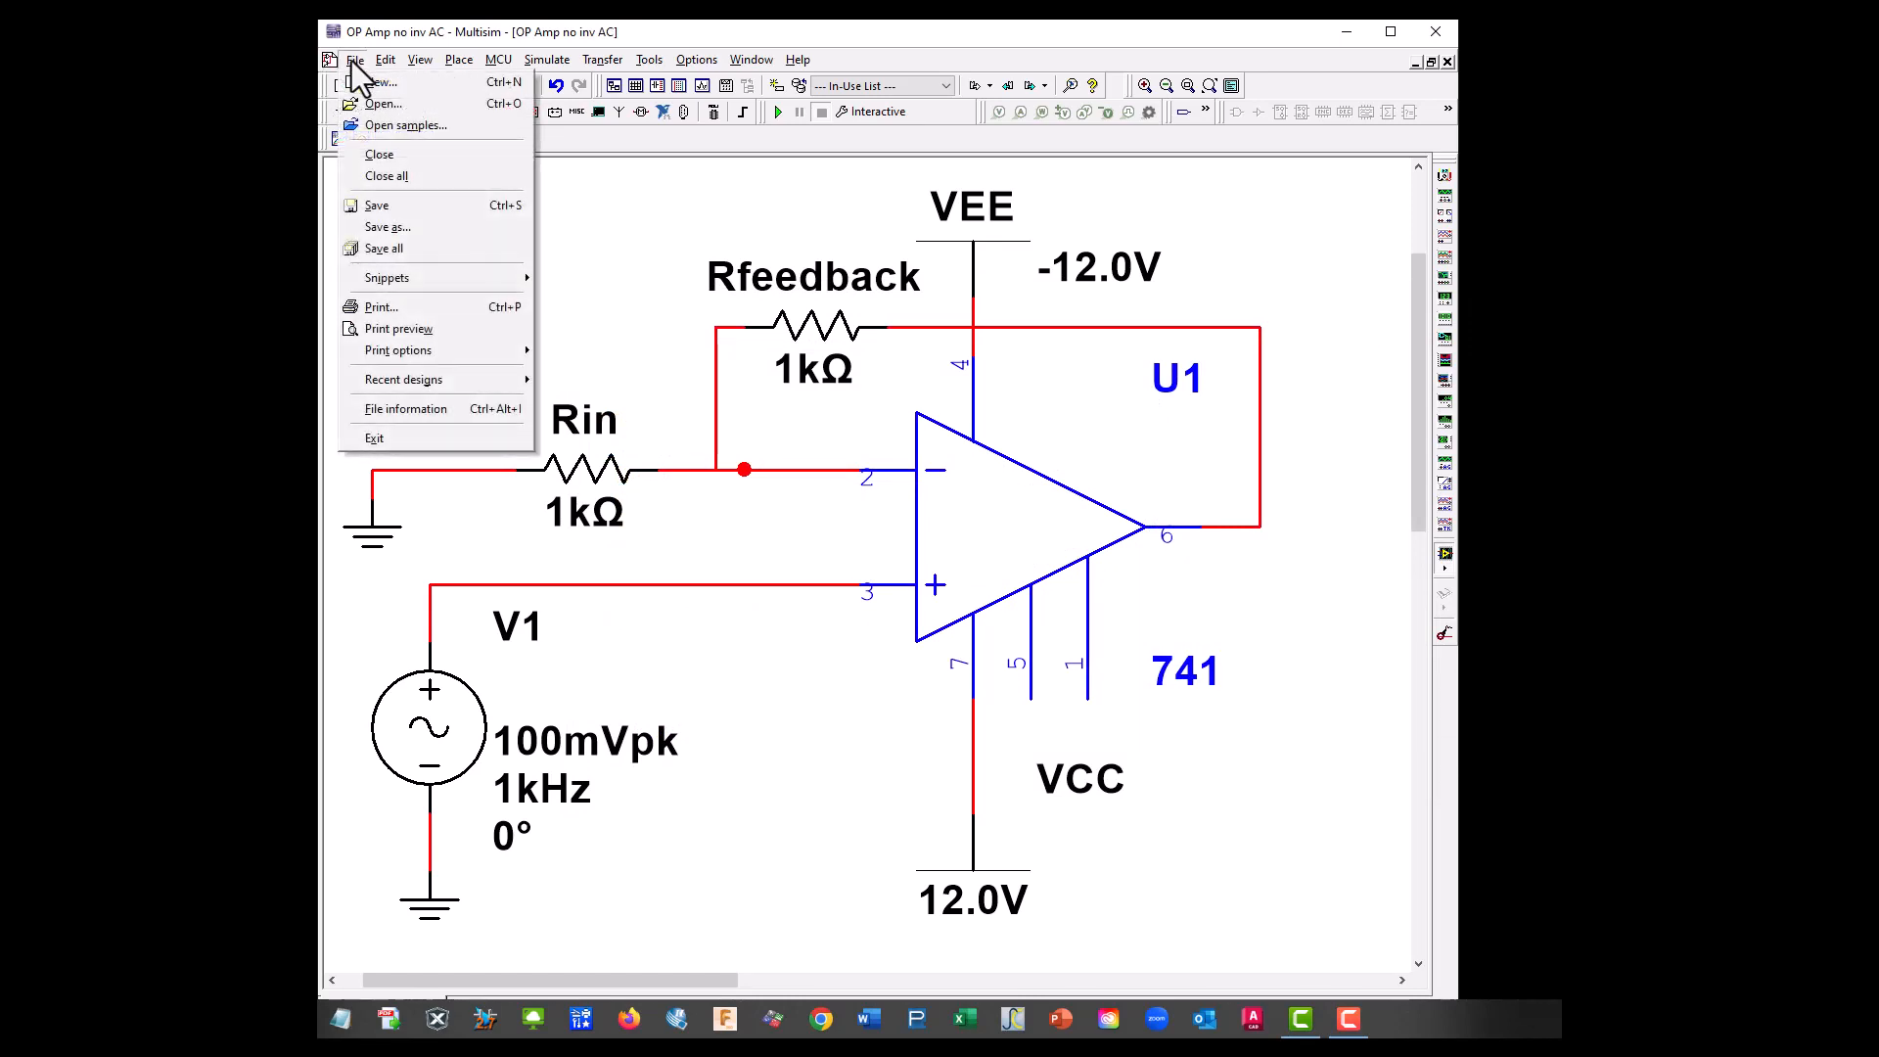
left_click(378, 247)
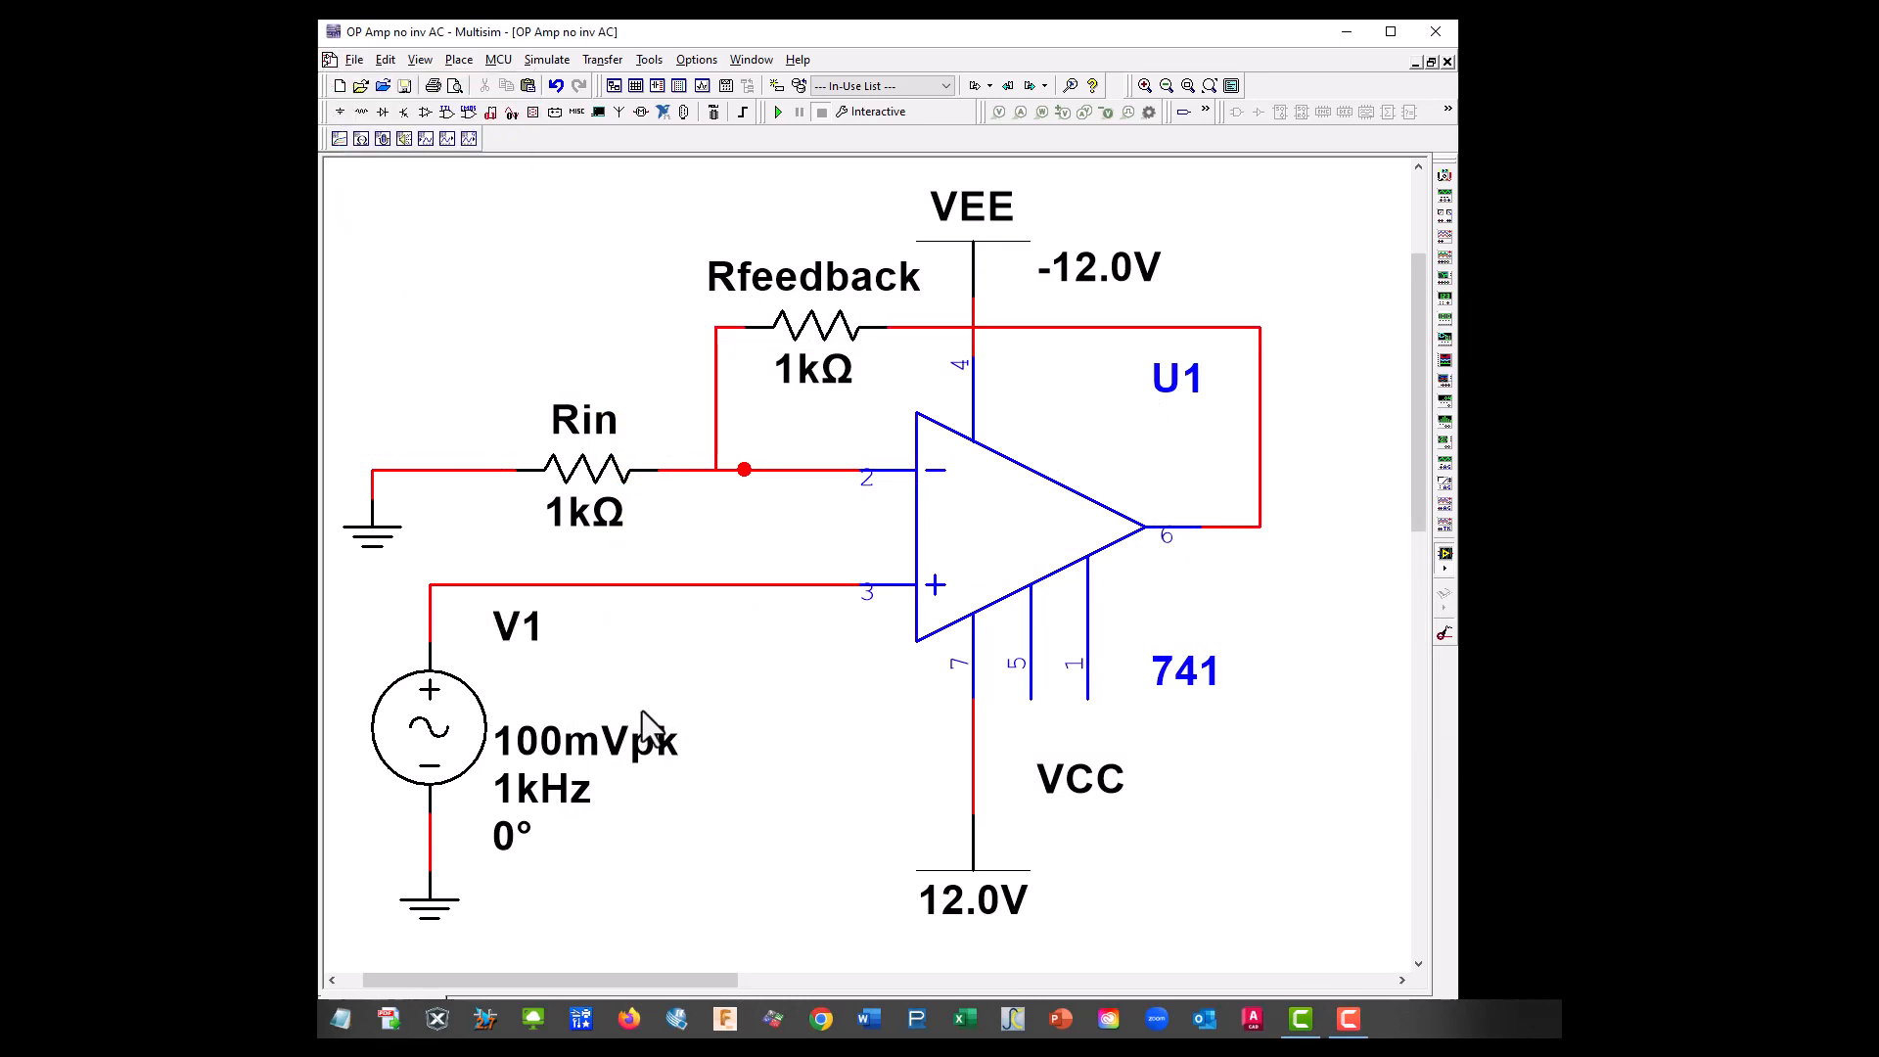
Save a copy of the design as OP Amp no inv DC.ms14.
left_click(353, 61)
left_click(393, 235)
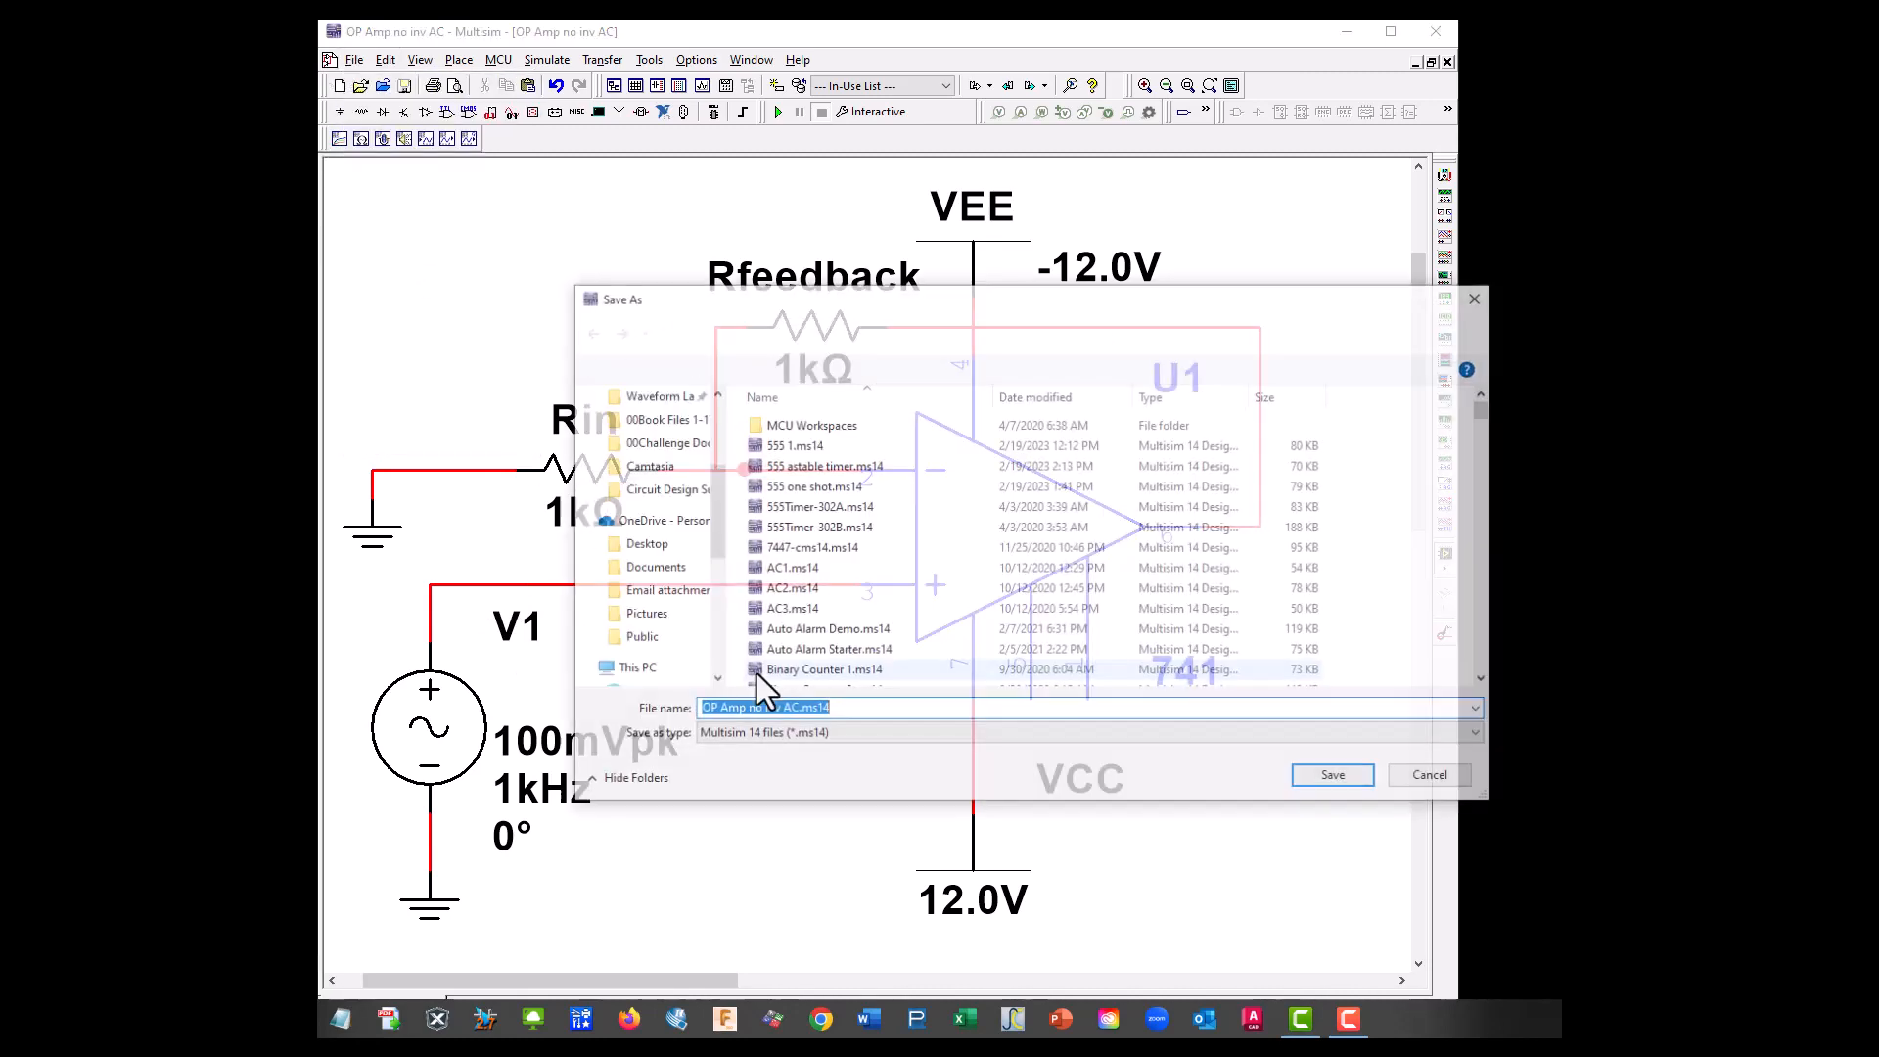
left_click(785, 710)
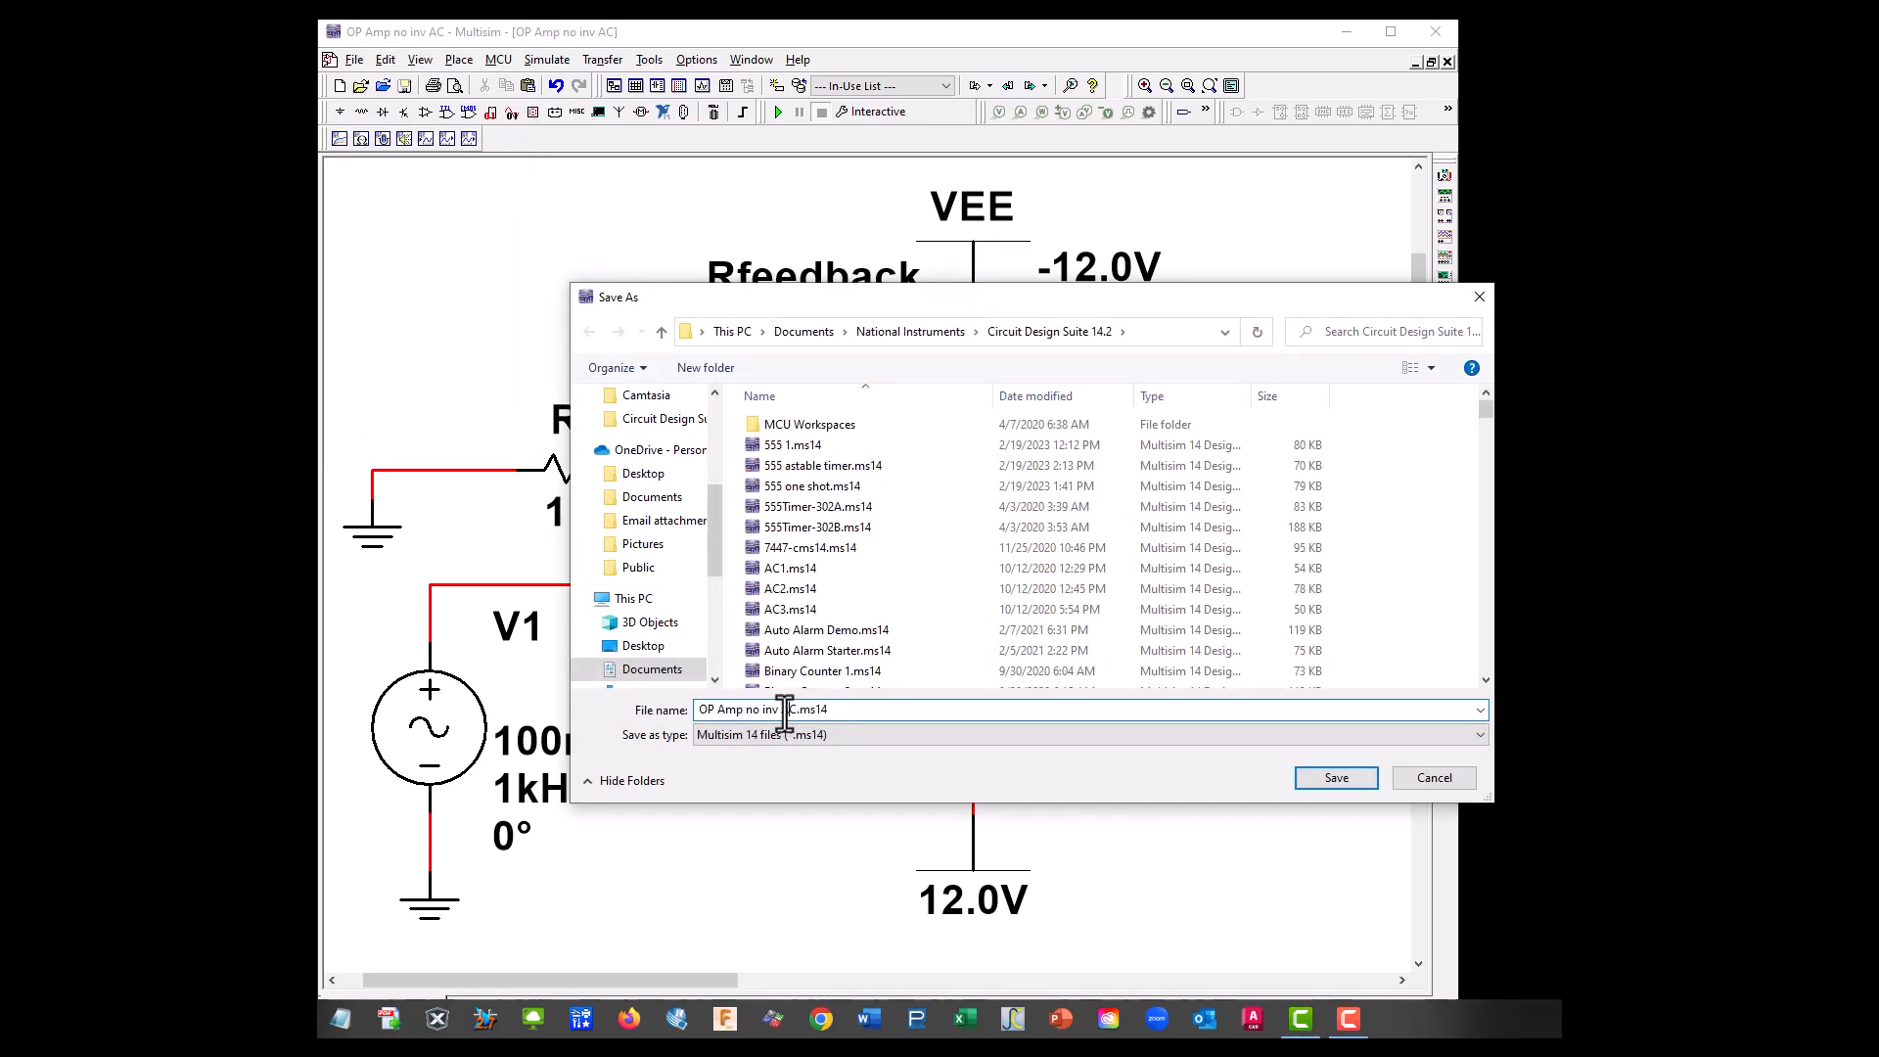
left_click_drag(787, 712, 783, 709)
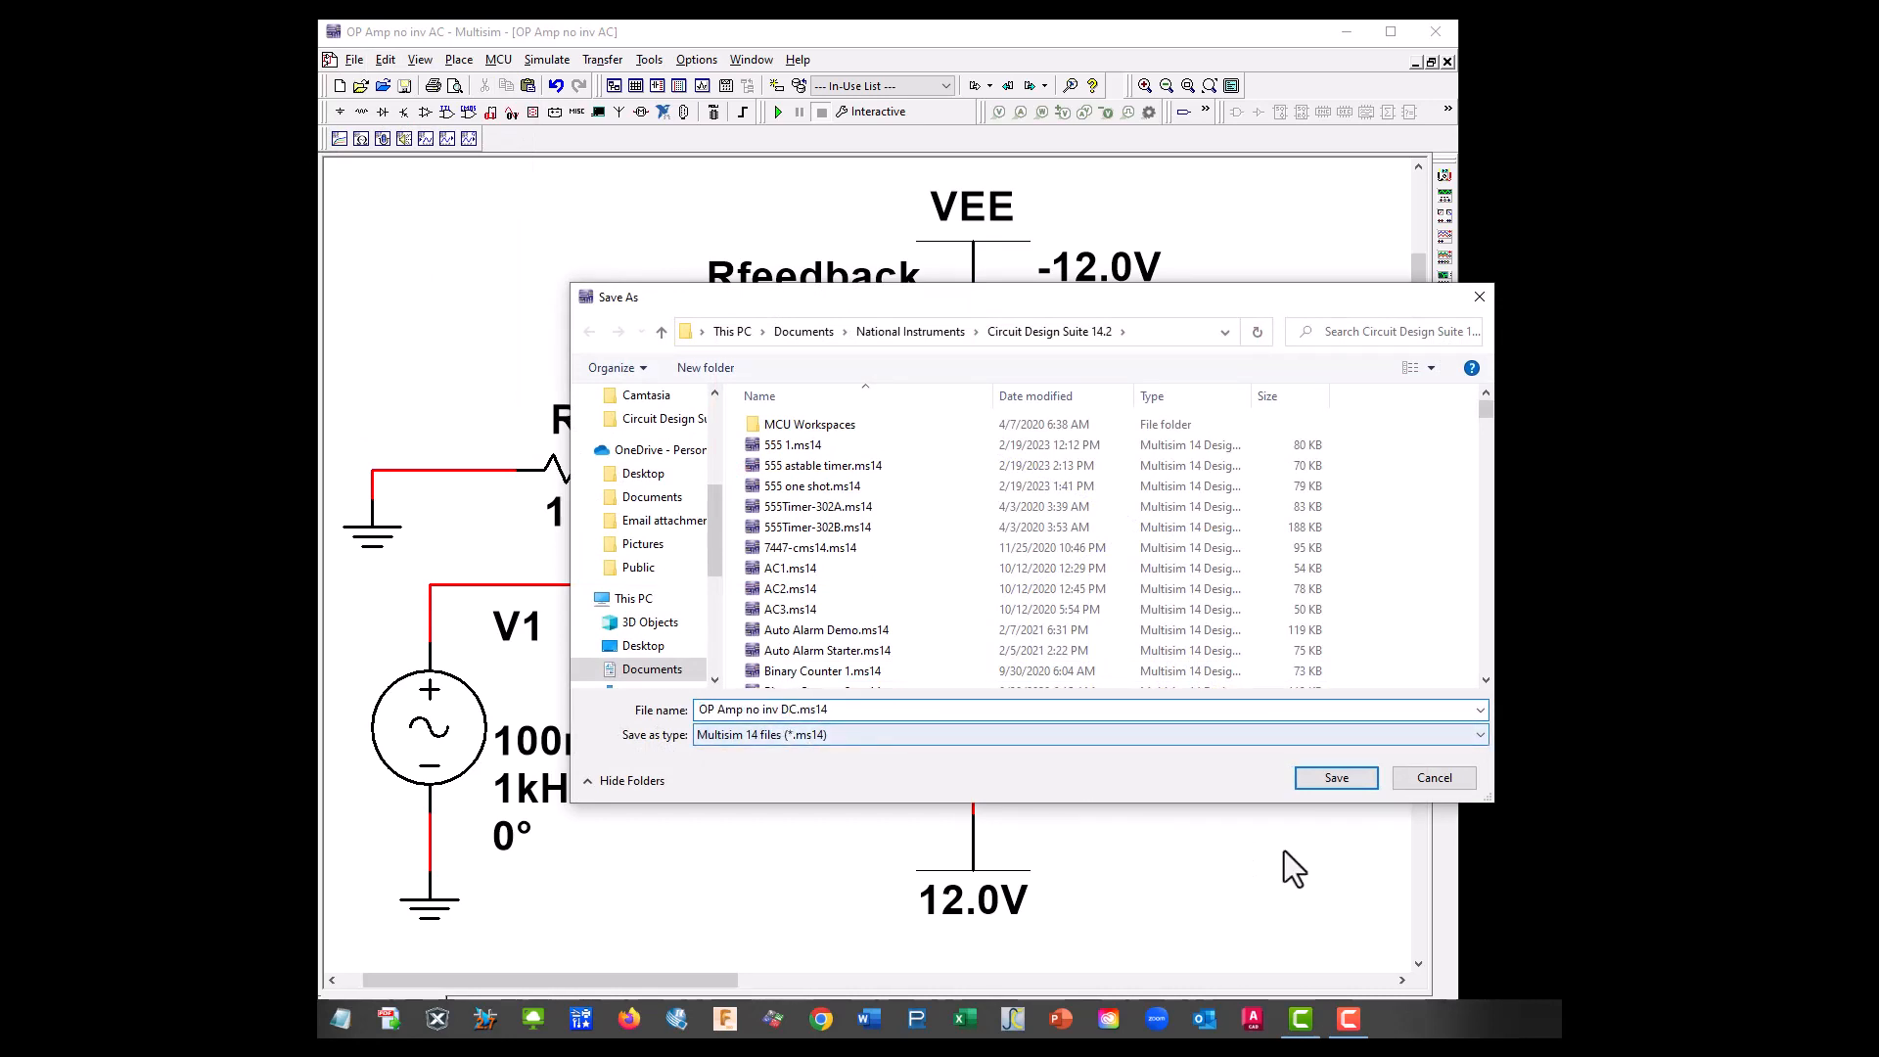
left_click(1339, 777)
Delete the AC source V1 and the ground left beneath it.
left_click(438, 773)
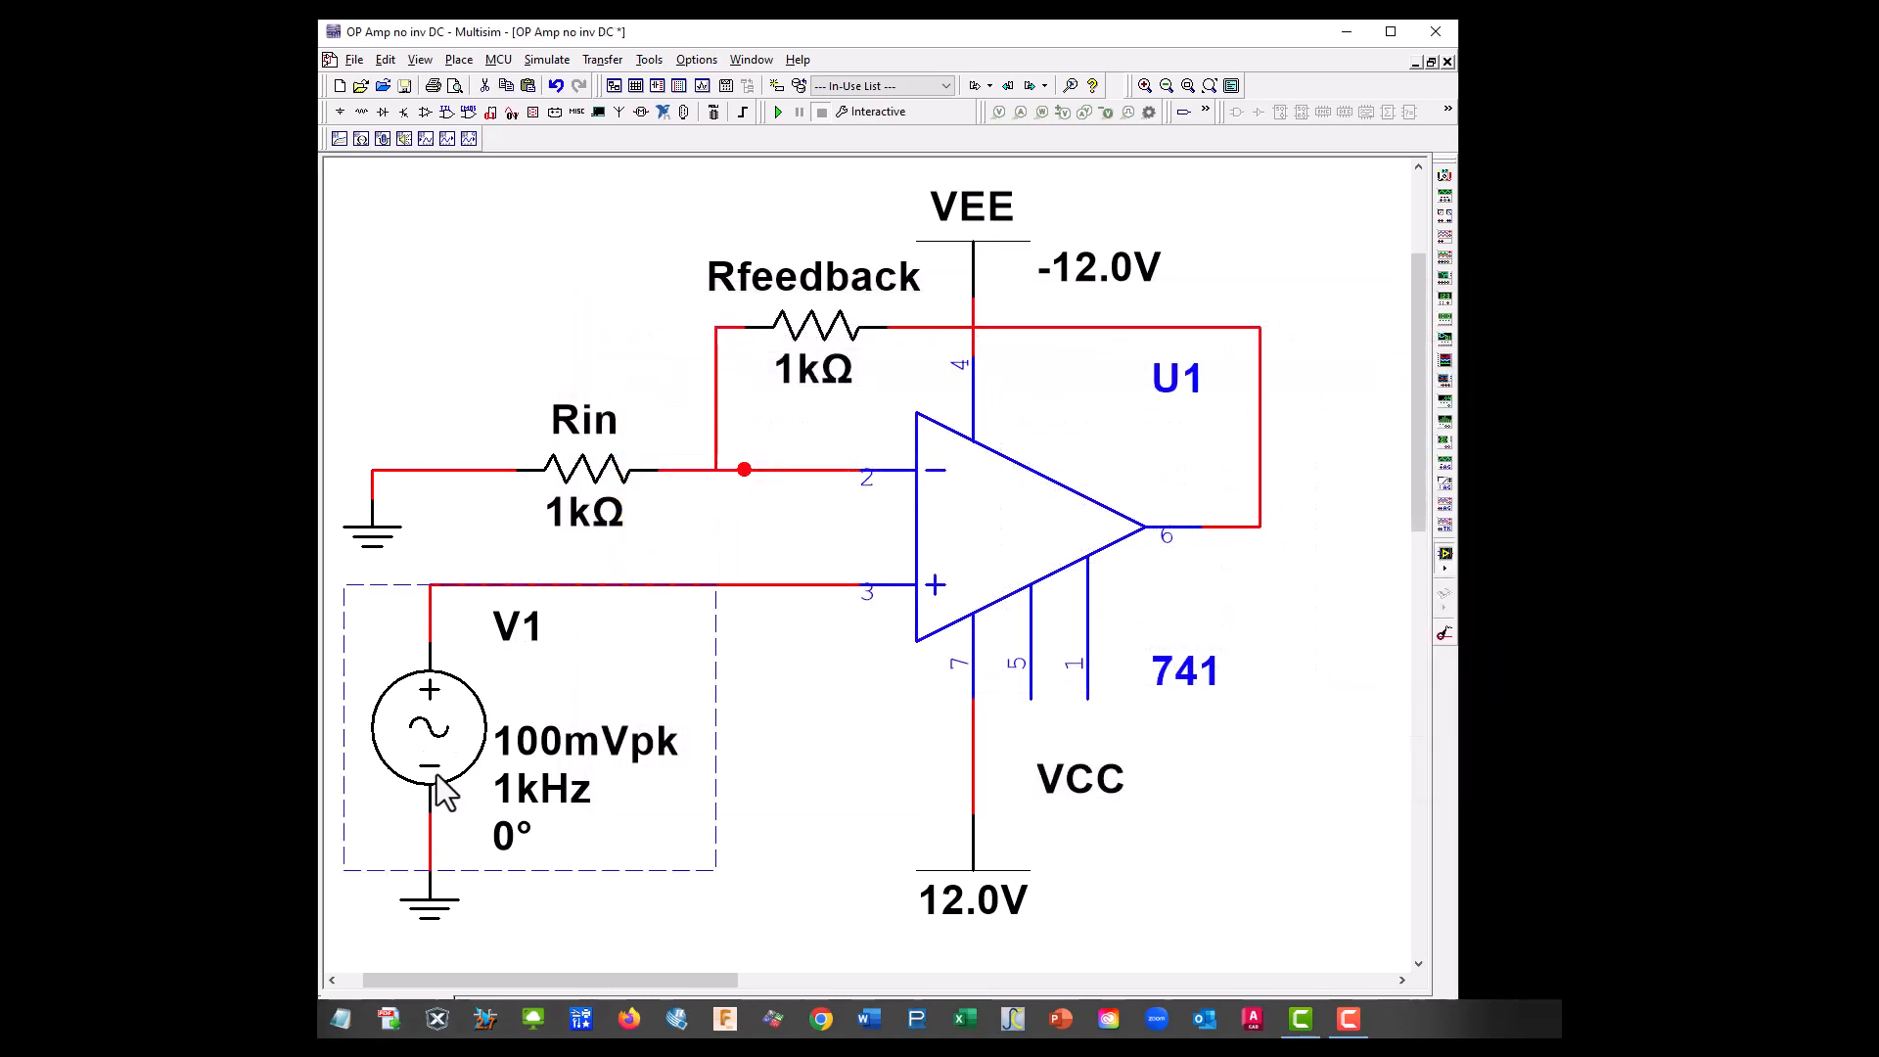
key("Delete")
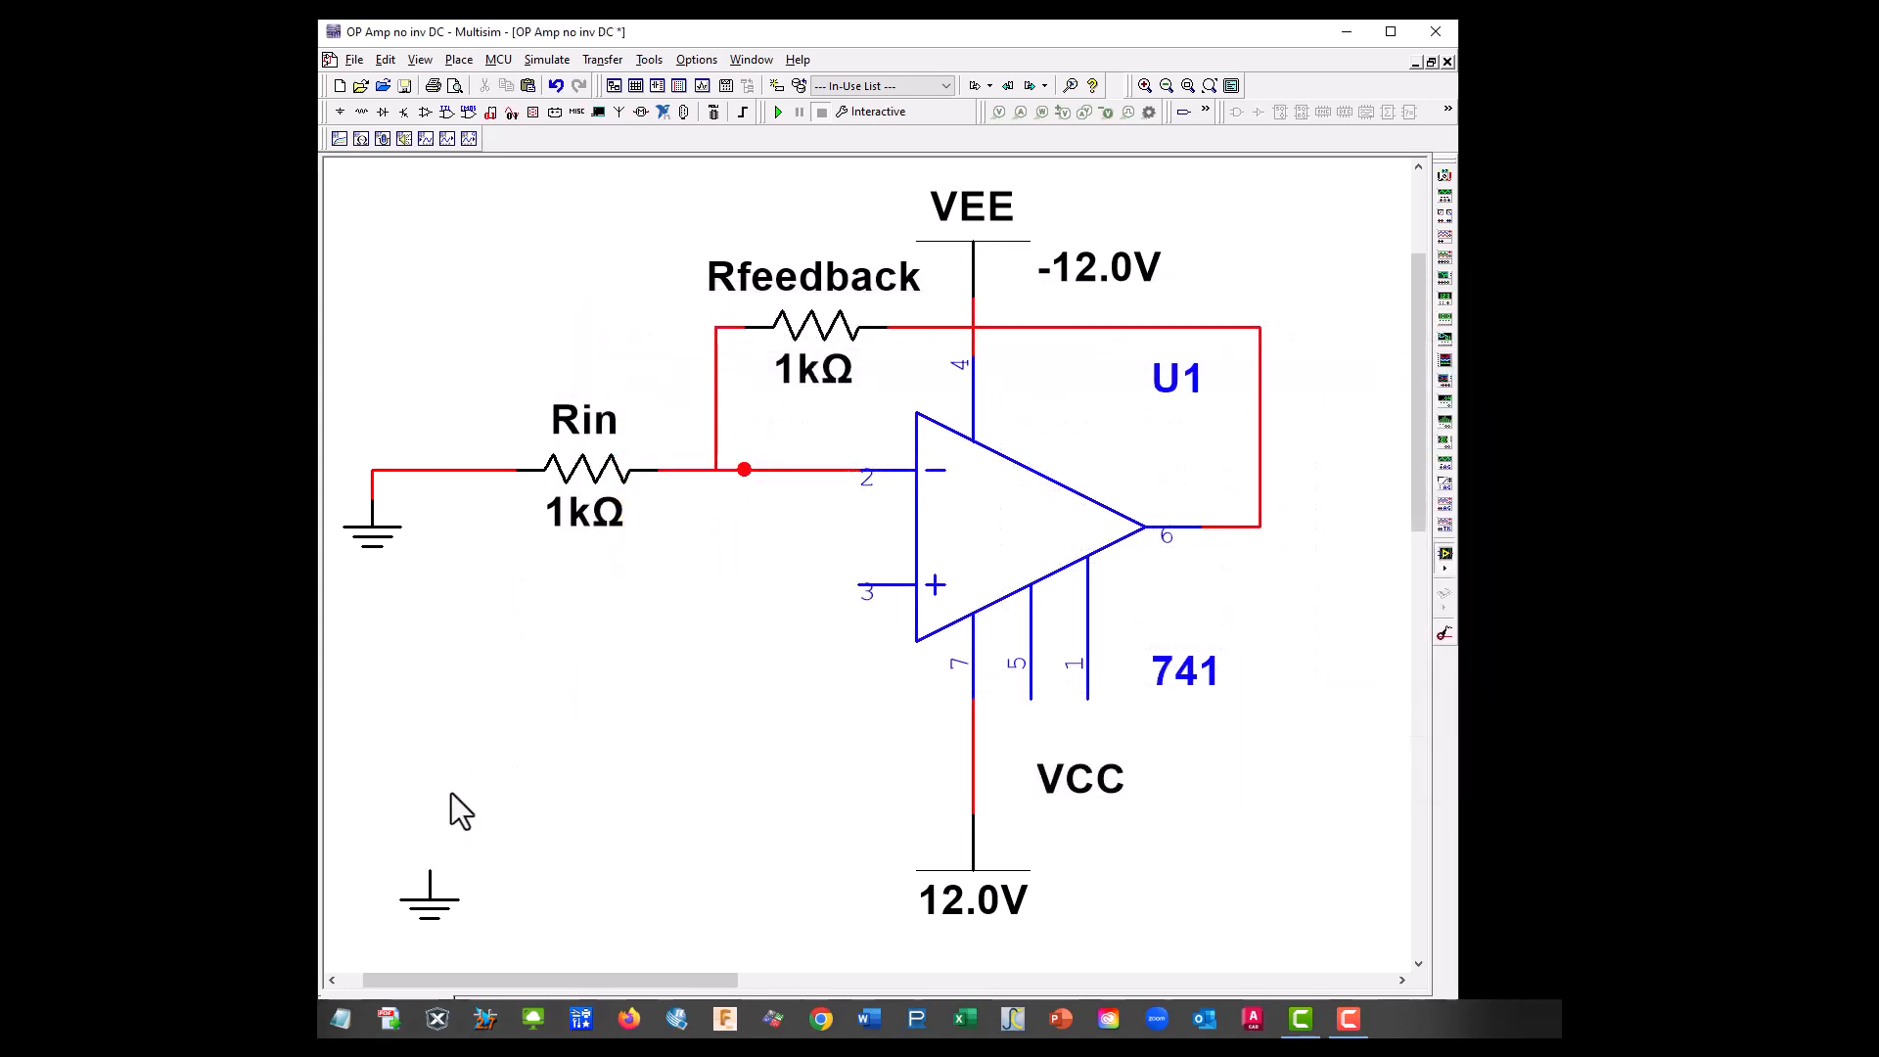
left_click(478, 916)
key("Delete")
Place a VDD supply from the power sources family below Rin's ground.
left_click(358, 112)
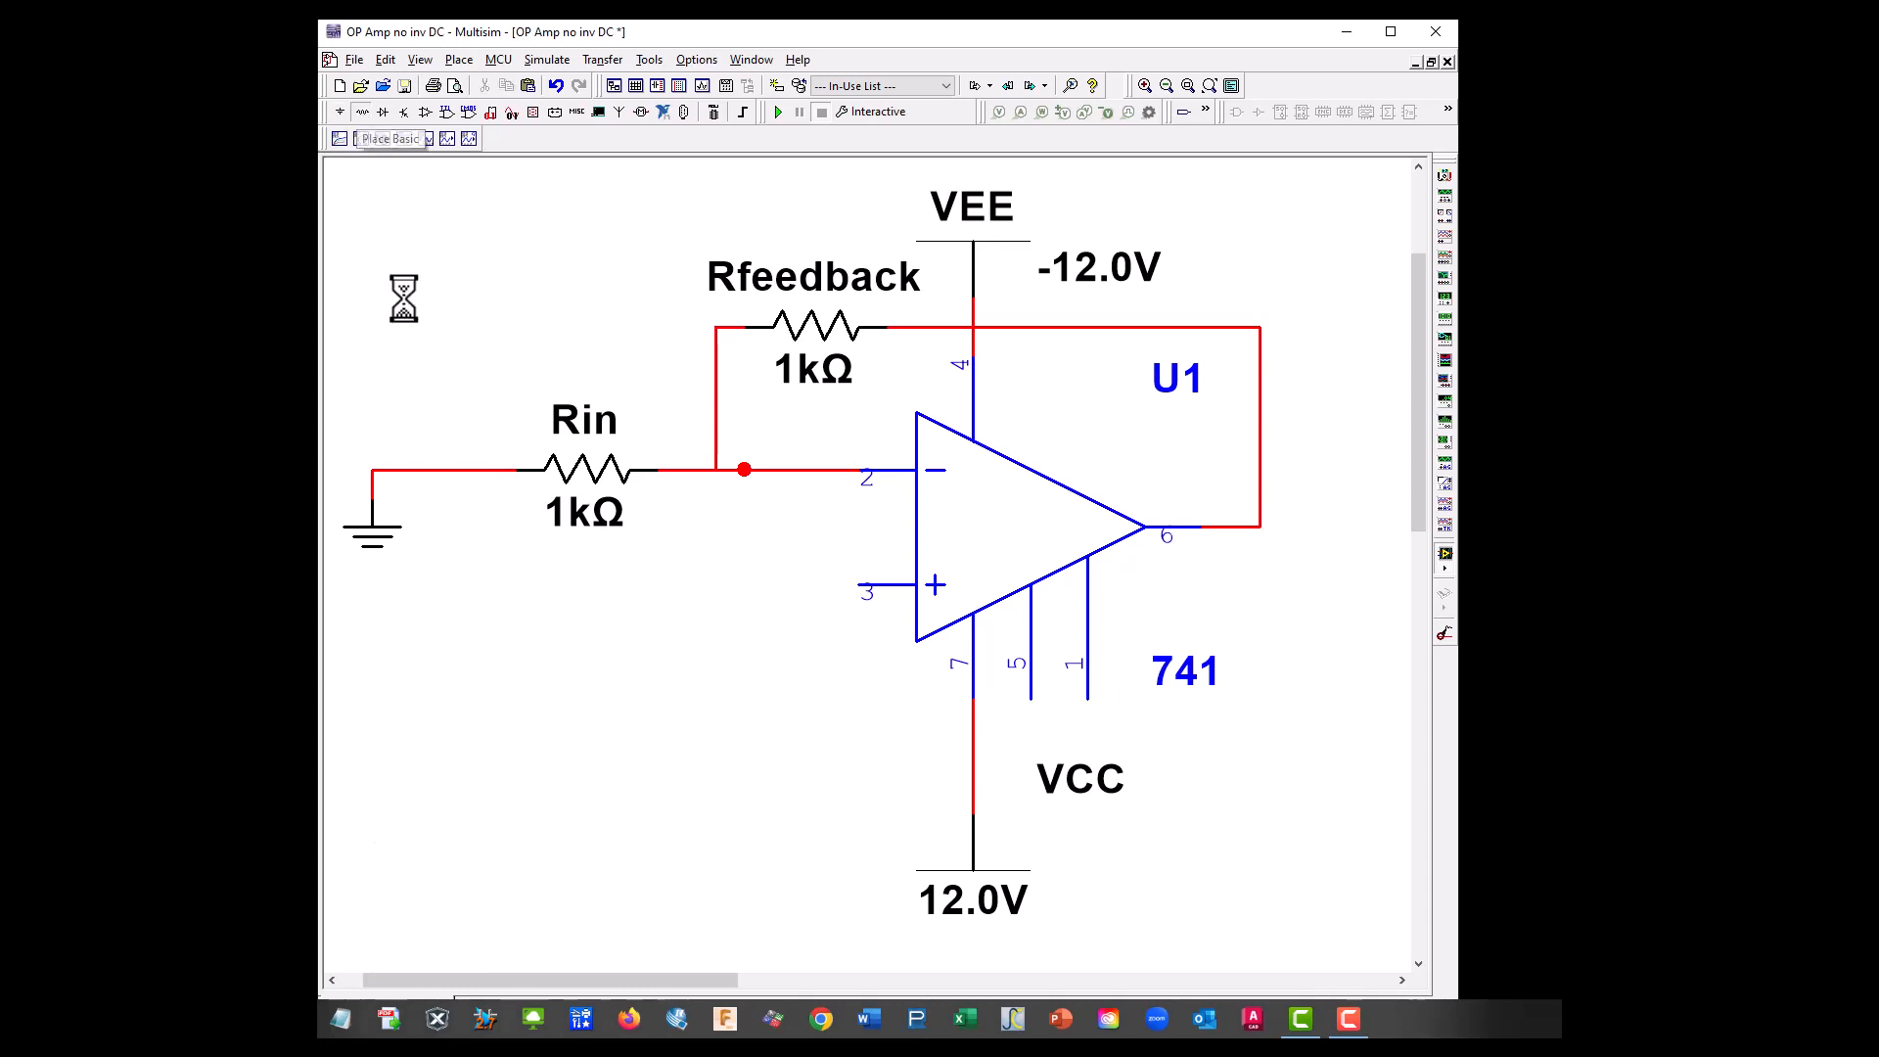
left_click(621, 356)
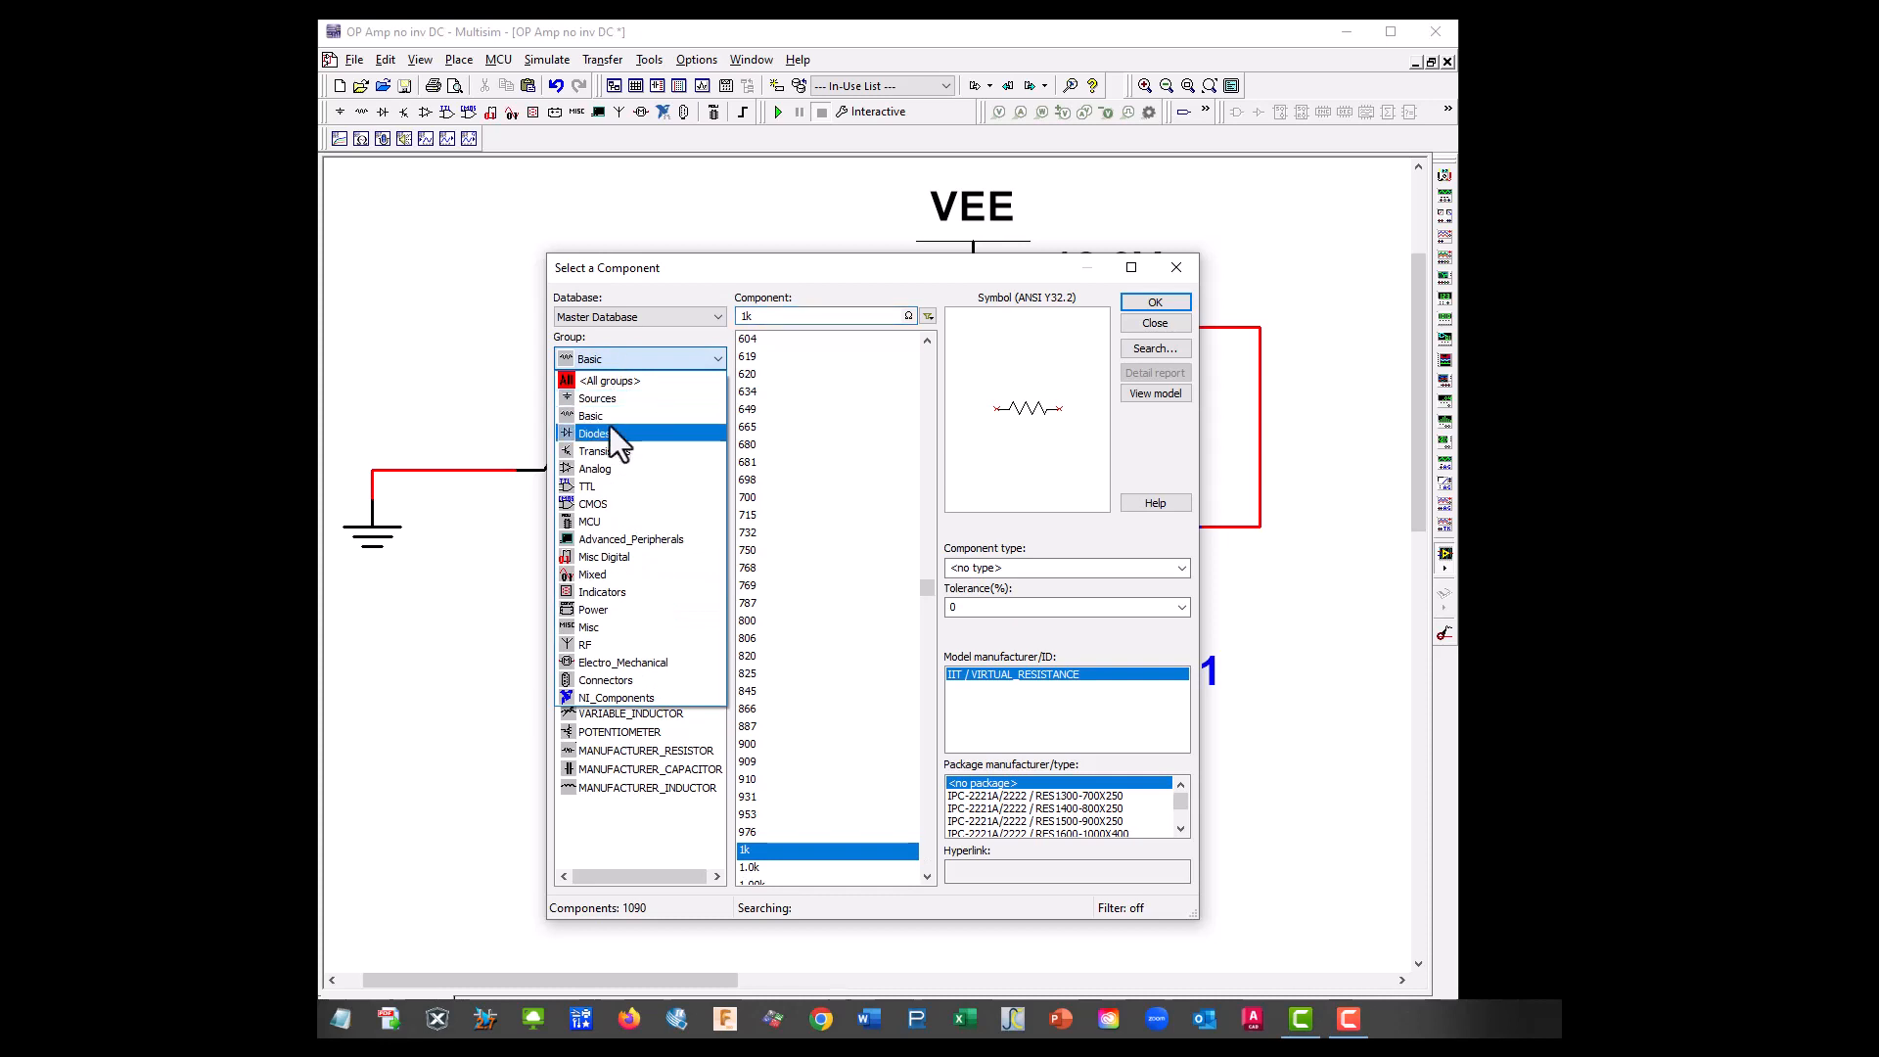
left_click(611, 403)
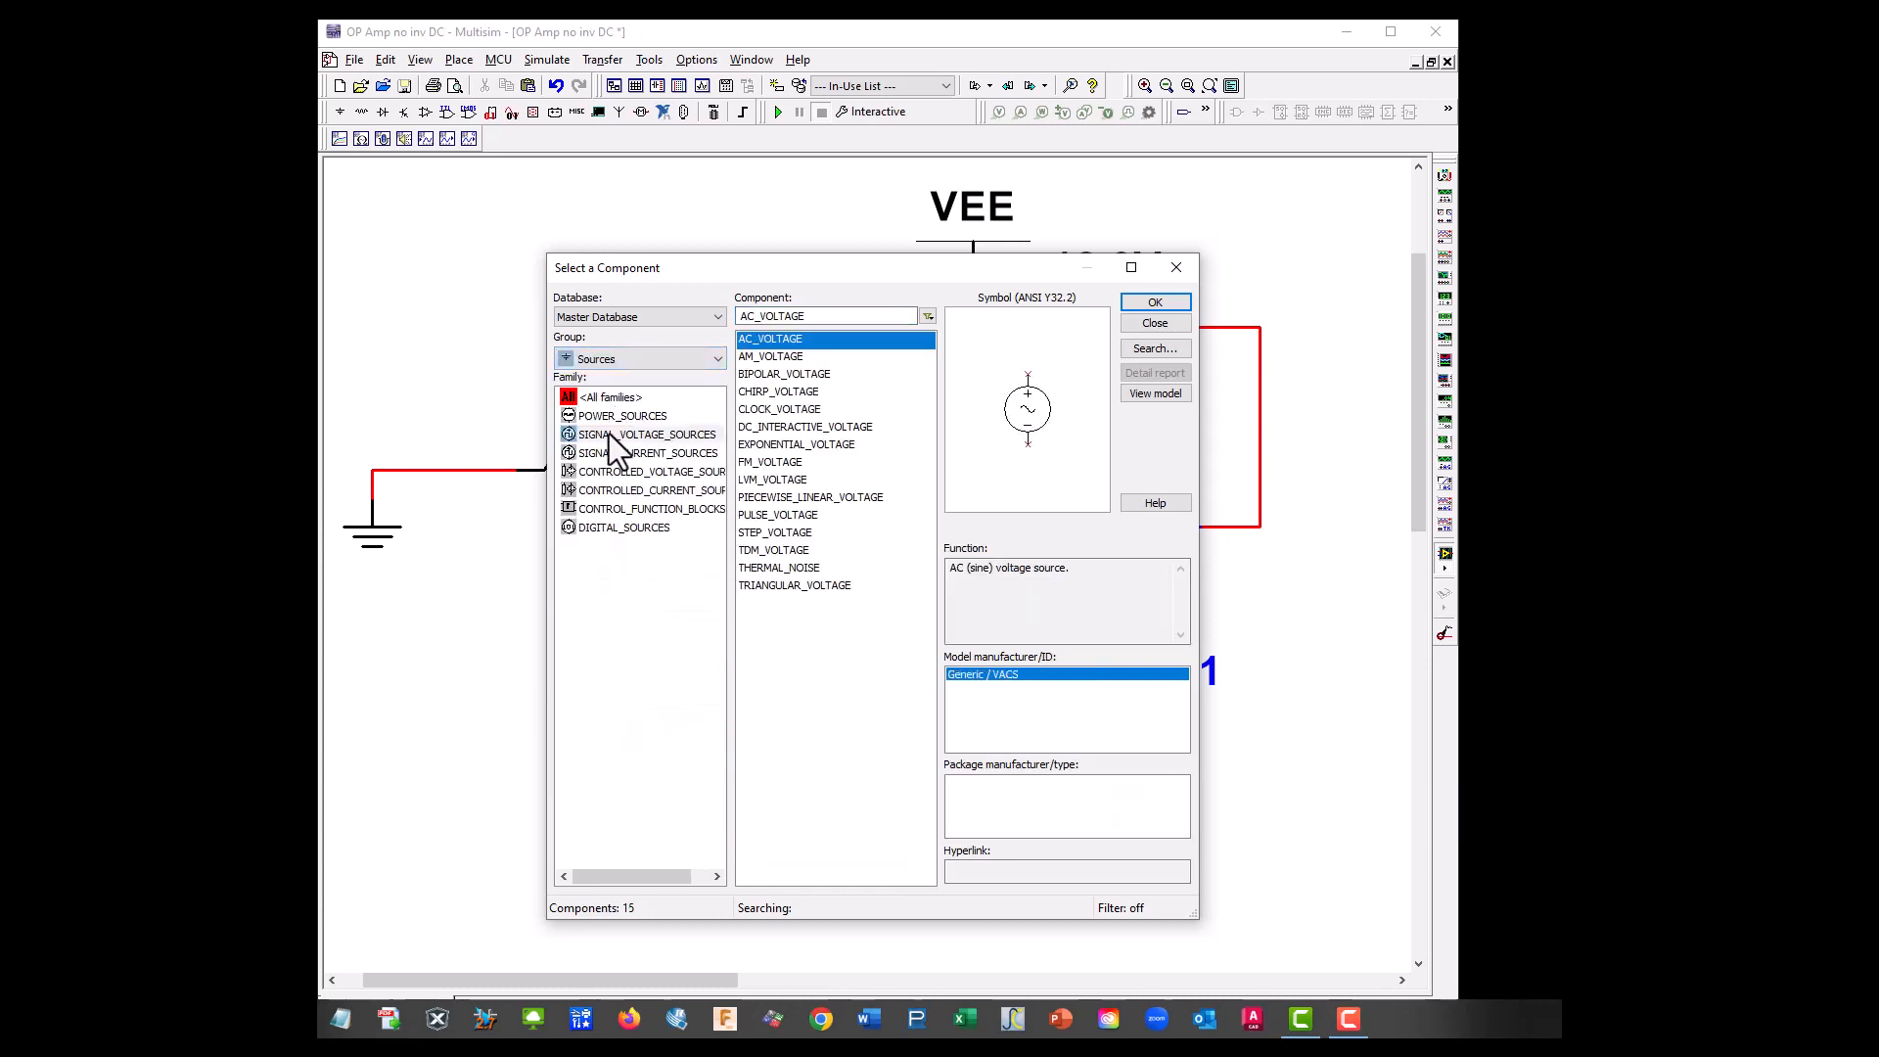
left_click(609, 433)
left_click(631, 420)
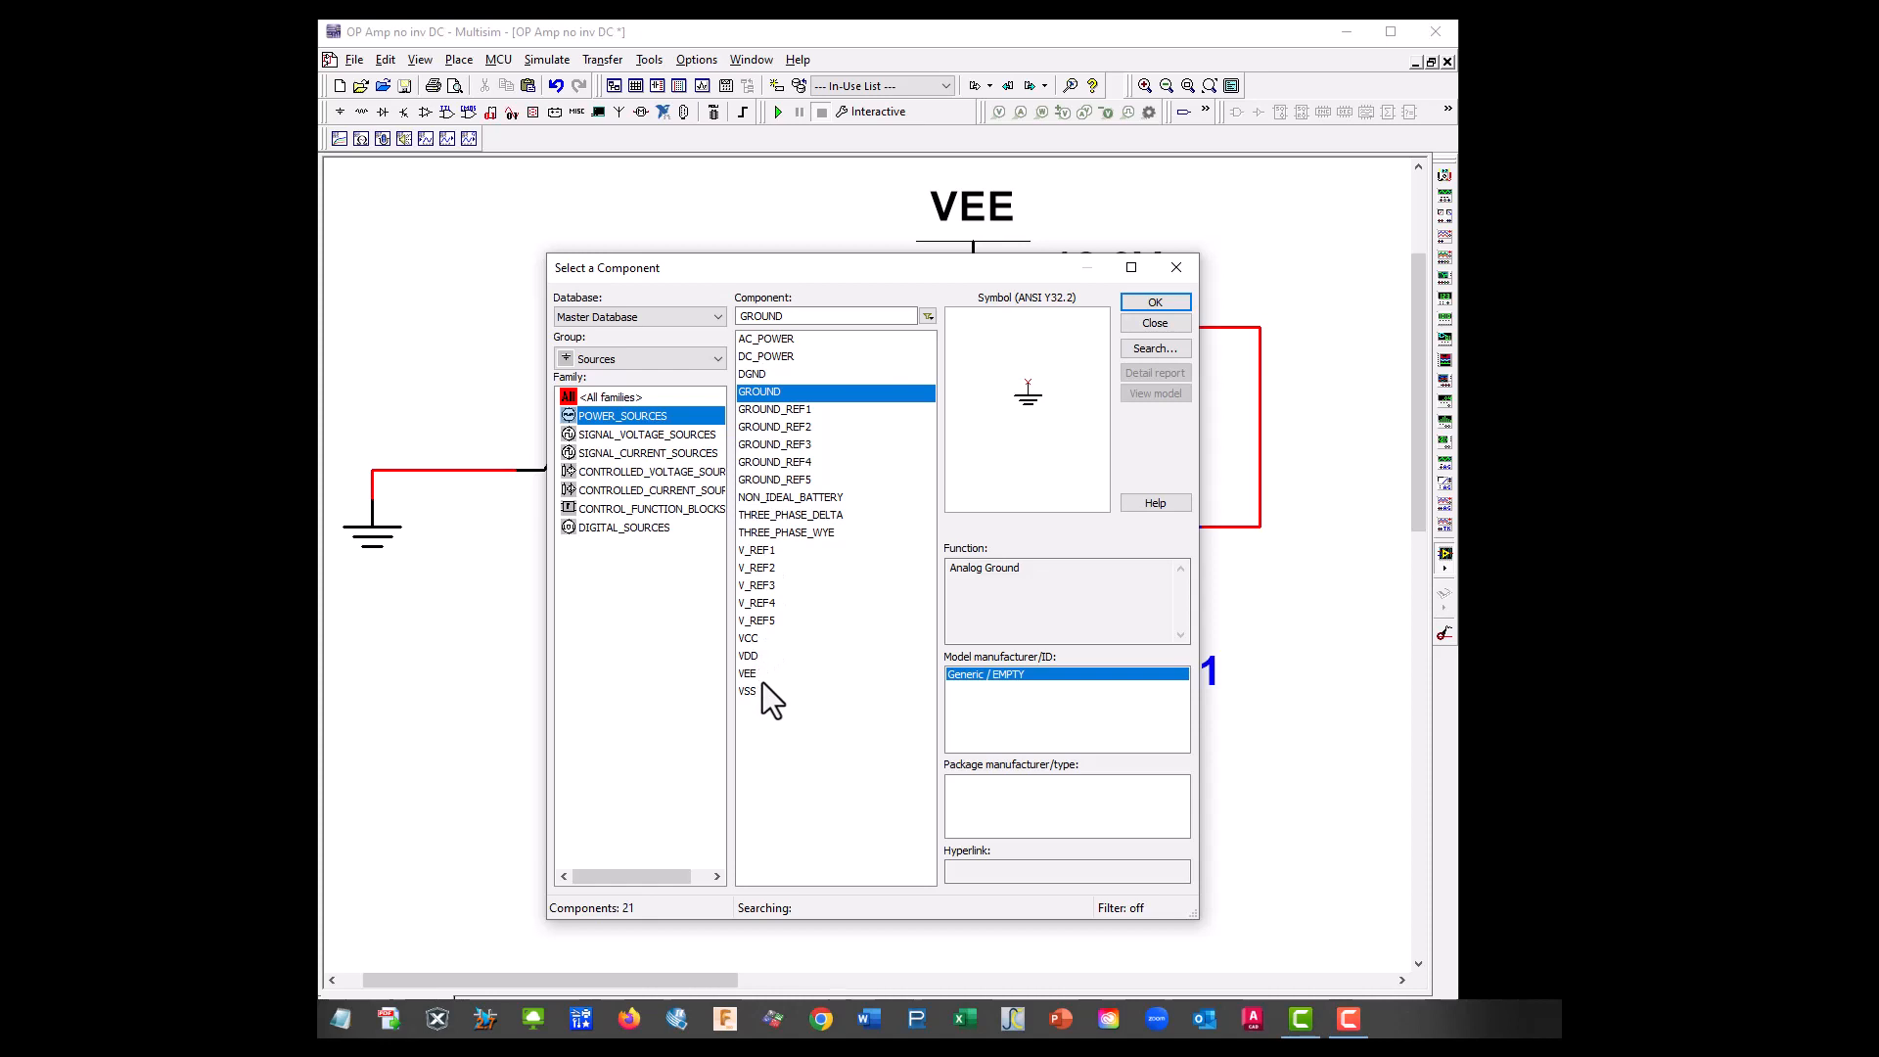
left_click(748, 657)
left_click(1155, 302)
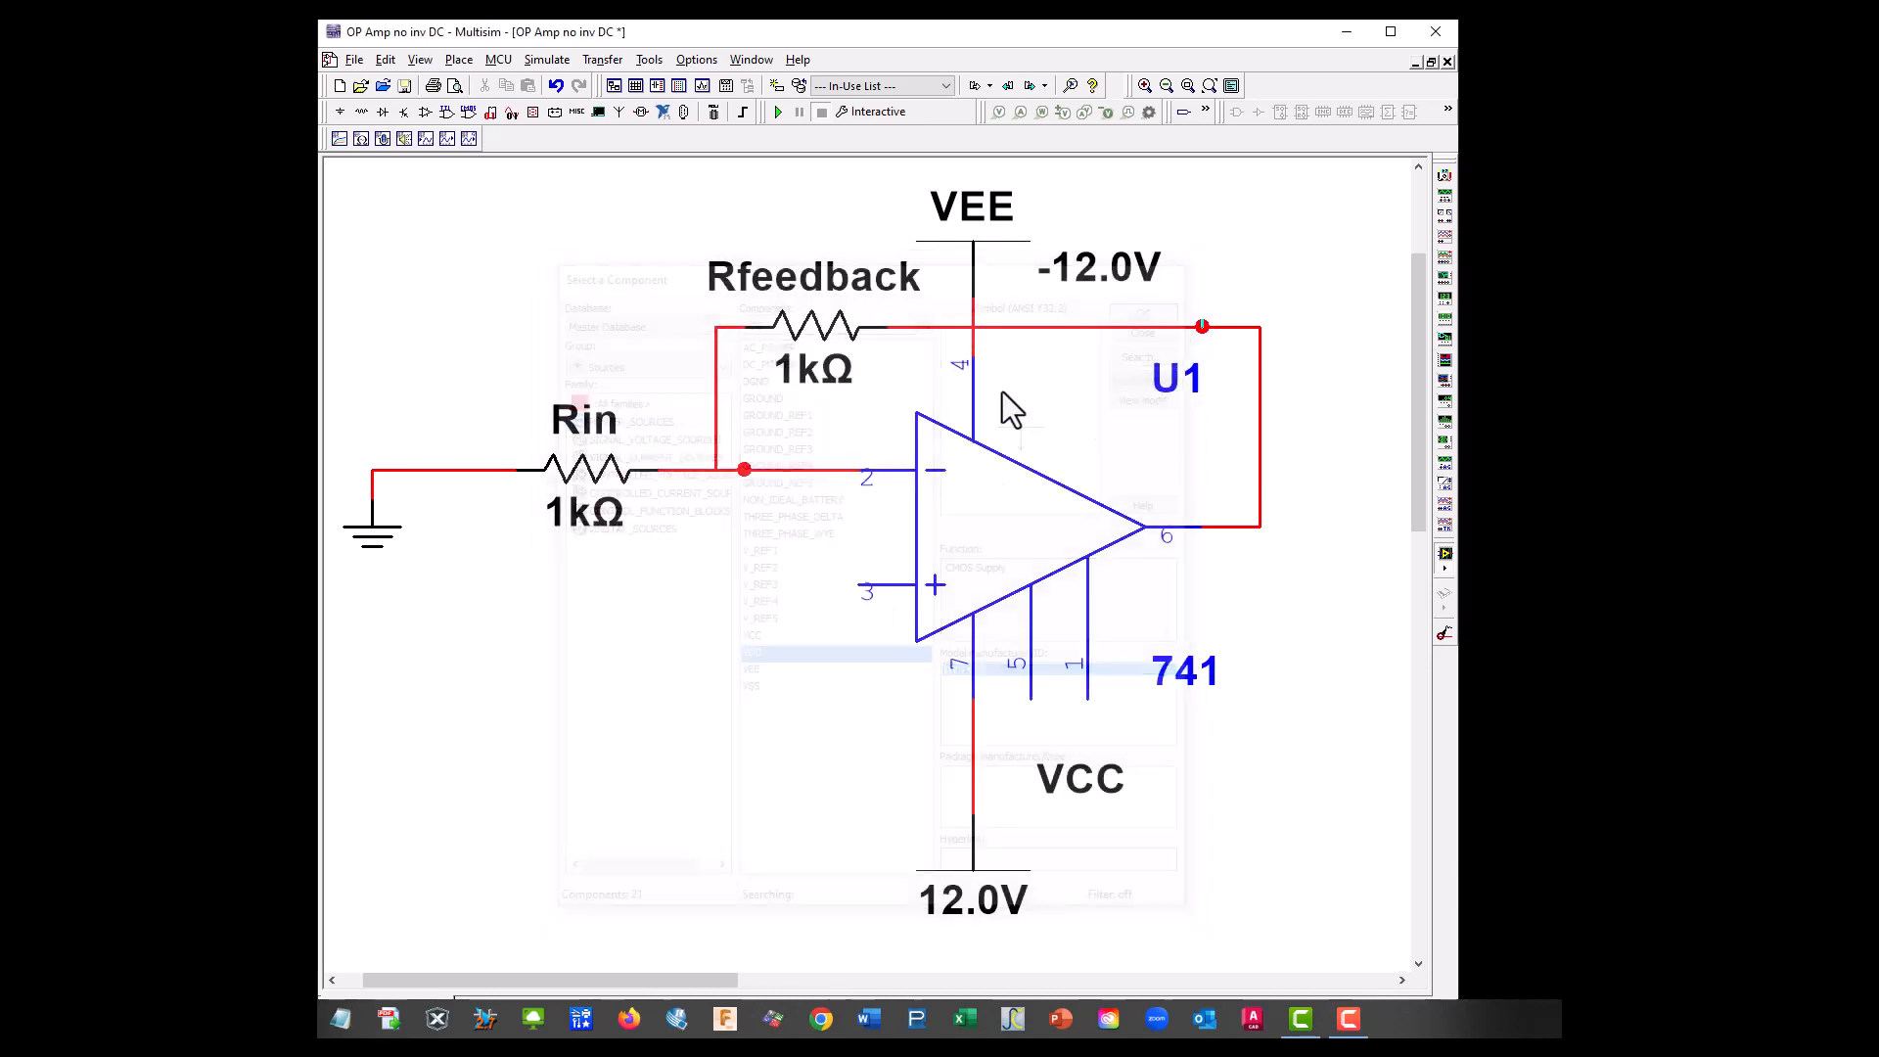
left_click(471, 683)
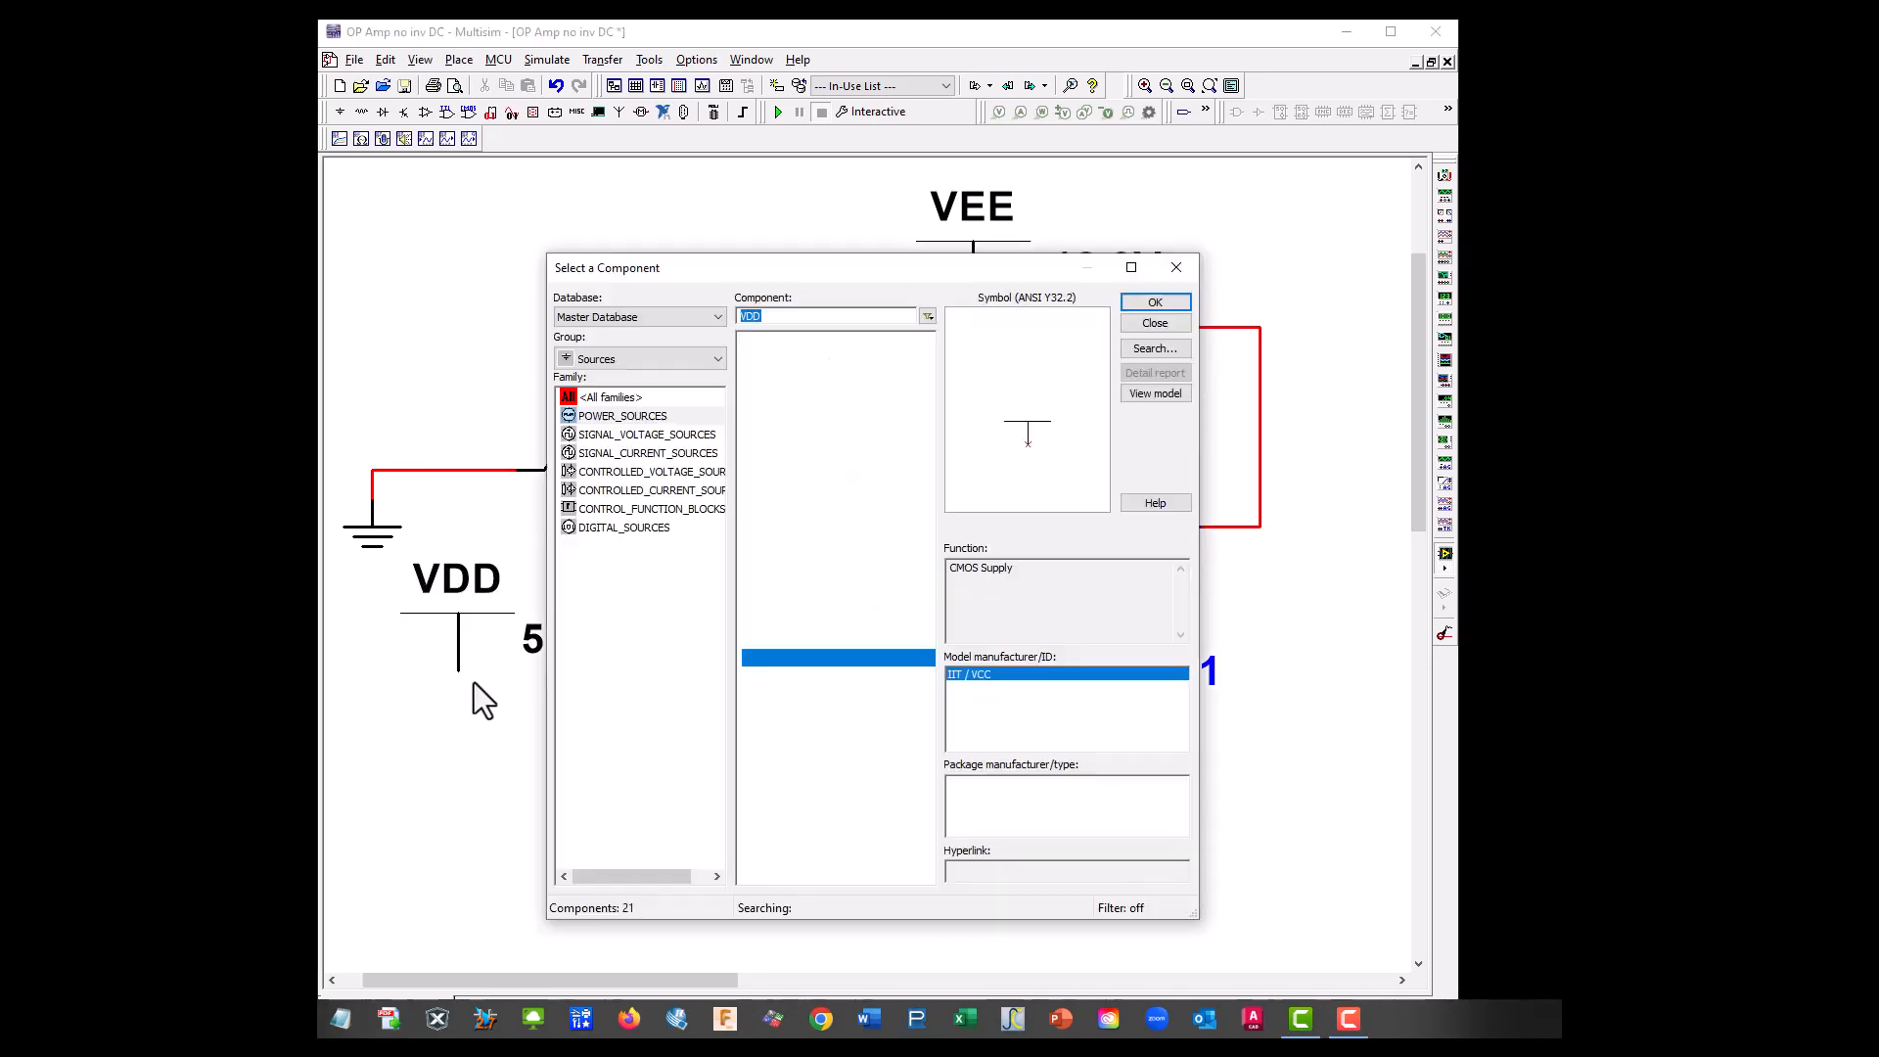
Rotate the VDD supply 90° counter clockwise and wire it to the op amp's non-inverting input, pin 3.
right_click(454, 638)
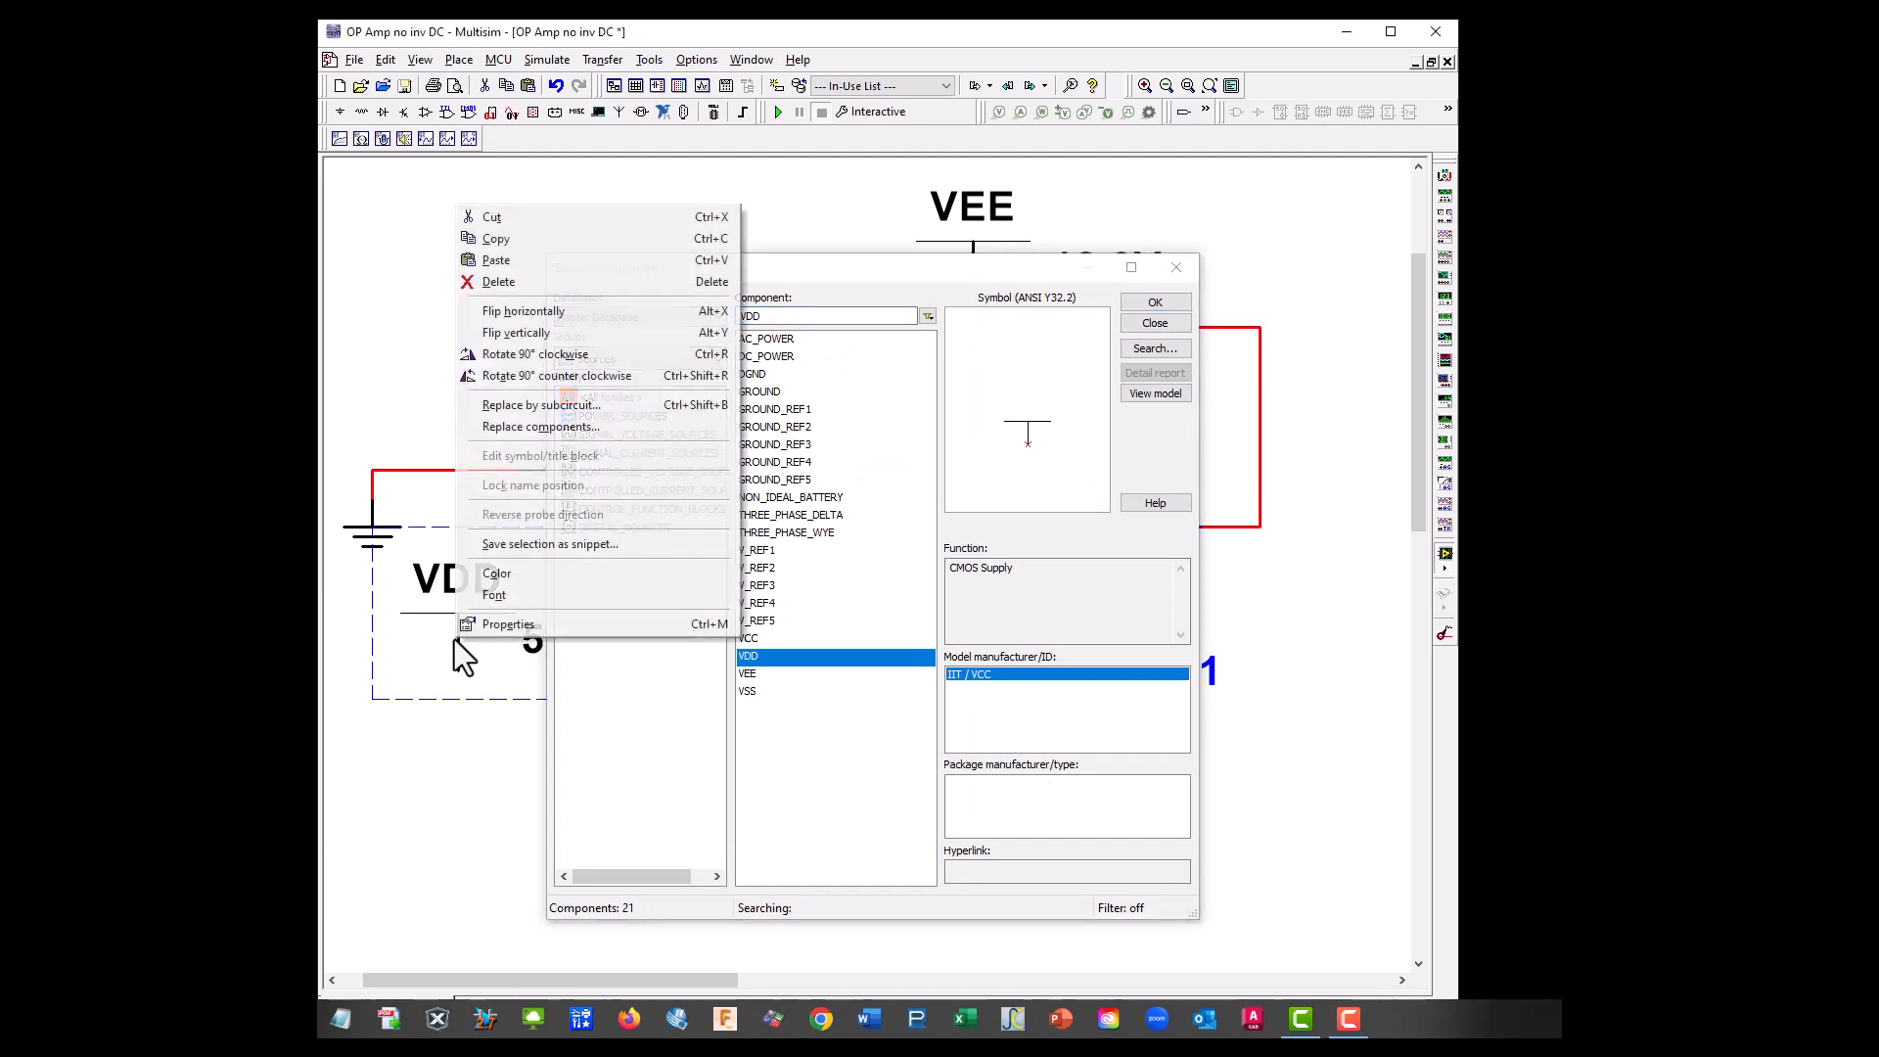
left_click(518, 379)
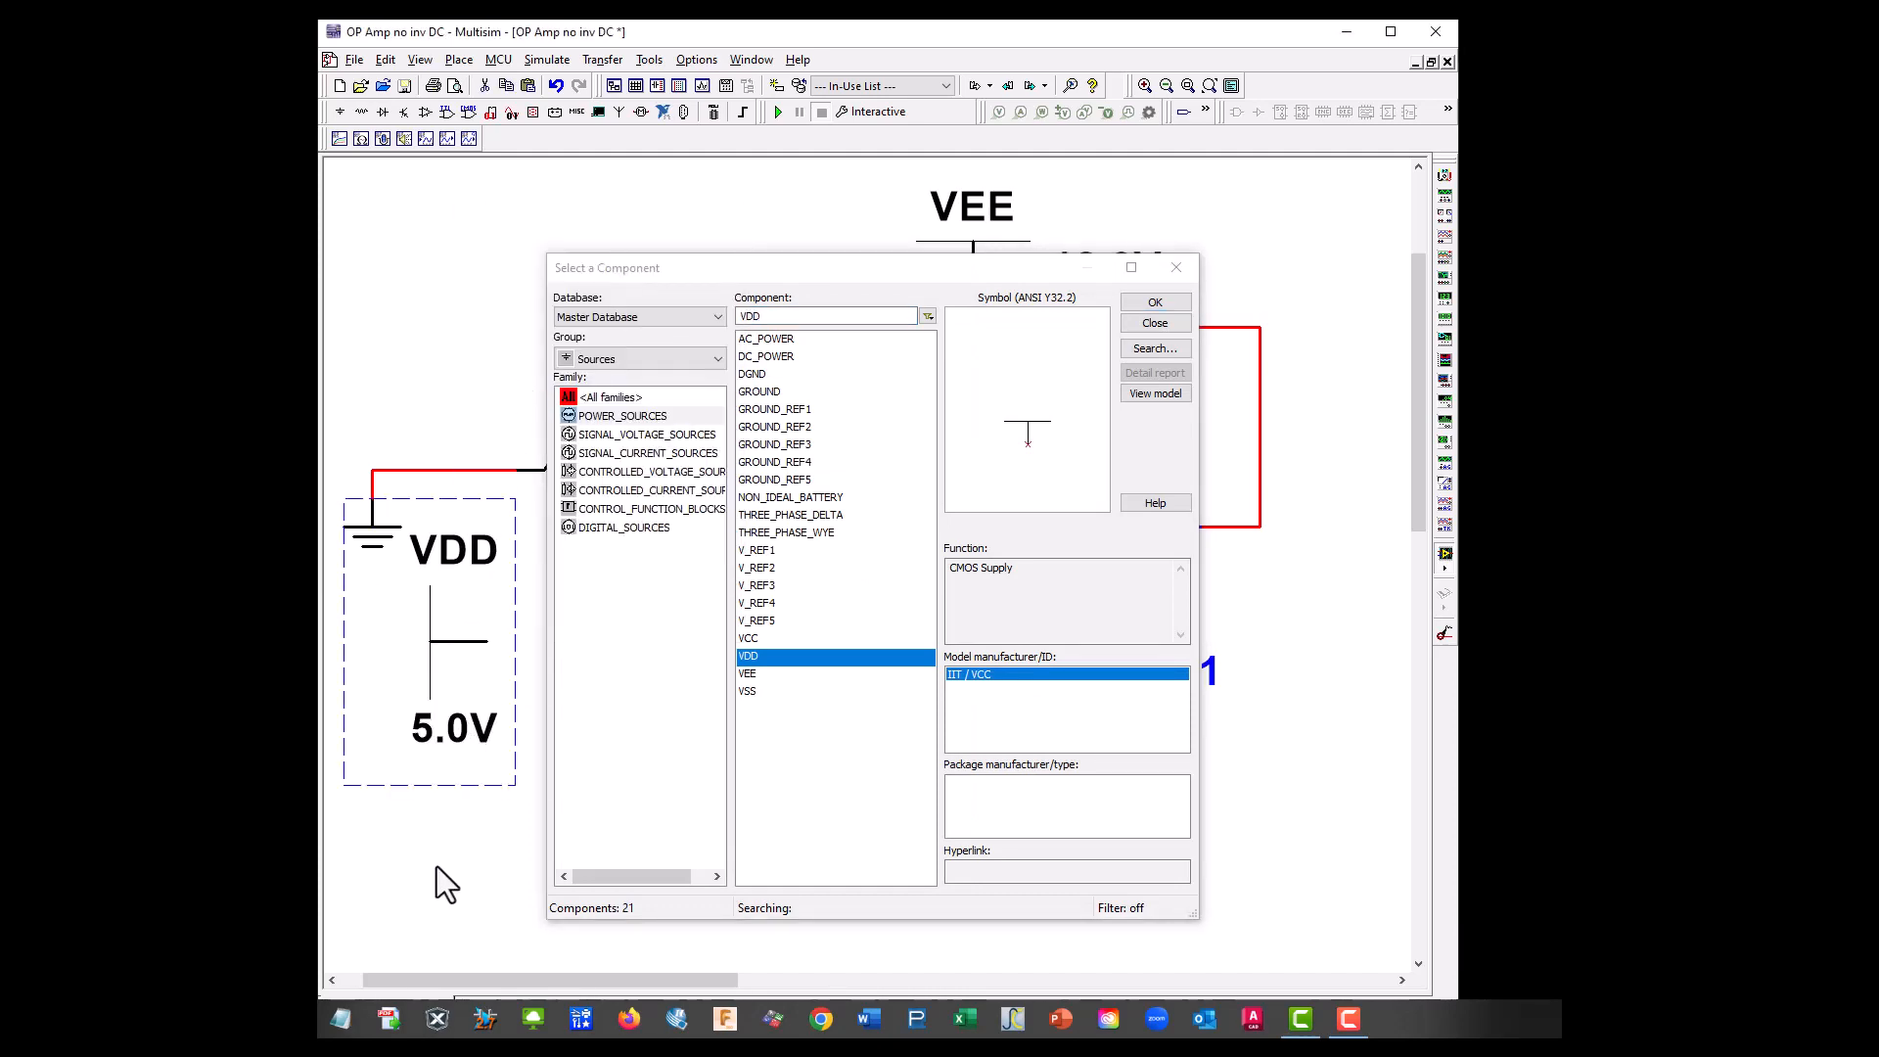
left_click(1177, 267)
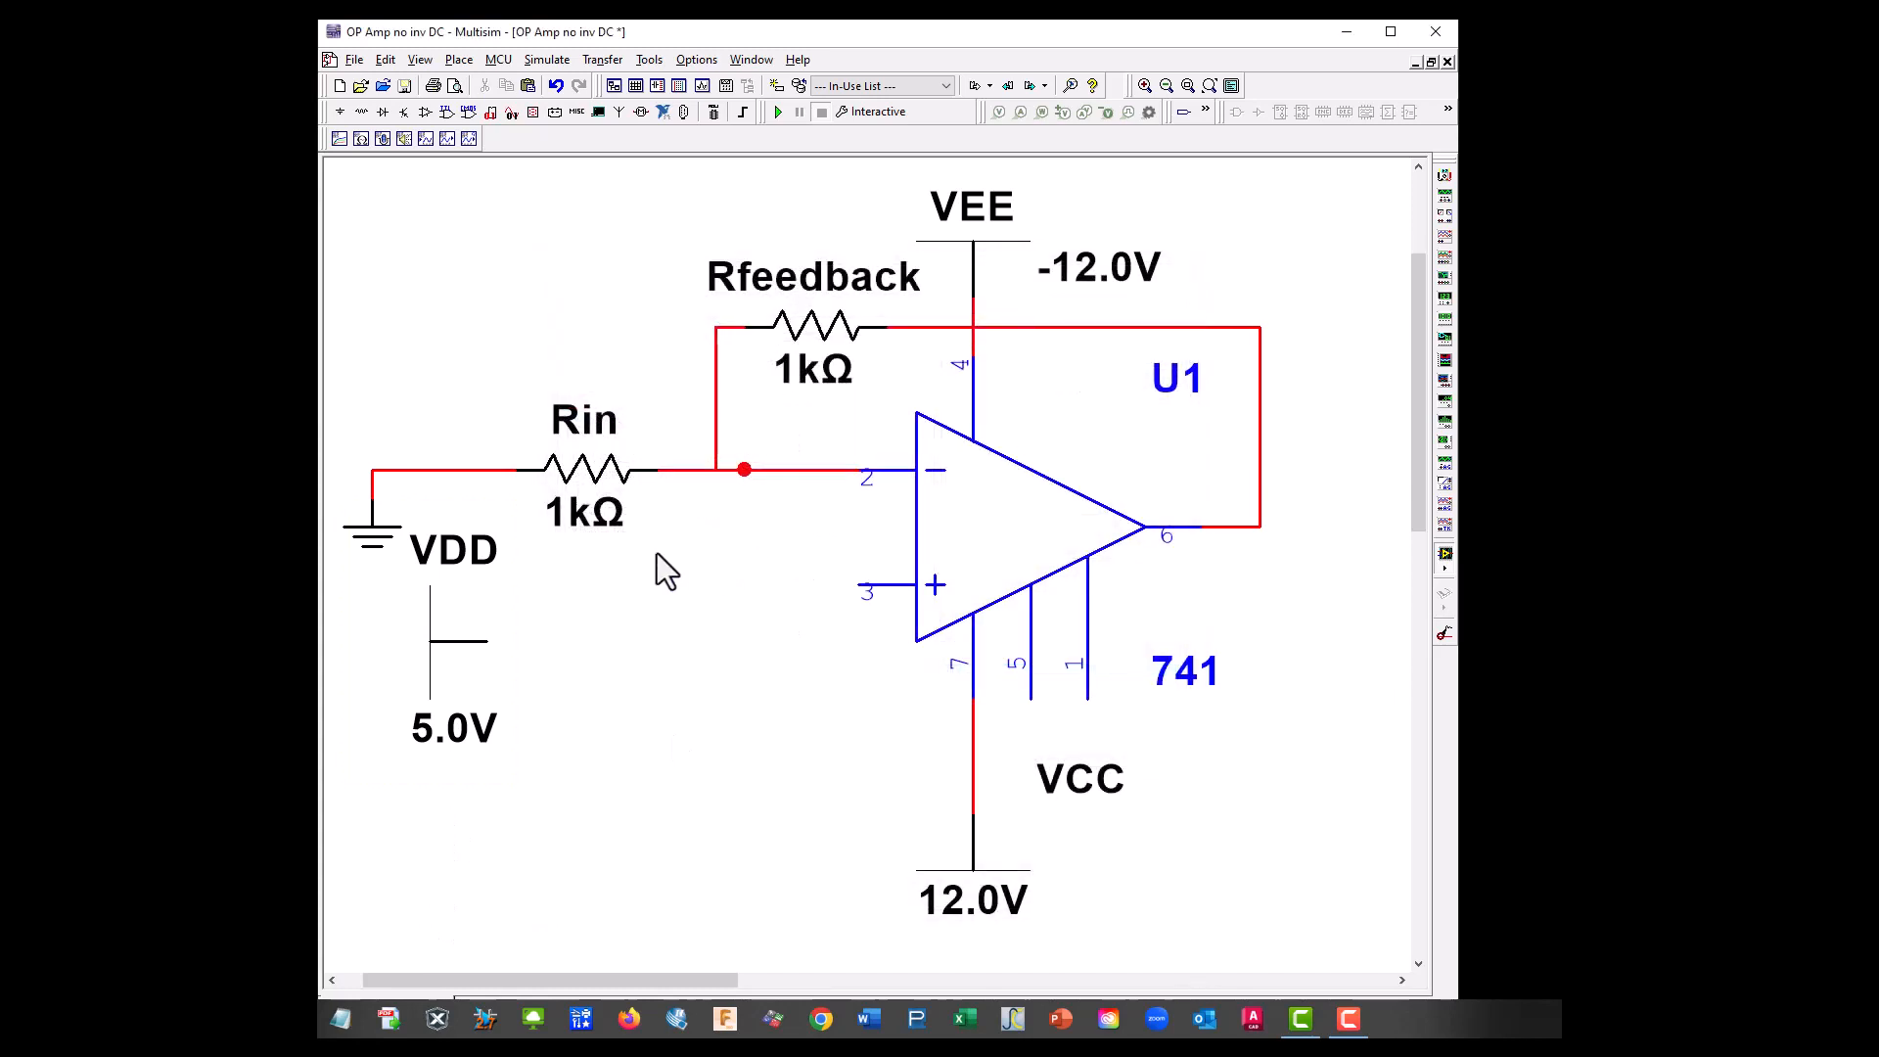
left_click(494, 636)
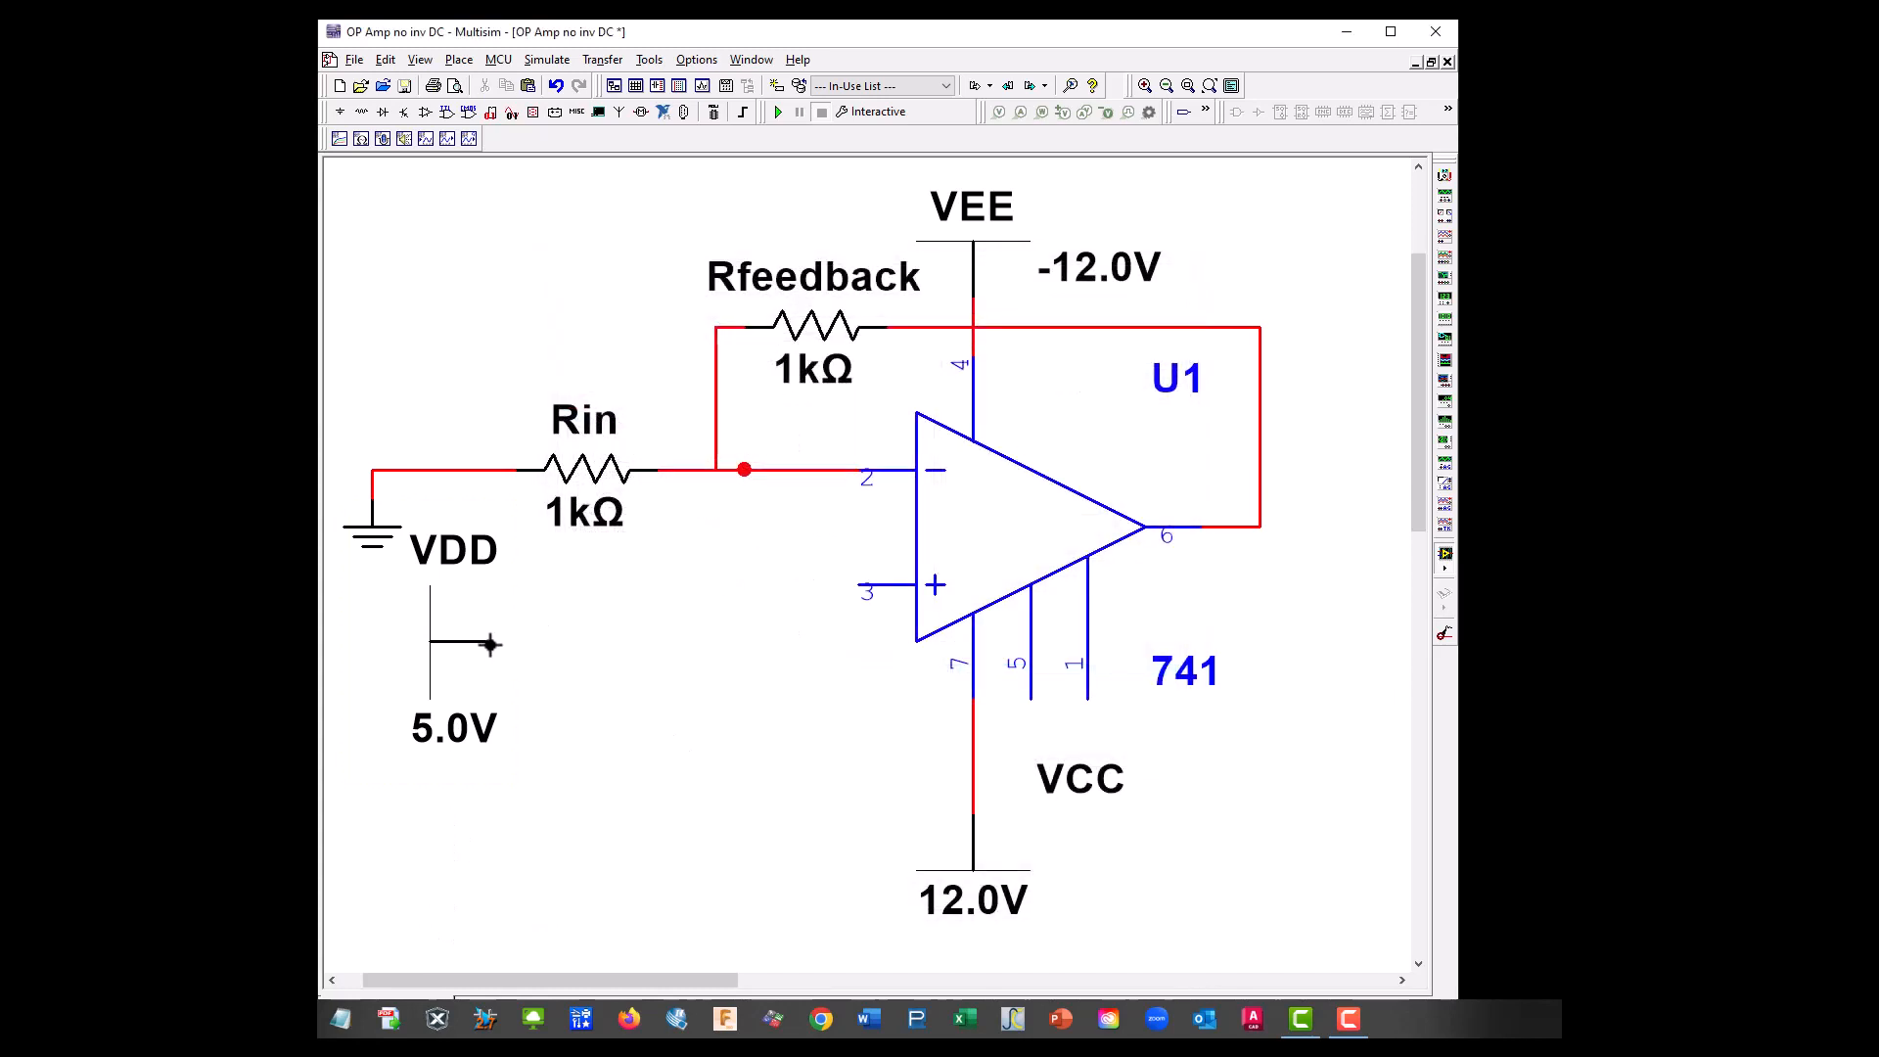
left_click(859, 586)
Set the VDD supply's voltage to 100 mV.
double_click(464, 672)
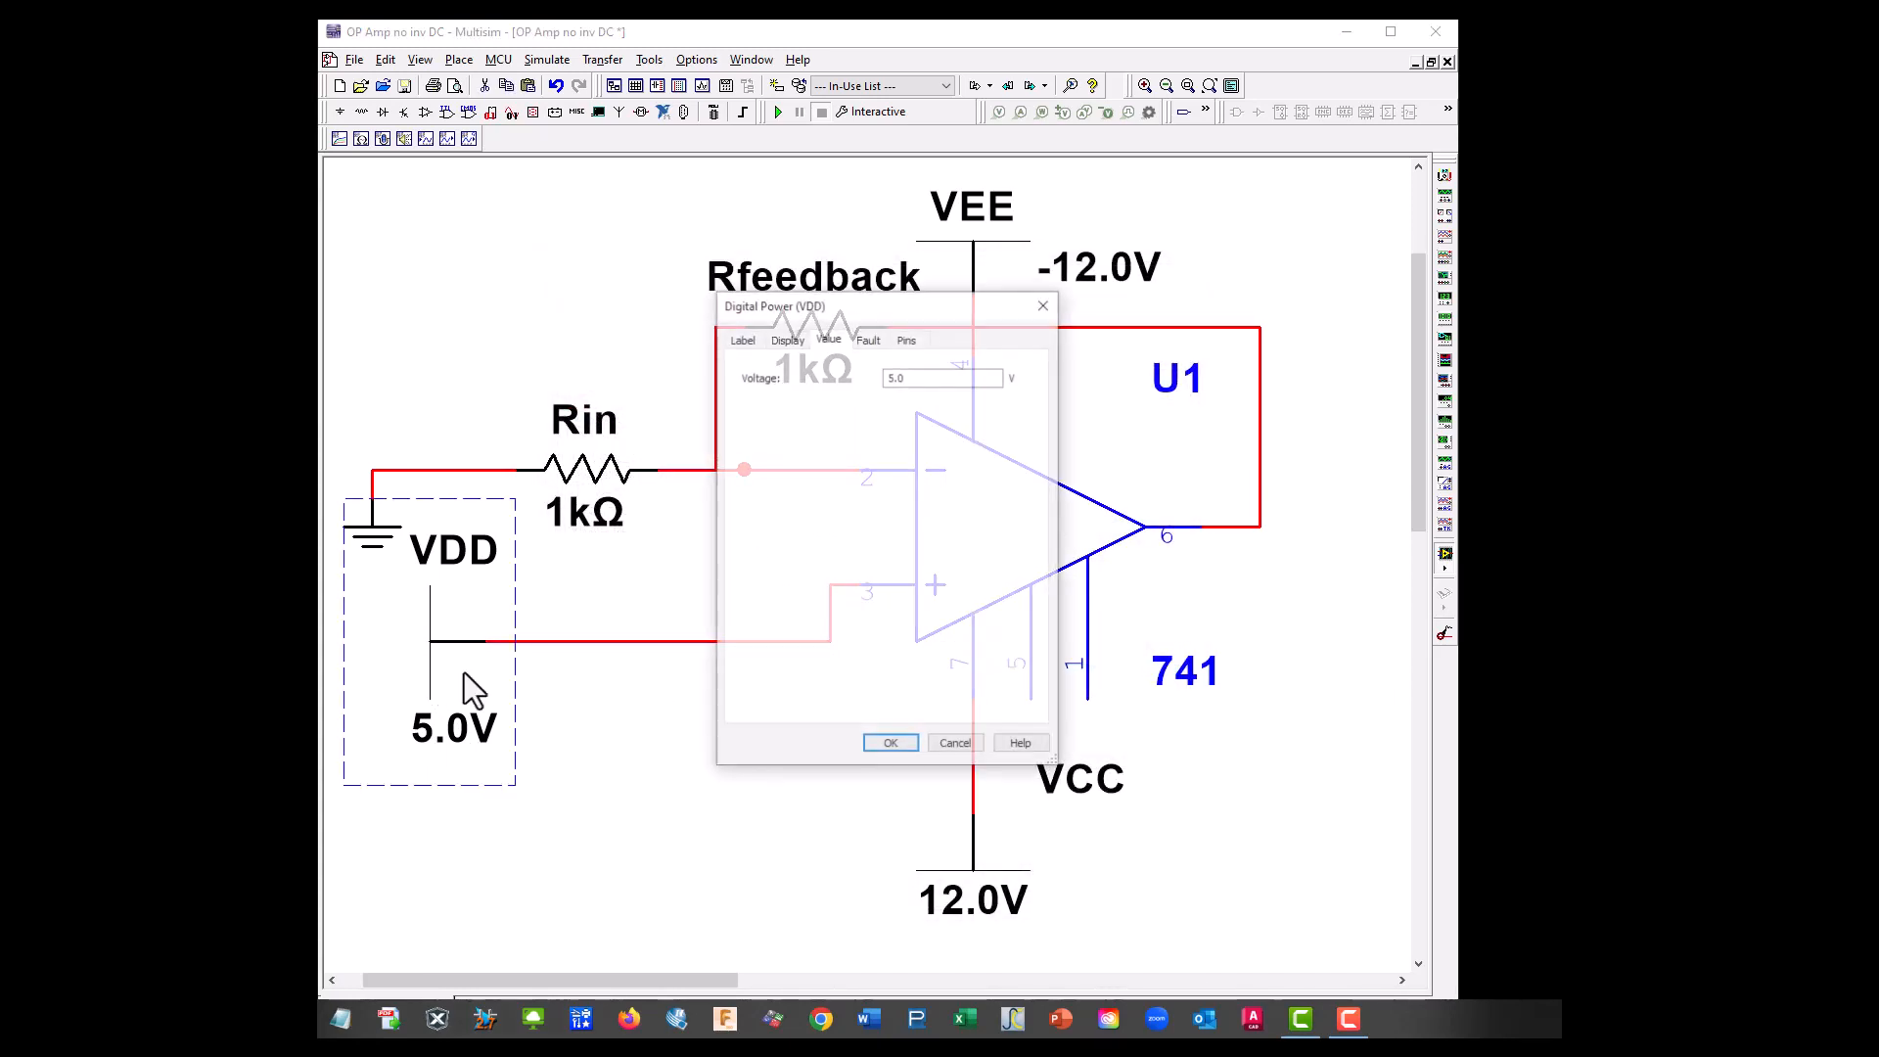
left_click_drag(908, 374, 790, 380)
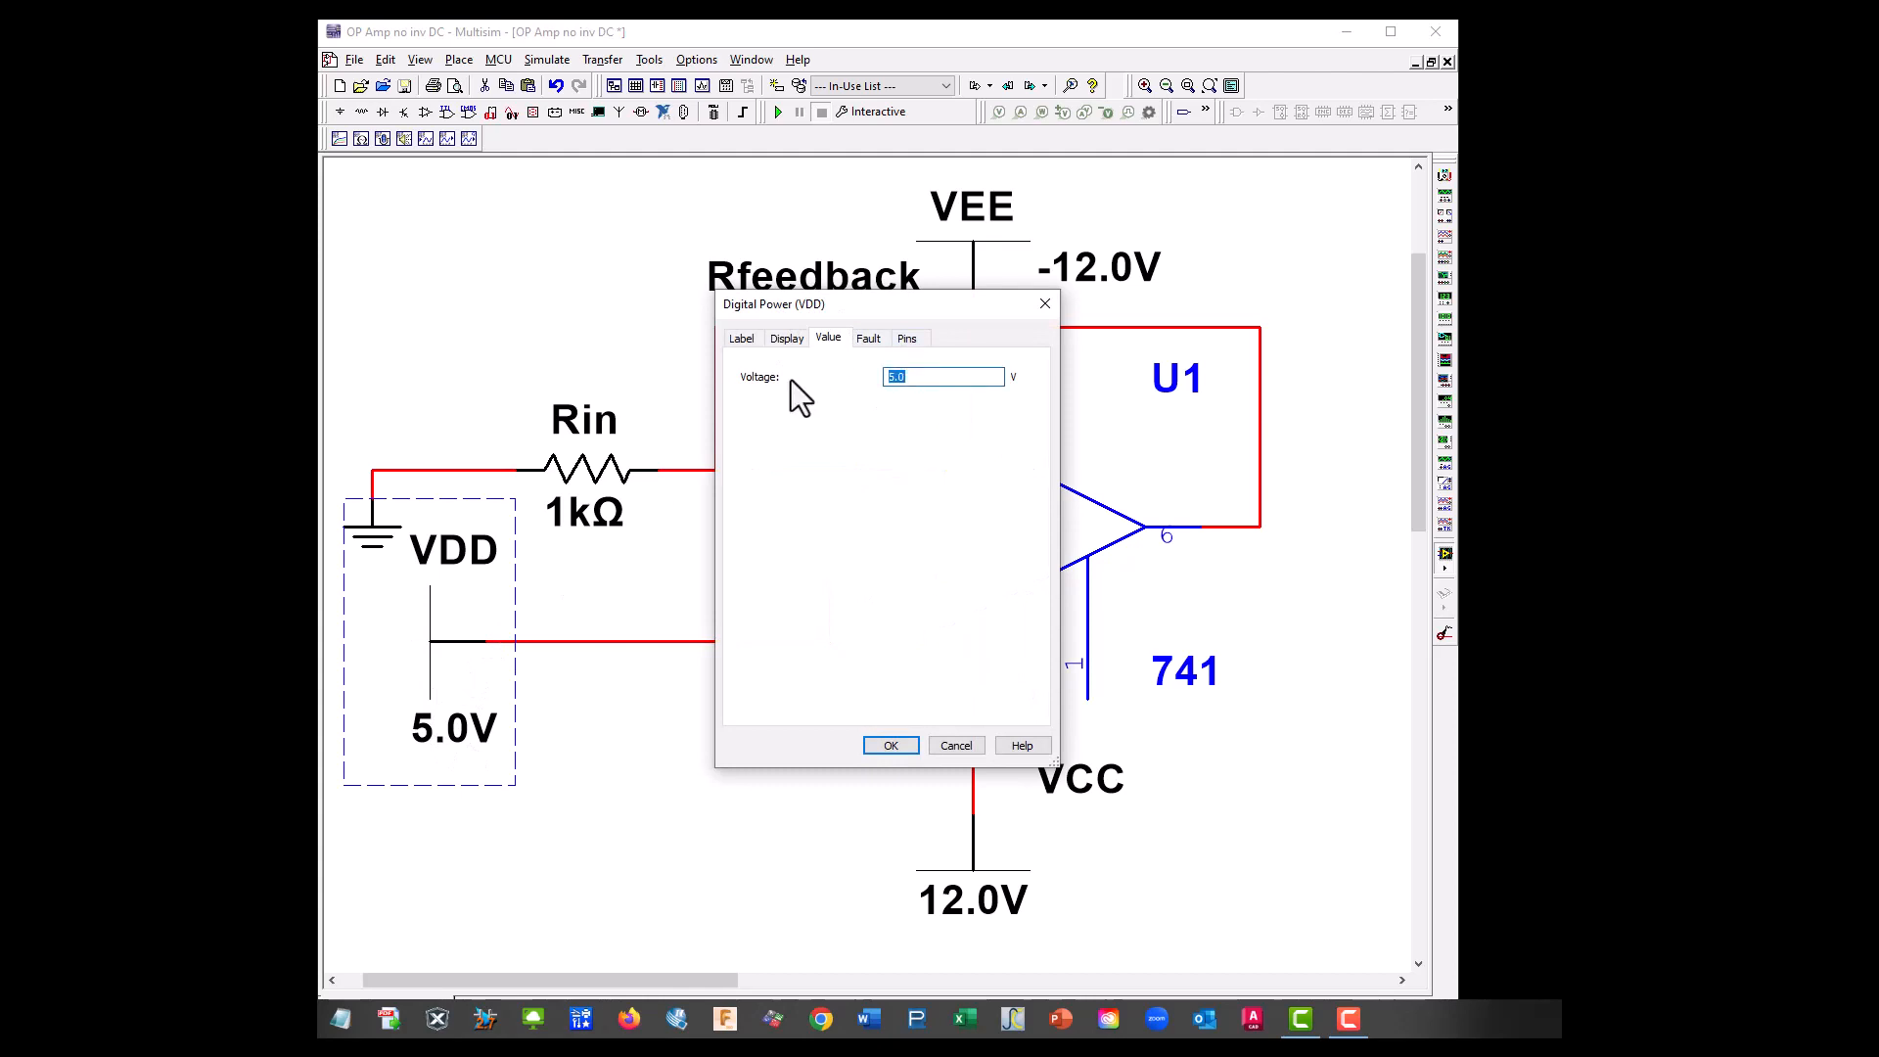
type("100m")
left_click(891, 746)
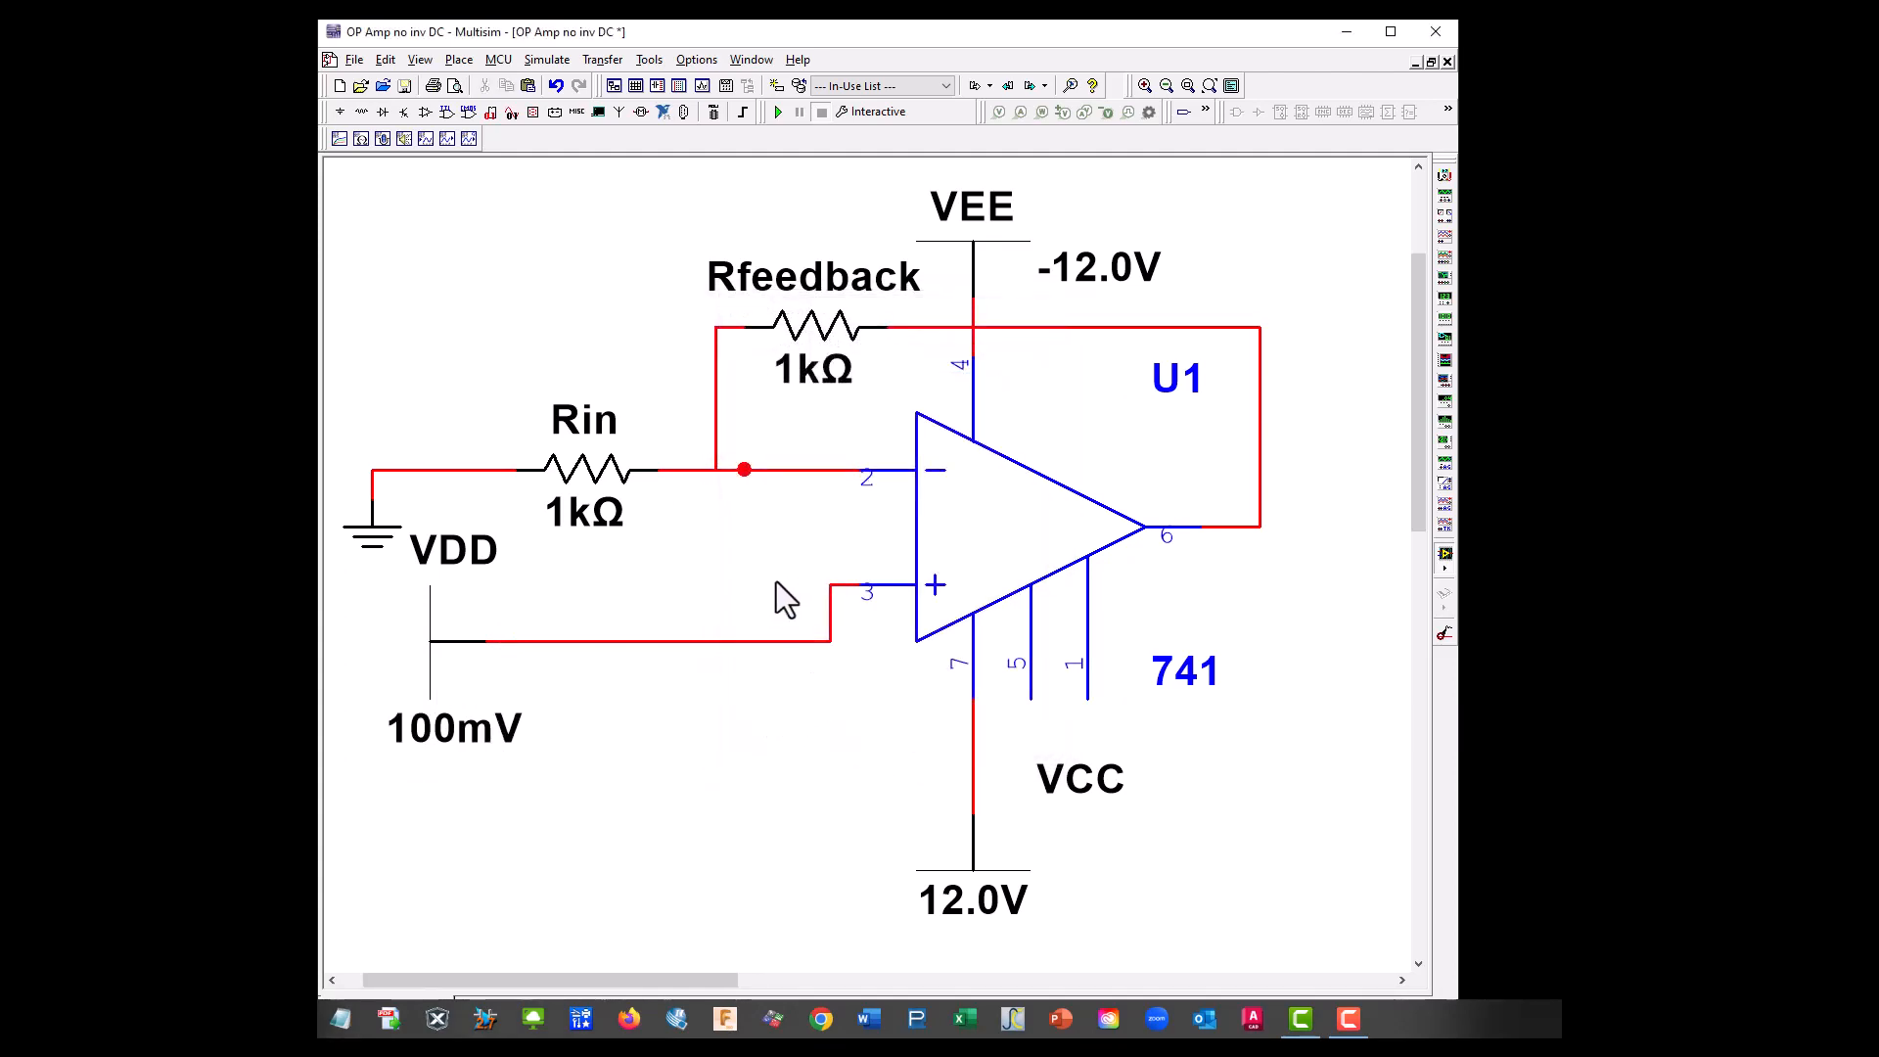